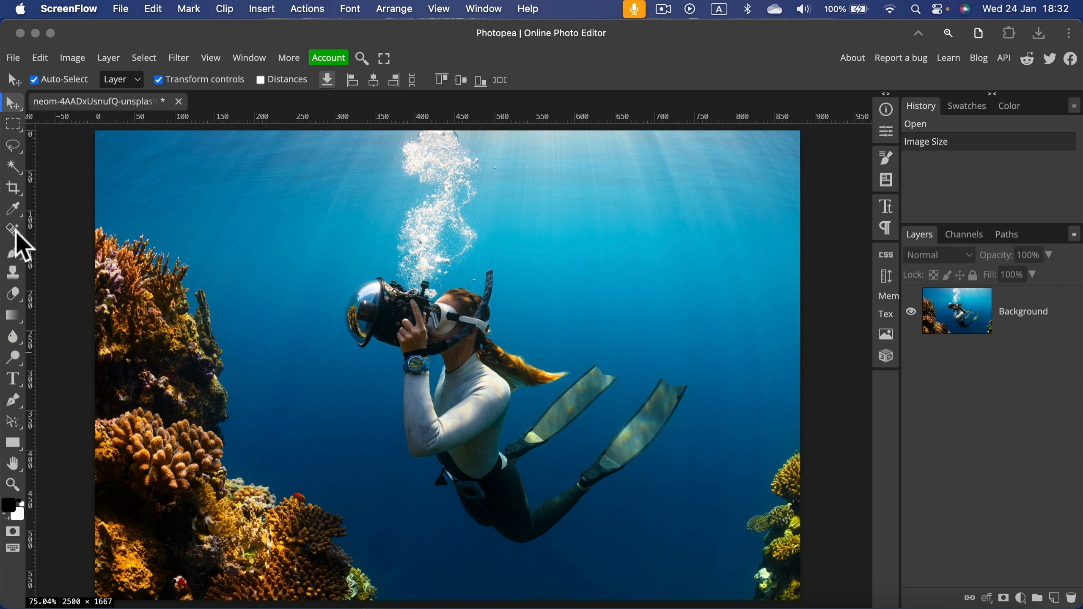
Outline a roughly oval area of open water above the diver's fins with the Magic Replace tool.
click(29, 249)
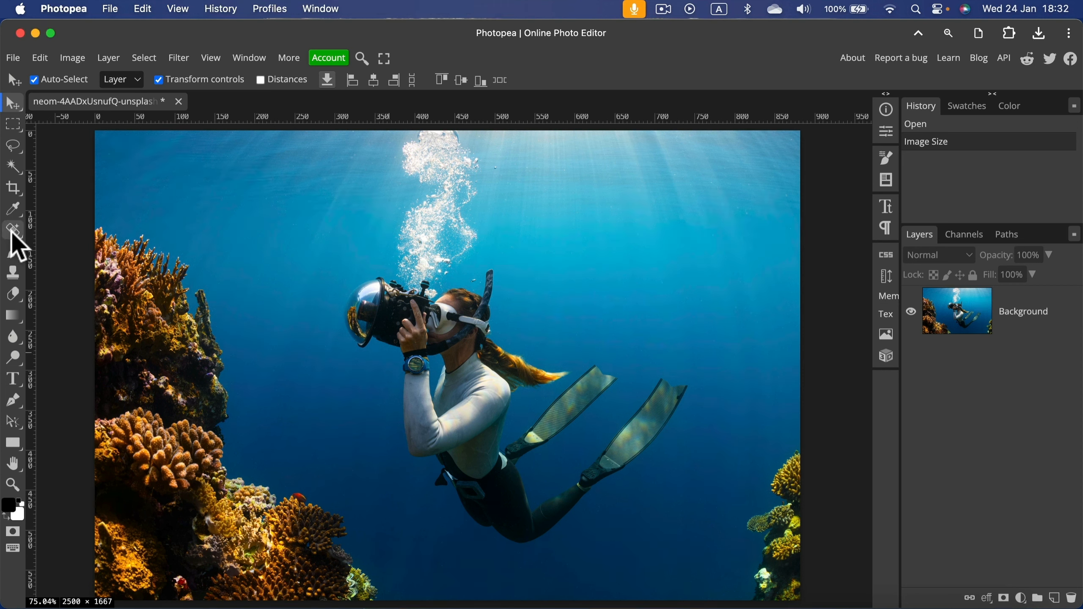
right_click(17, 238)
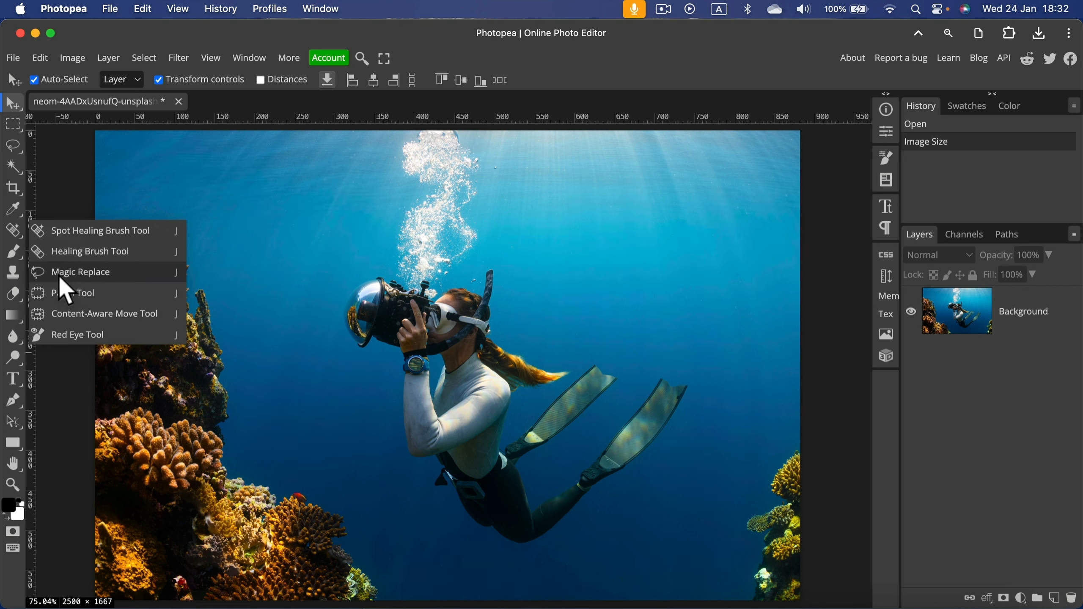
click(95, 274)
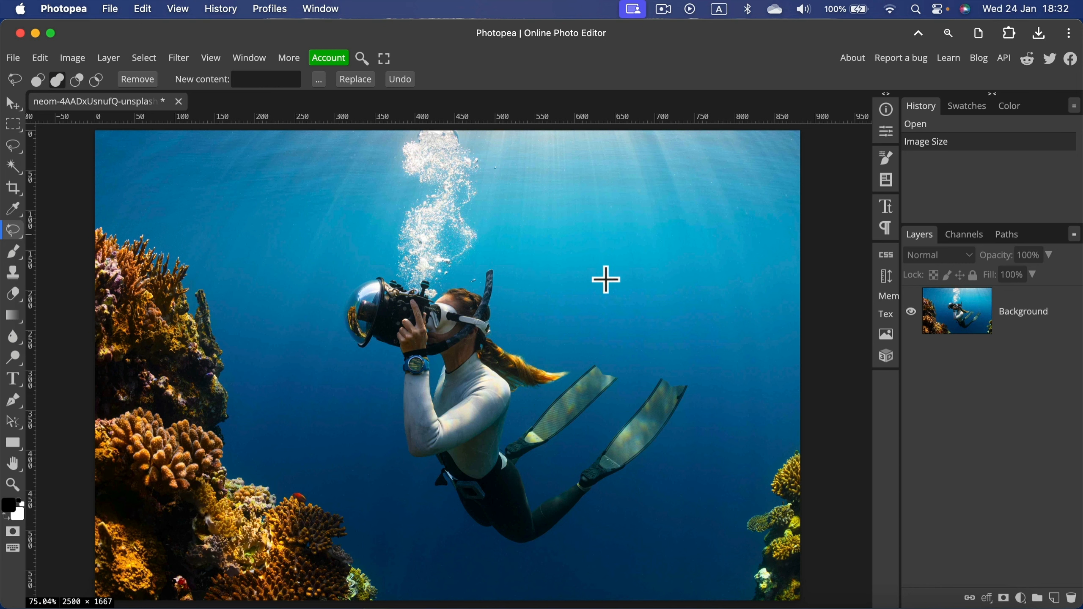
mouse_move(600, 299)
mouse_down()
mouse_move(572, 249)
mouse_move(592, 230)
mouse_move(645, 228)
mouse_move(672, 252)
mouse_move(672, 278)
mouse_move(599, 298)
mouse_up()
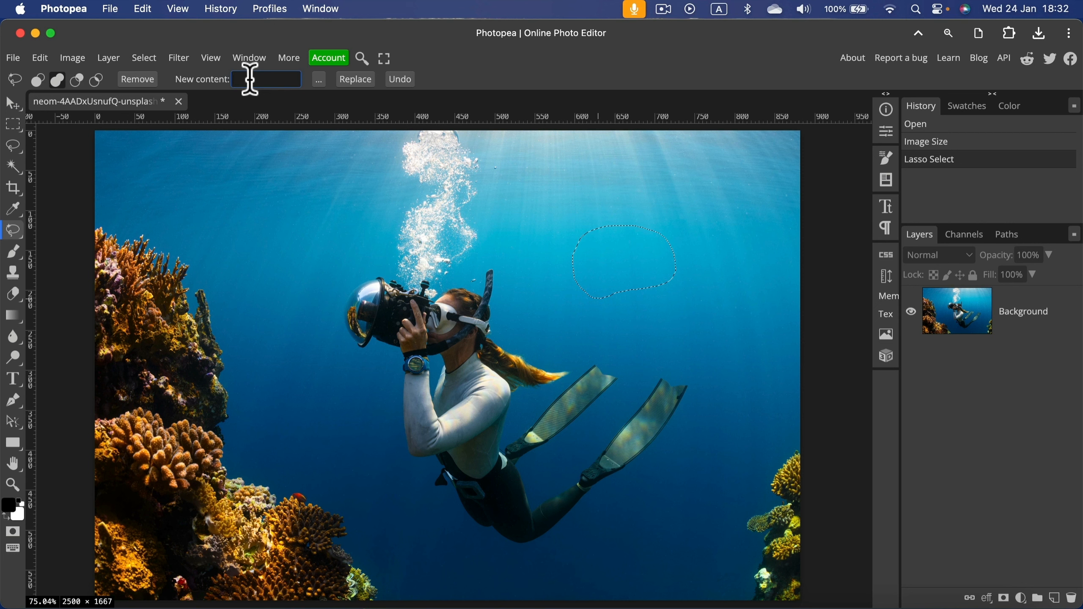
Replace the outlined water on the Background layer with new content "blue fish", then generate a second version.
text(blue fish)
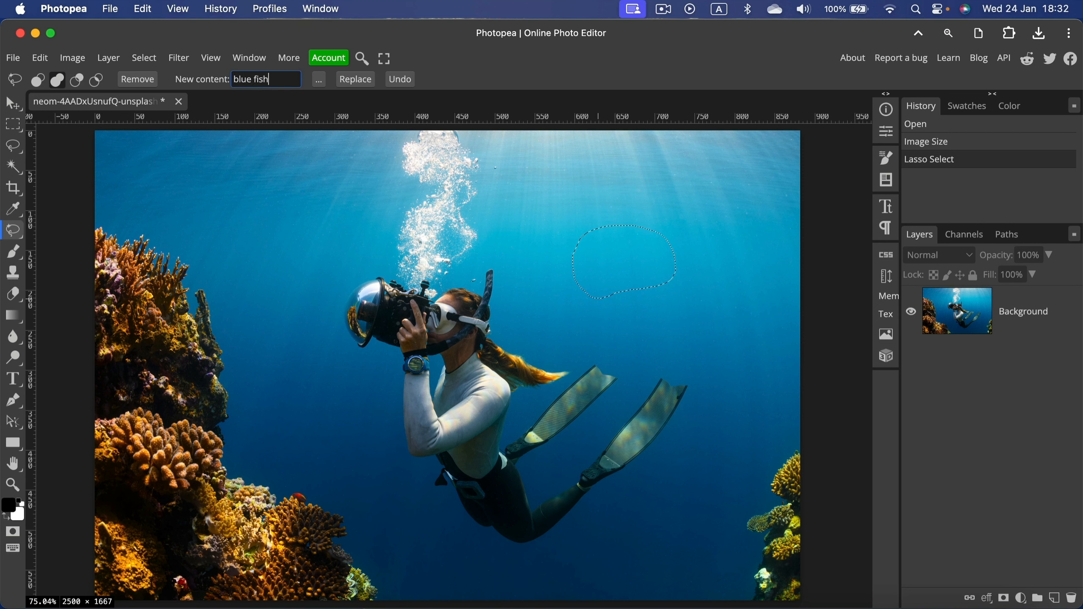
click(351, 82)
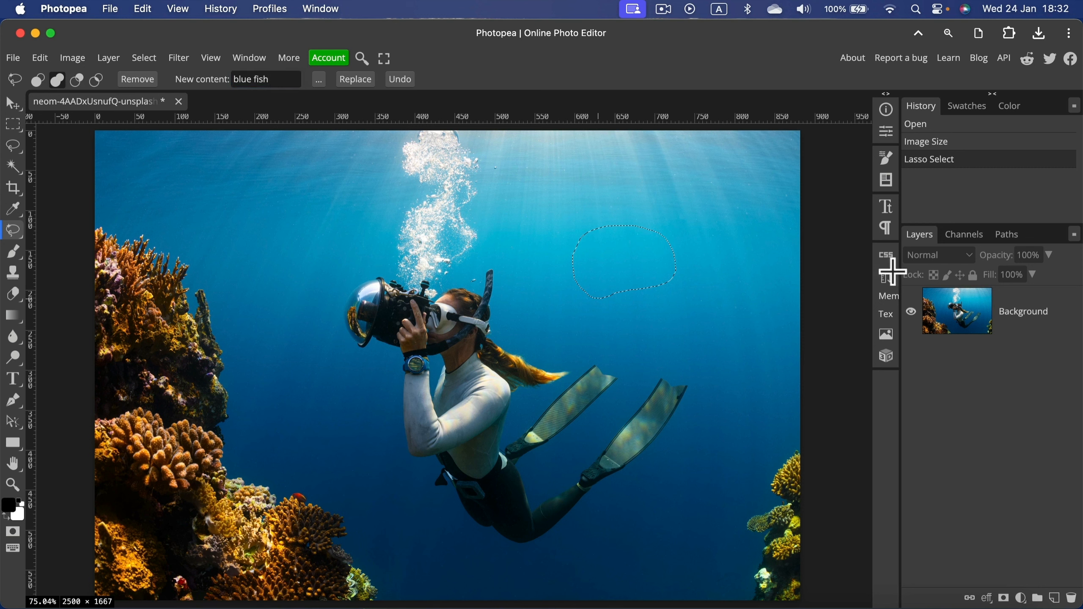
click(1024, 313)
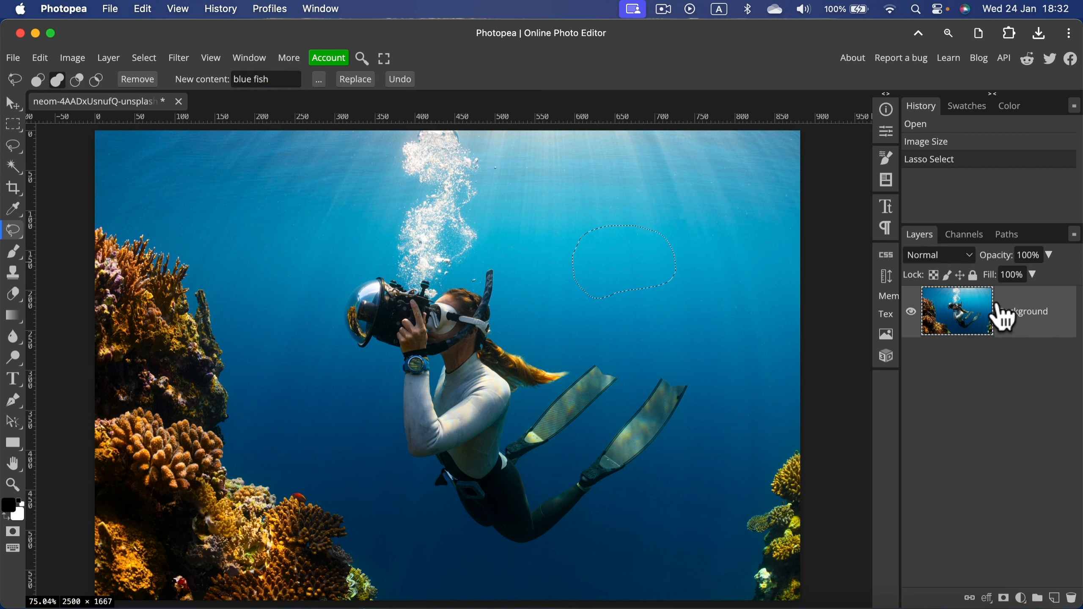
click(355, 81)
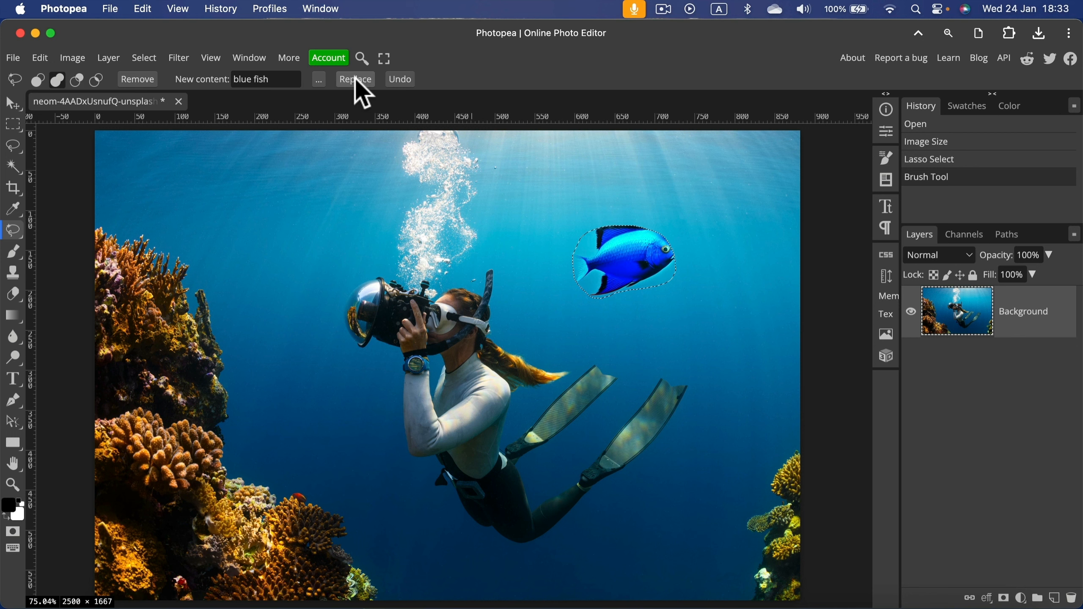
click(356, 80)
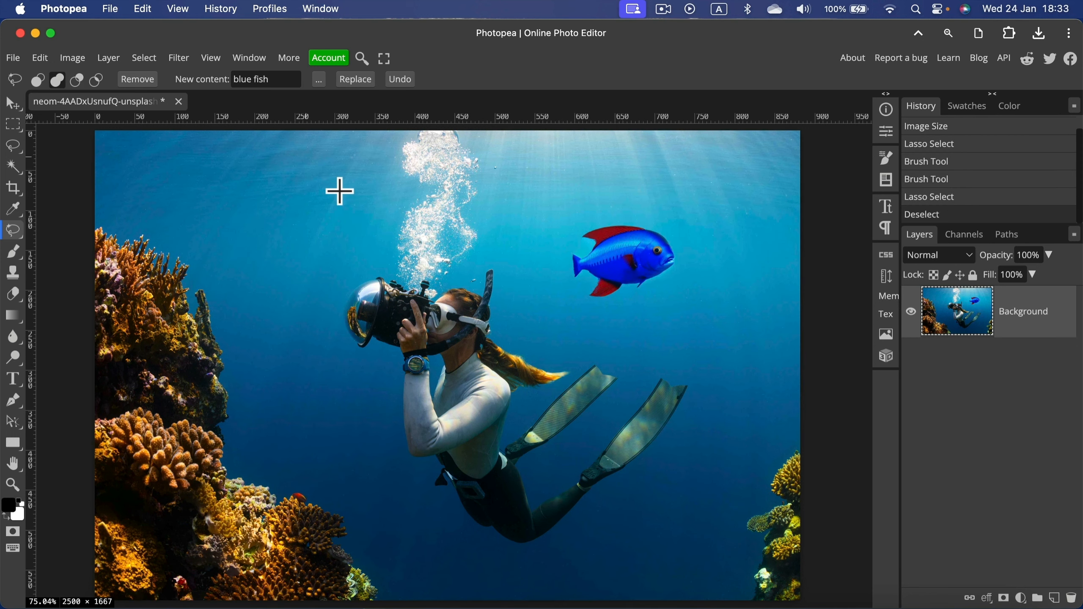
Outline a new area of water between the coral and the bubbles, replace it with "green fish", and deselect.
click(39, 79)
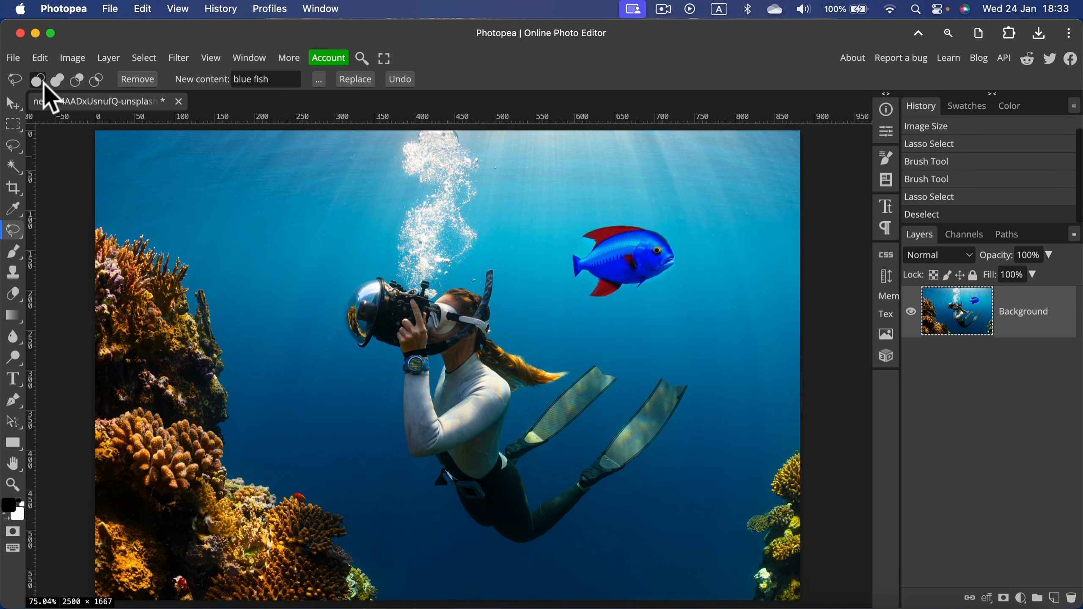
mouse_move(235, 231)
mouse_down()
mouse_move(283, 224)
mouse_move(327, 258)
mouse_move(330, 273)
mouse_move(305, 315)
mouse_move(268, 320)
mouse_move(240, 302)
mouse_move(217, 272)
mouse_move(235, 231)
mouse_up()
double_click(242, 79)
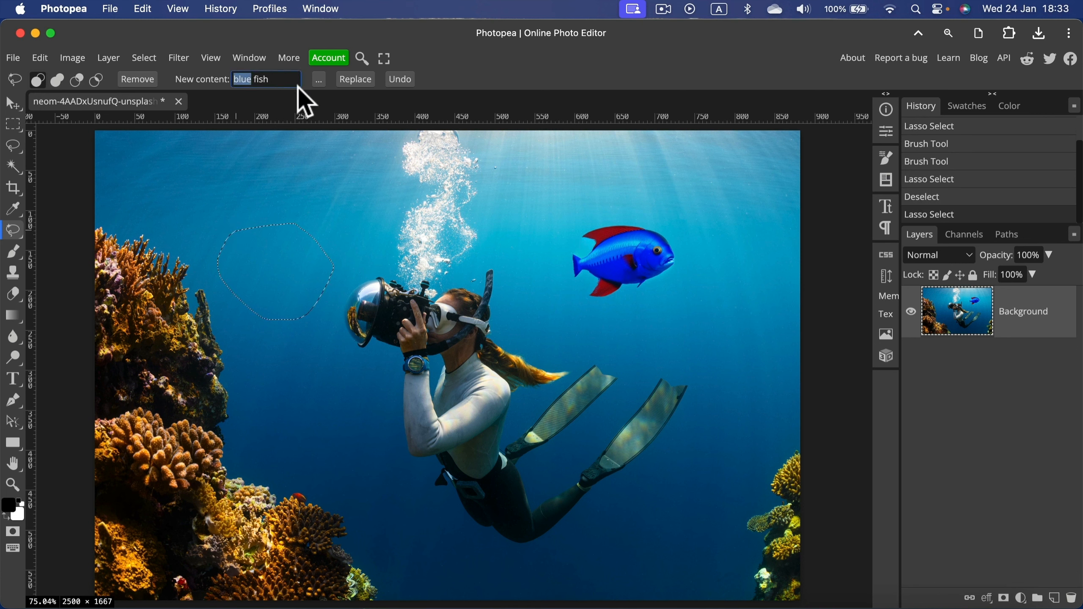
text(gr)
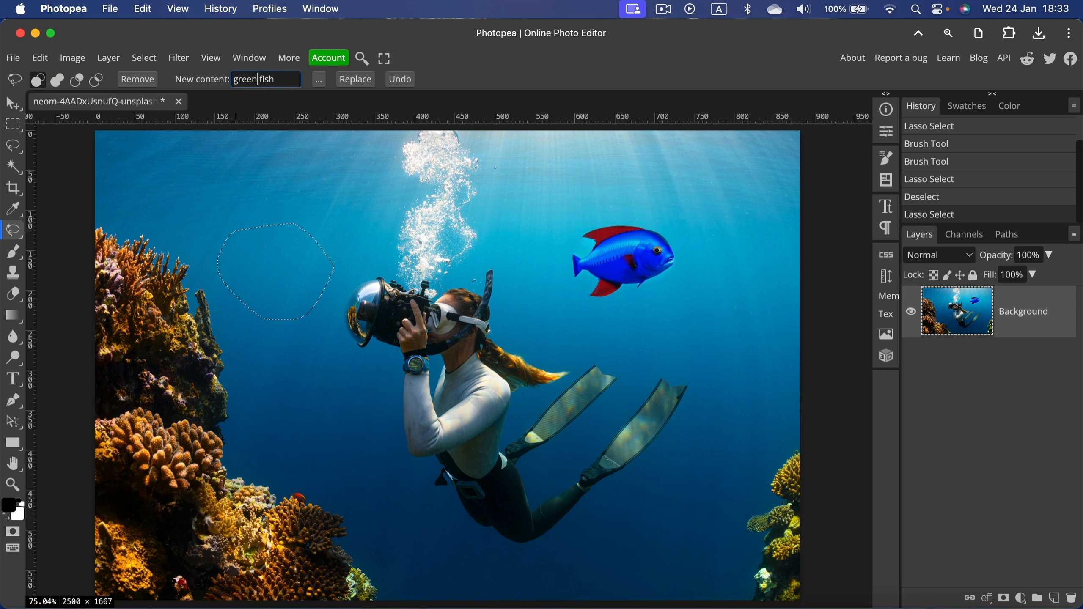
text(een)
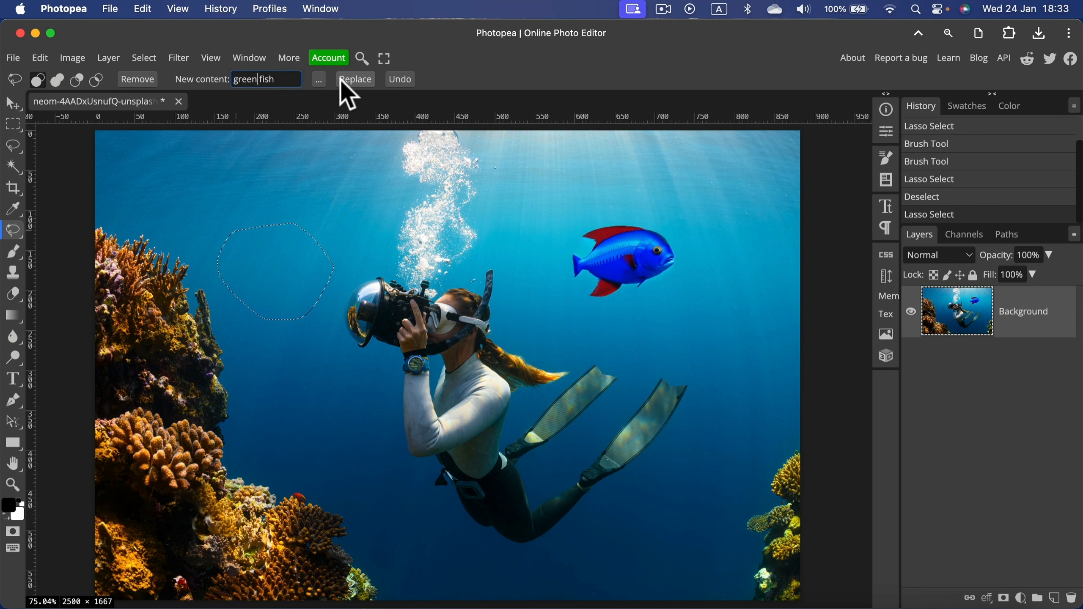
click(345, 81)
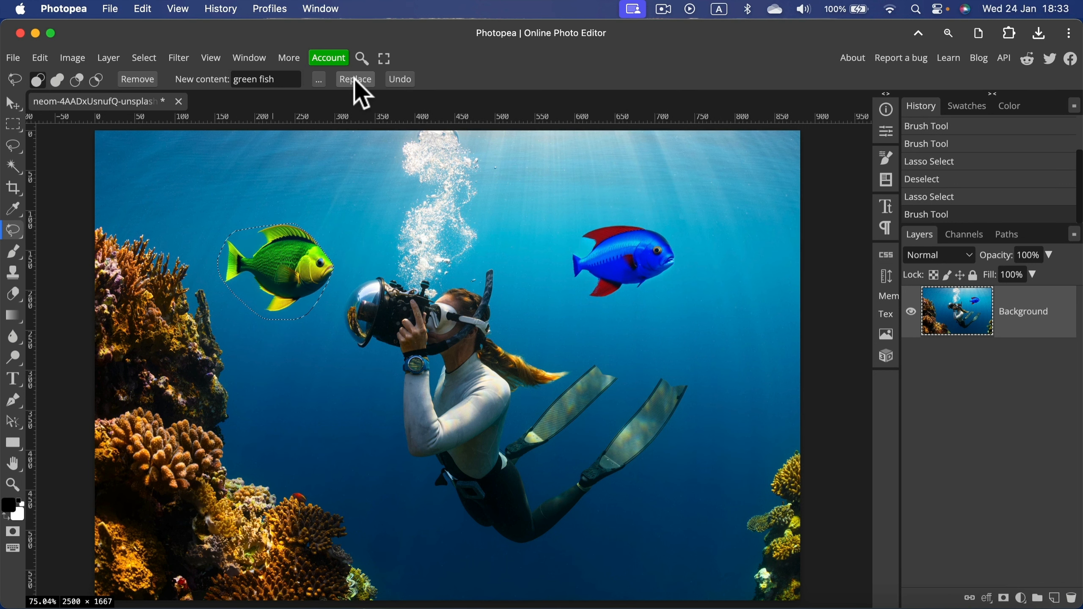
key(super+d)
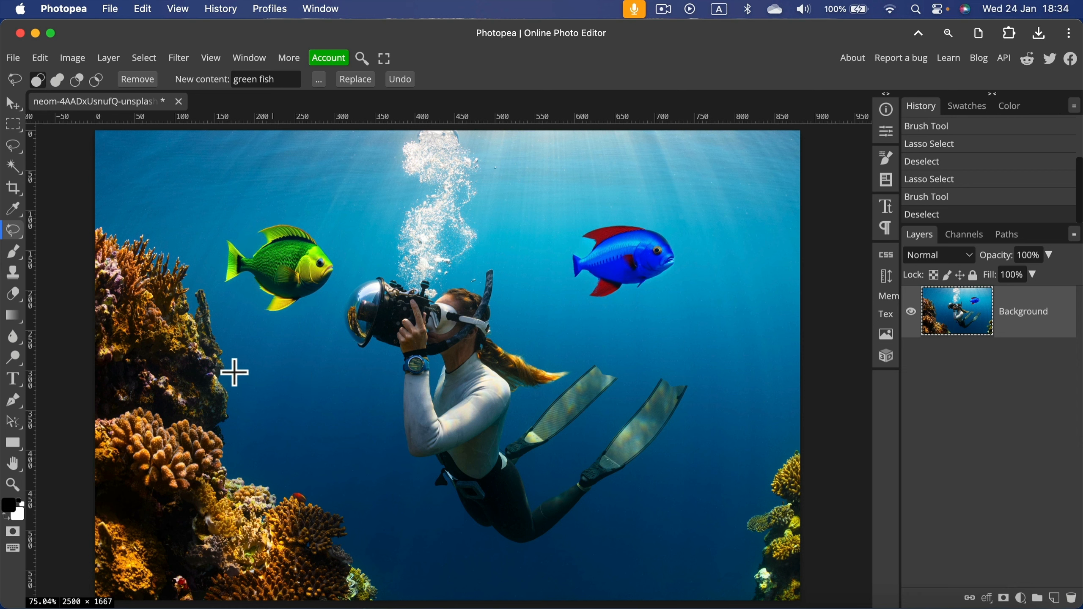
Outline an area of water below the green fish, replace it with "red fish", and deselect.
mouse_move(263, 398)
mouse_down()
mouse_move(294, 379)
mouse_move(338, 406)
mouse_move(348, 454)
mouse_move(337, 475)
mouse_move(290, 475)
mouse_move(265, 461)
mouse_move(253, 423)
mouse_move(264, 387)
mouse_up()
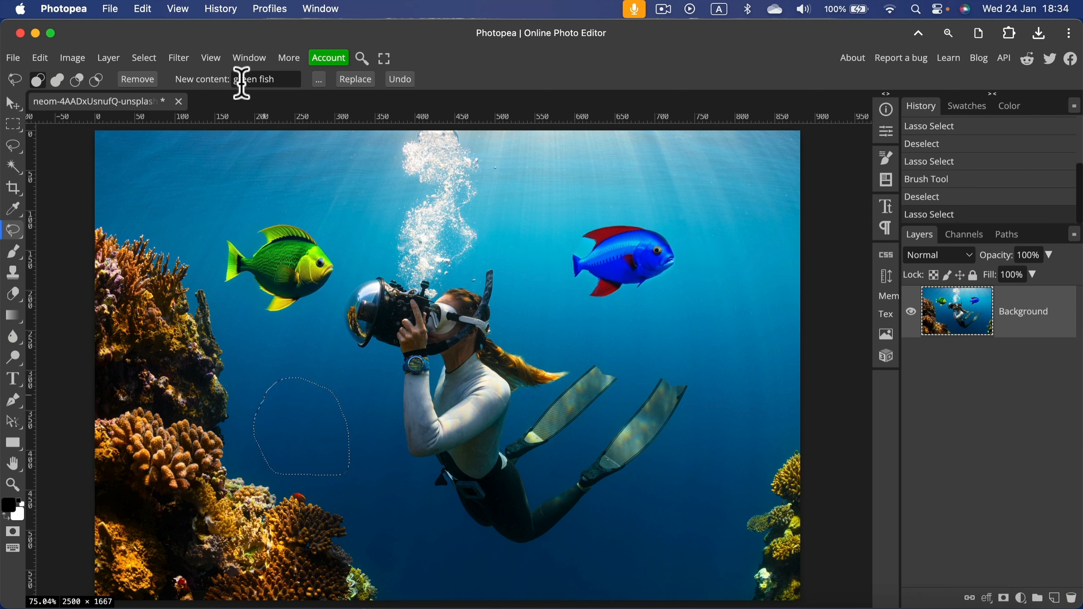
drag(258, 80, 216, 91)
text(red)
click(356, 80)
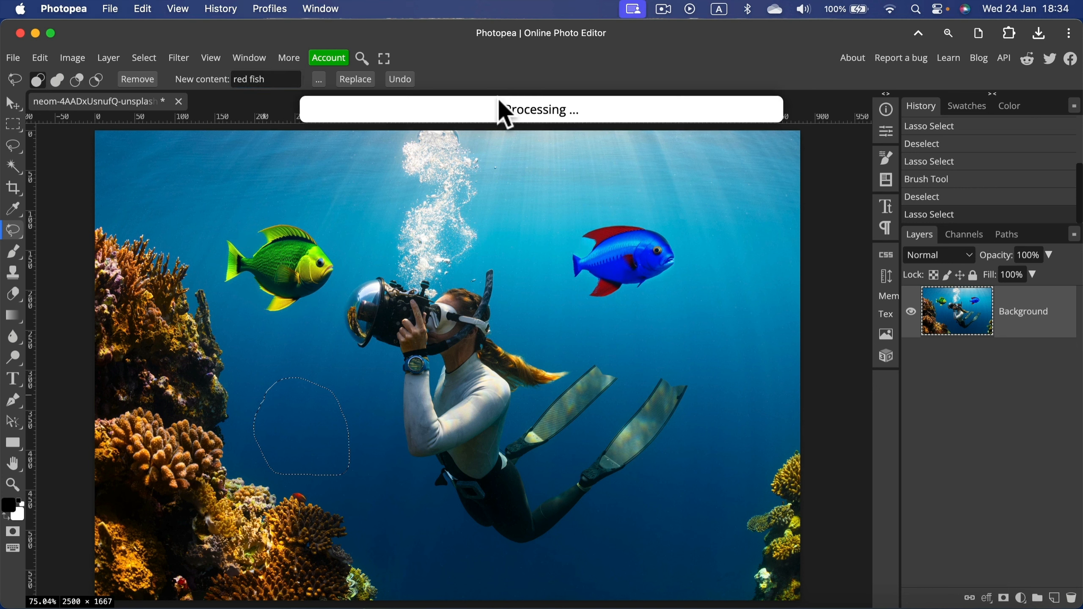
key(super+d)
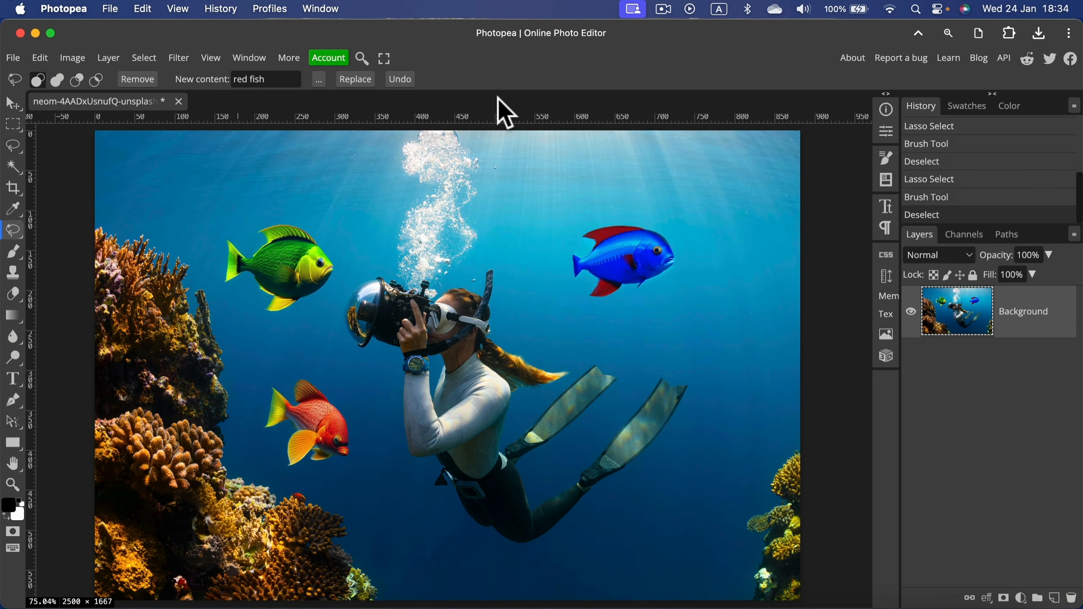
right_click(14, 234)
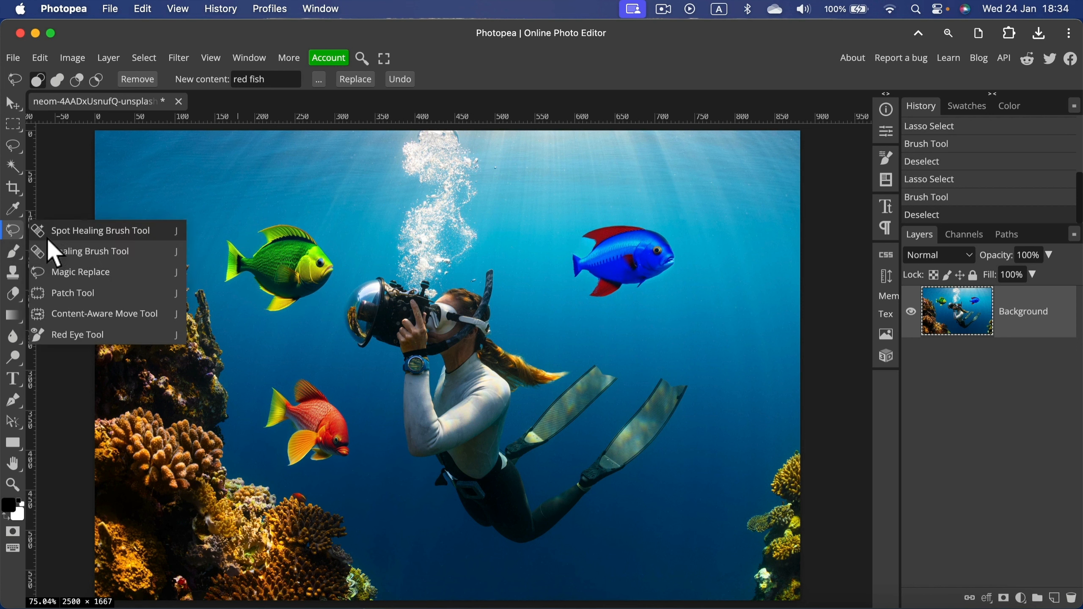
click(12, 233)
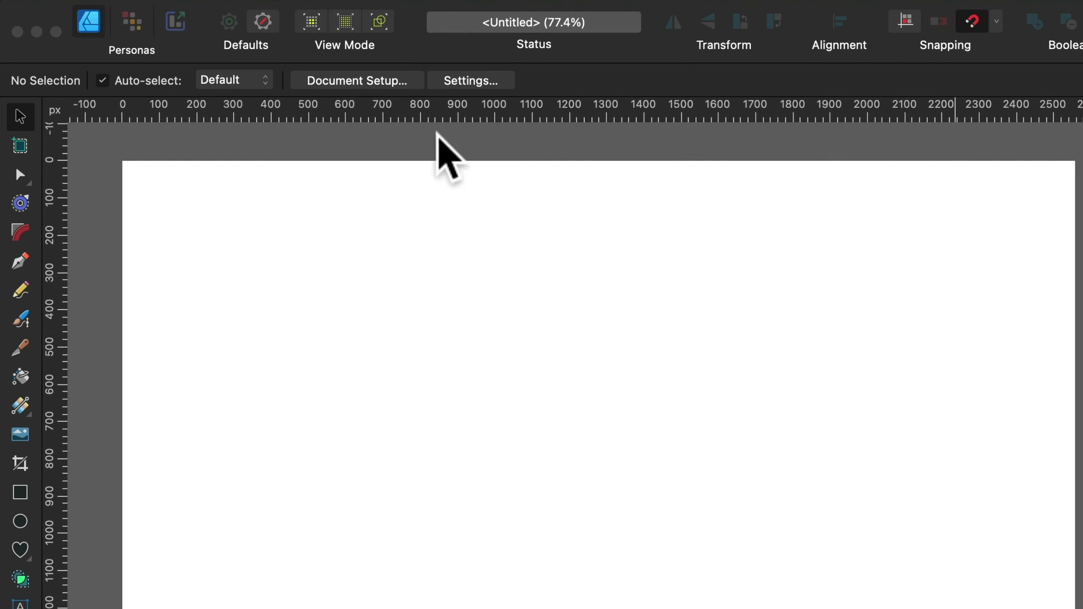
In Affinity Designer, enable a transparent background in the untitled document's setup and apply the change.
click(364, 81)
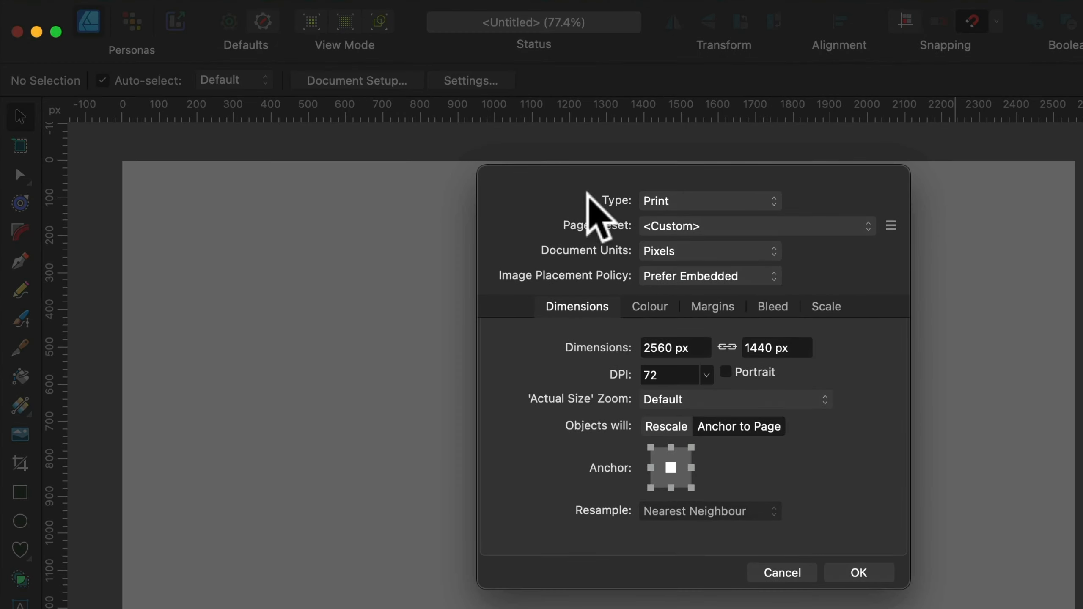
click(650, 304)
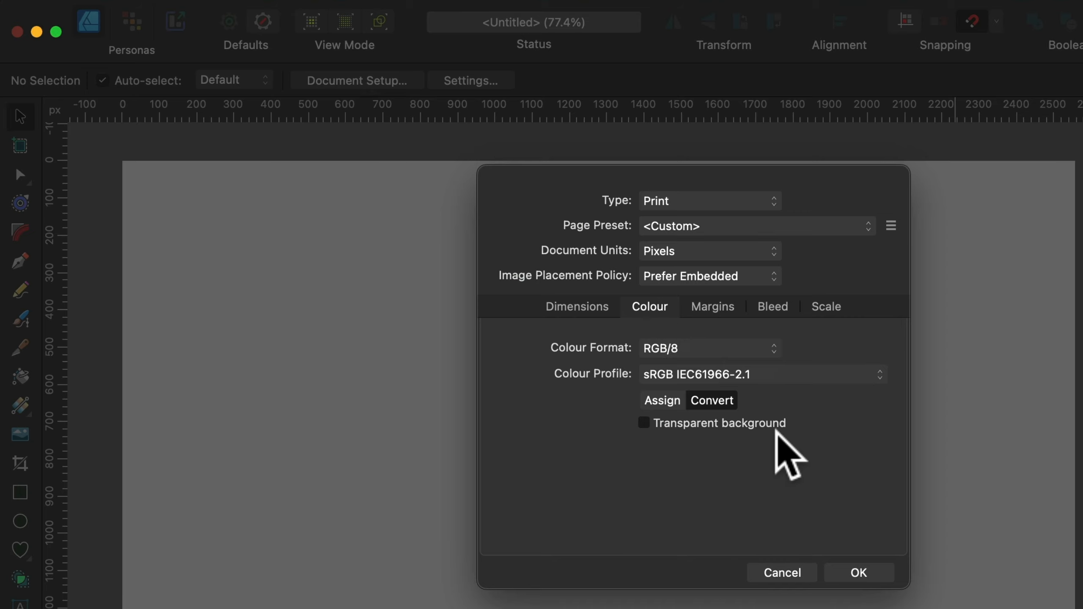
click(644, 423)
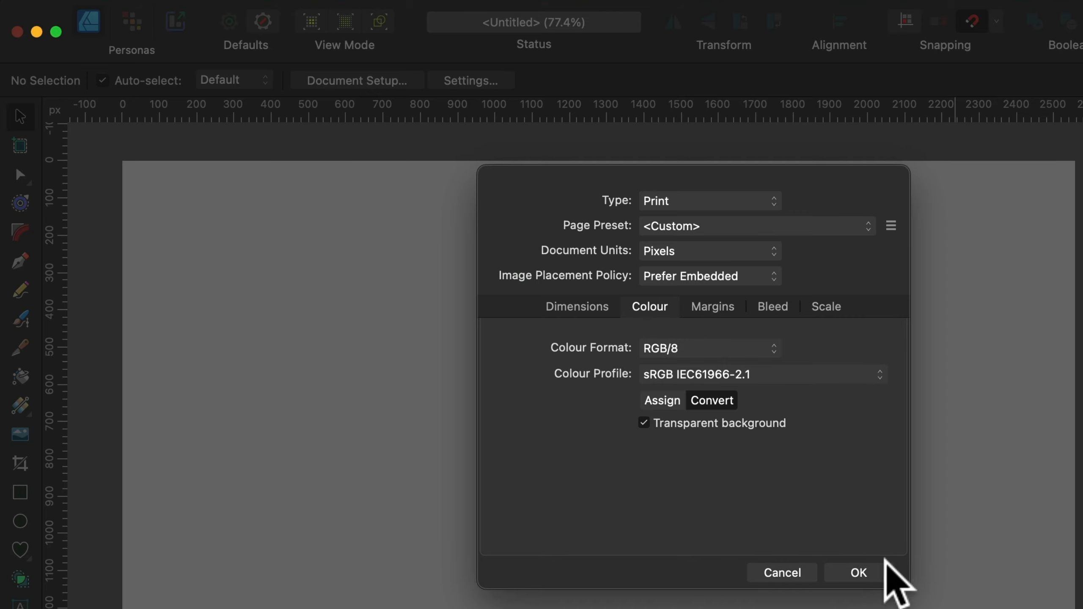
click(885, 574)
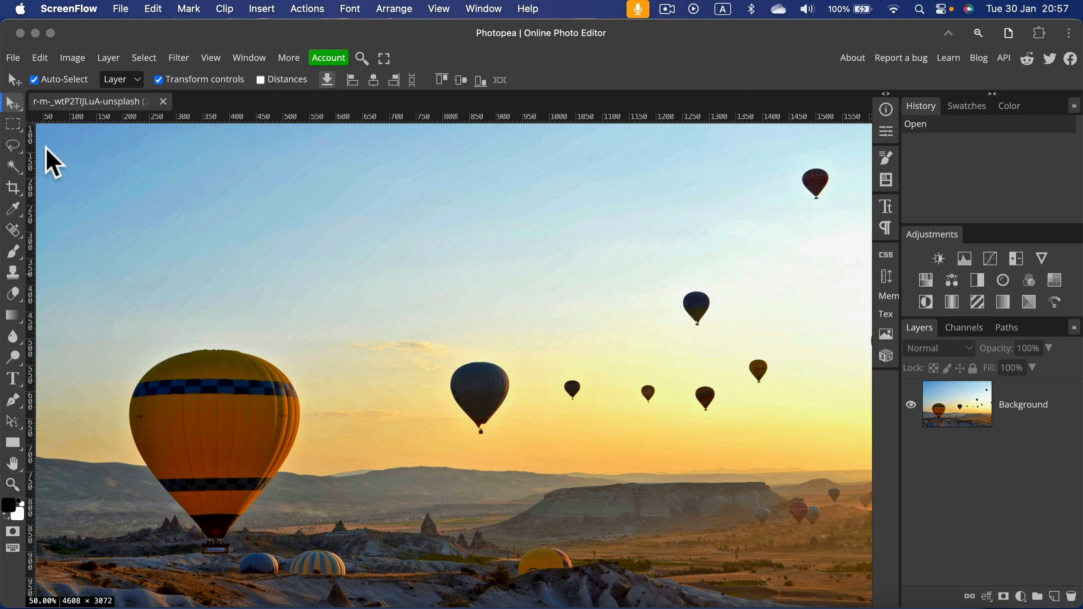
In Photopea, try to lasso the dark balloon nearest the big yellow one and move it up into the sky, then undo and deselect.
click(16, 150)
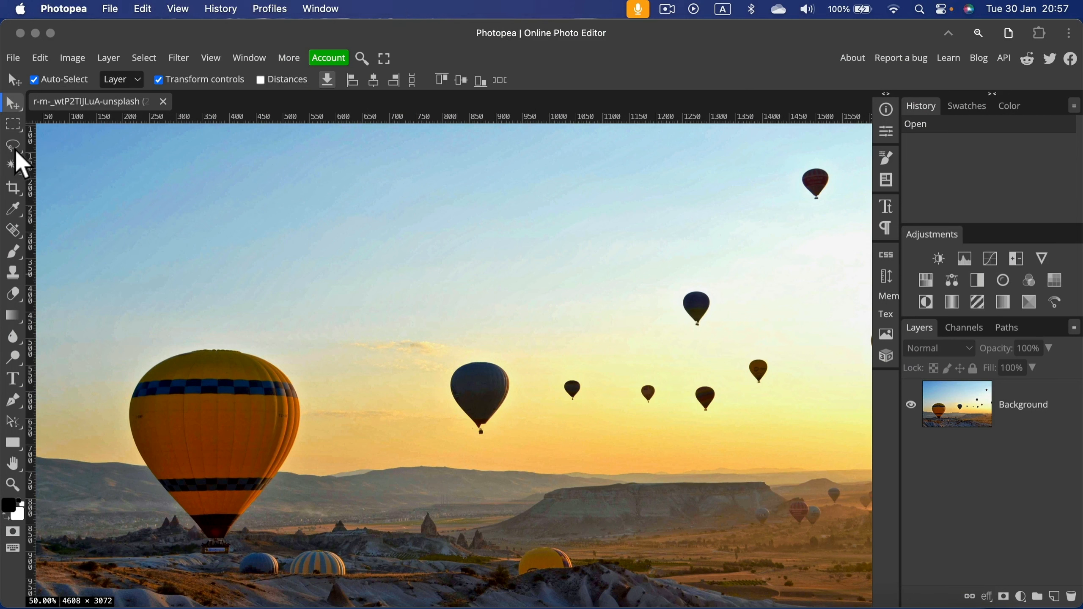
right_click(15, 147)
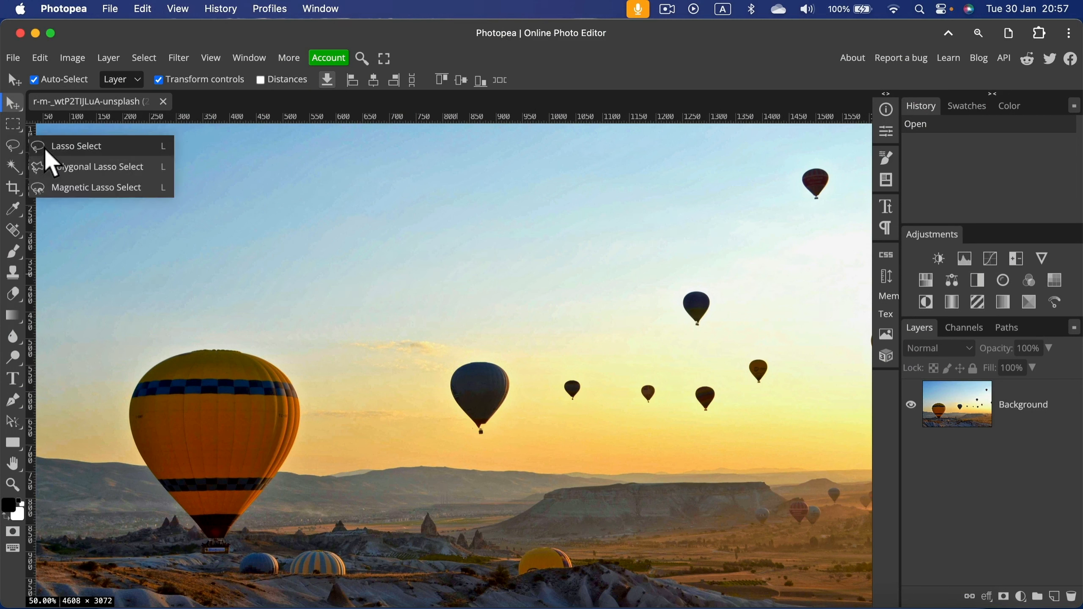
click(70, 145)
mouse_move(440, 383)
mouse_down()
mouse_move(442, 367)
mouse_move(484, 349)
mouse_move(519, 372)
mouse_move(510, 419)
mouse_move(487, 446)
mouse_move(438, 395)
mouse_move(439, 375)
mouse_up()
click(11, 106)
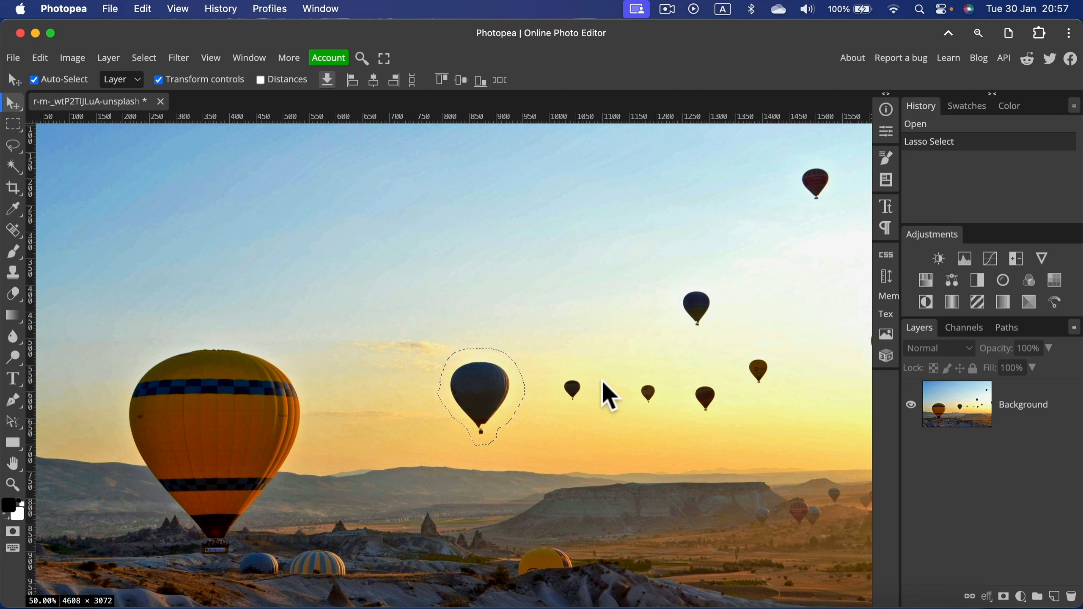
click(1005, 411)
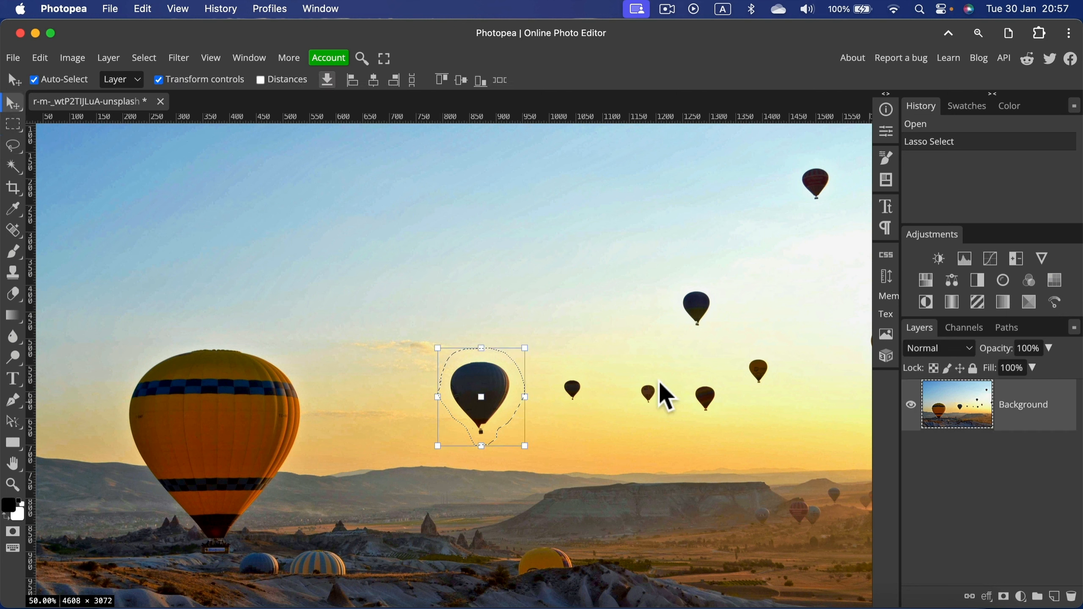
drag(494, 344, 551, 235)
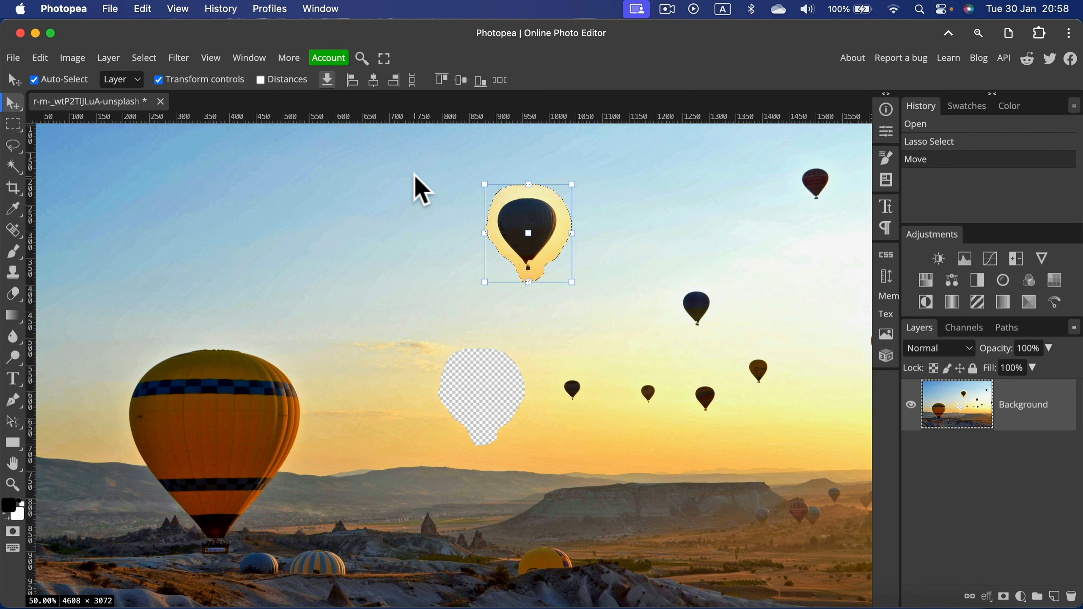
key(super+z)
key(super+d)
Relocate the same dark balloon into the sky above the big yellow balloon with the Content-Aware Move Tool, and deselect.
right_click(13, 231)
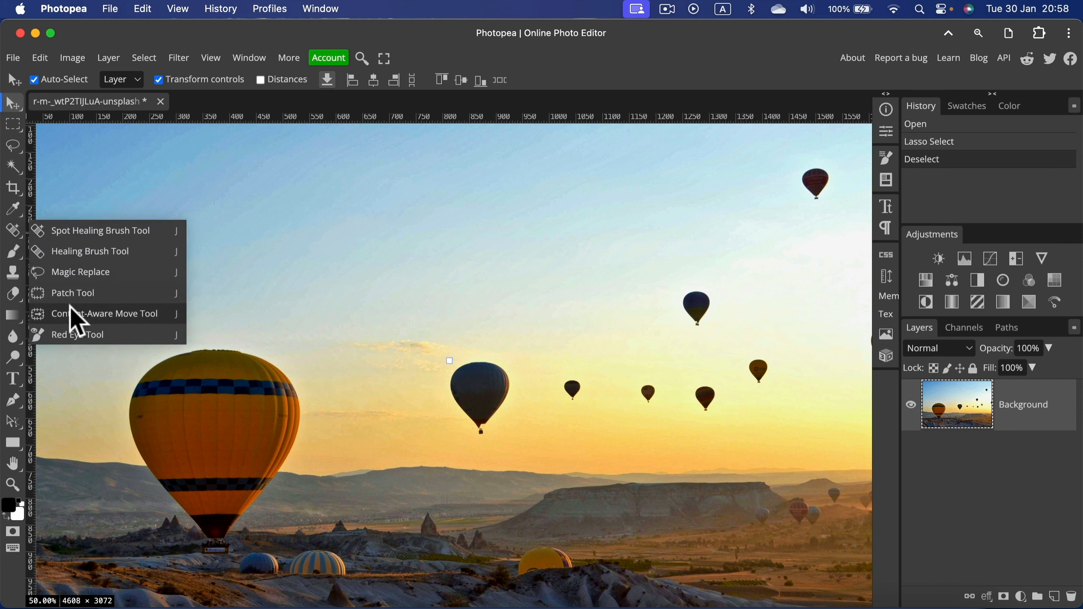
click(121, 314)
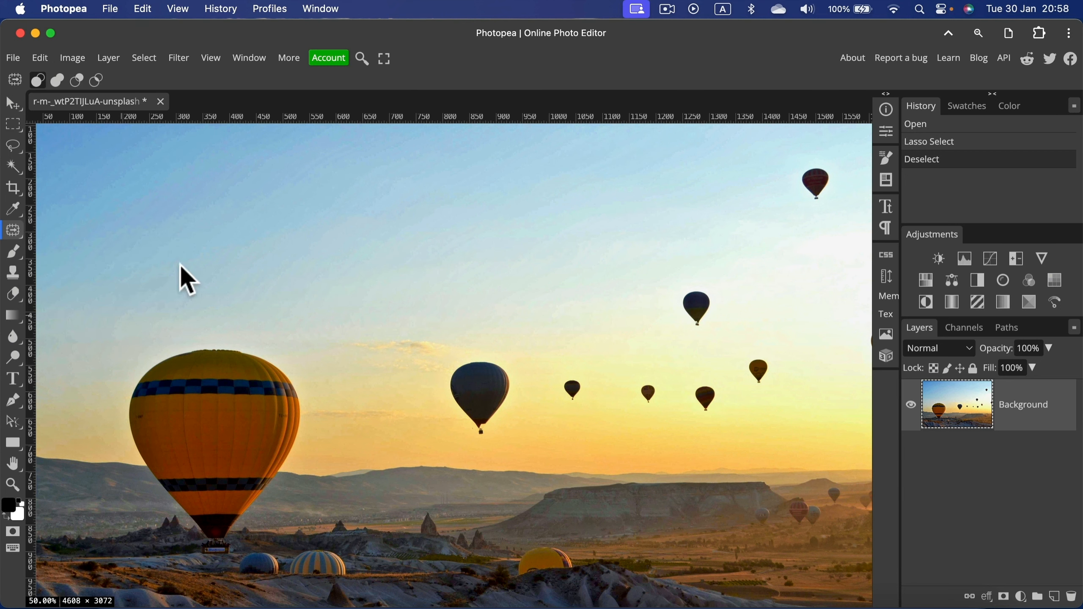
drag(463, 350, 480, 348)
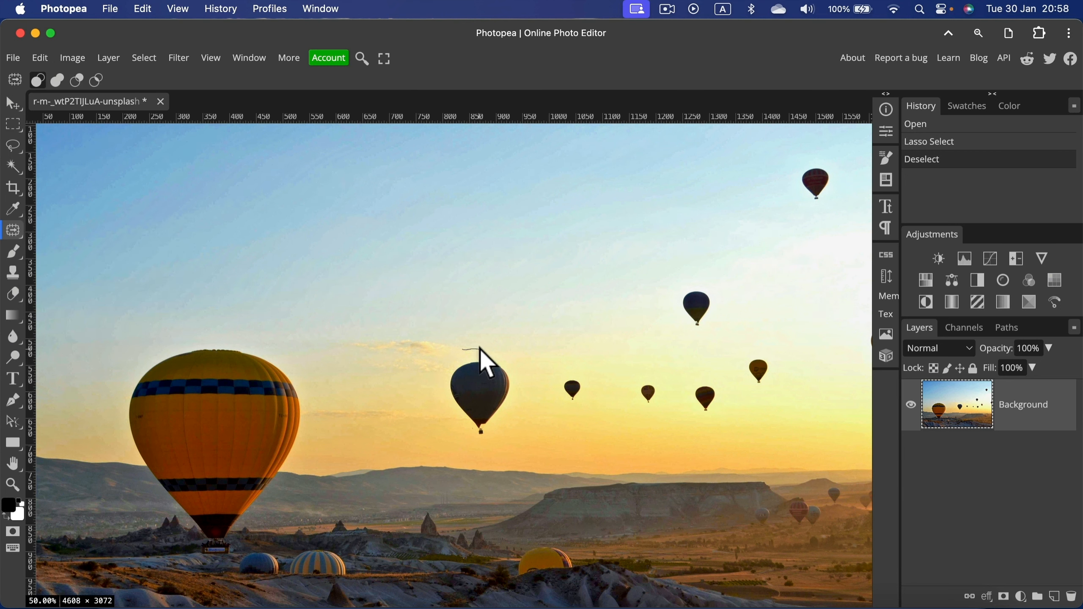
mouse_move(513, 415)
mouse_down()
mouse_move(494, 437)
mouse_move(471, 439)
mouse_move(443, 398)
mouse_move(440, 369)
mouse_move(476, 339)
mouse_up()
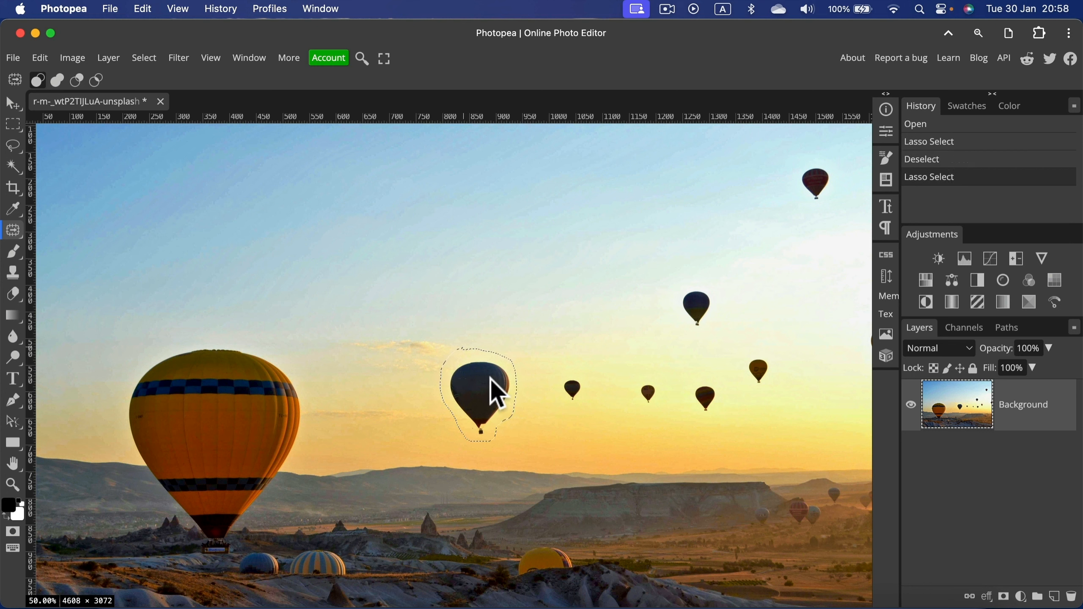
mouse_move(491, 378)
mouse_down()
mouse_move(435, 336)
mouse_move(382, 256)
mouse_move(298, 195)
mouse_move(365, 204)
mouse_move(360, 216)
mouse_up()
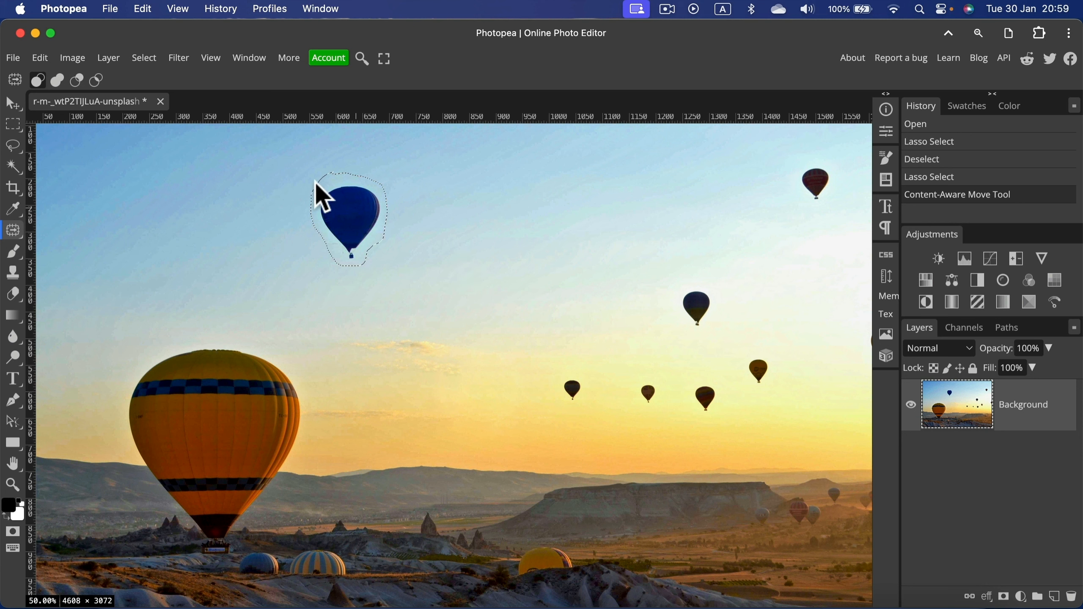
click(541, 375)
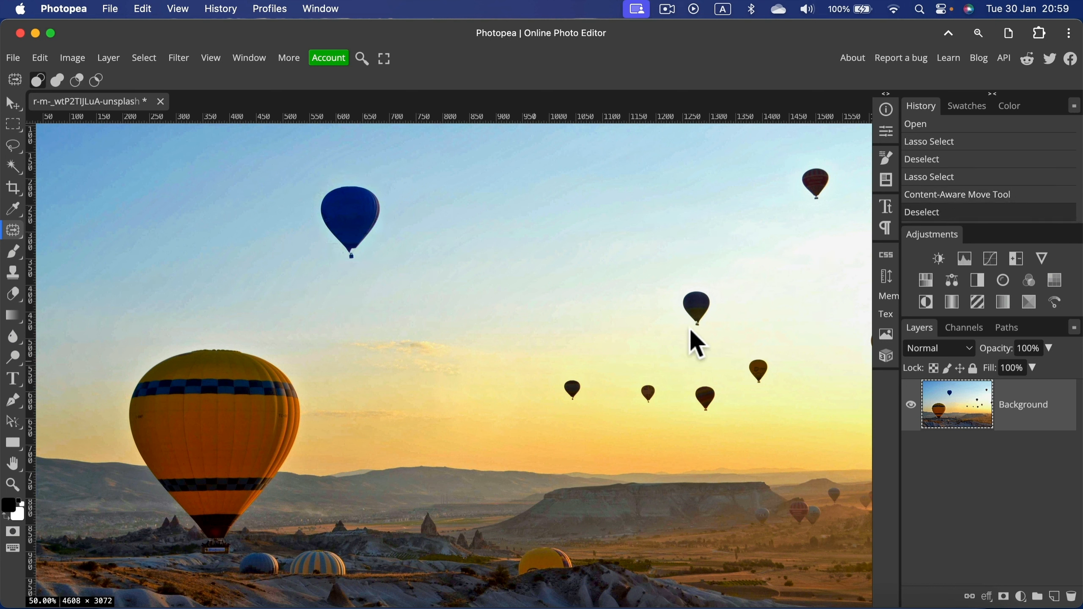
Relocate the dark blue balloon on the far side into the sky beside the row of small balloons with Content-Aware Move, and deselect.
mouse_move(691, 329)
mouse_down()
mouse_move(675, 283)
mouse_move(714, 288)
mouse_move(720, 332)
mouse_move(696, 337)
mouse_move(662, 310)
mouse_move(606, 317)
mouse_move(541, 340)
mouse_move(509, 368)
mouse_up()
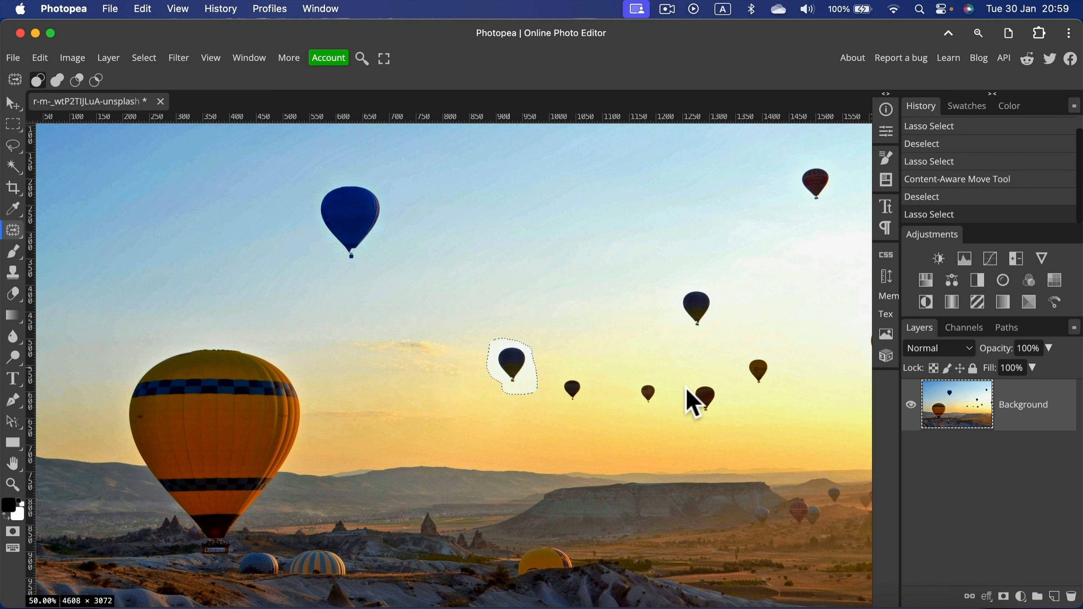
key(Return)
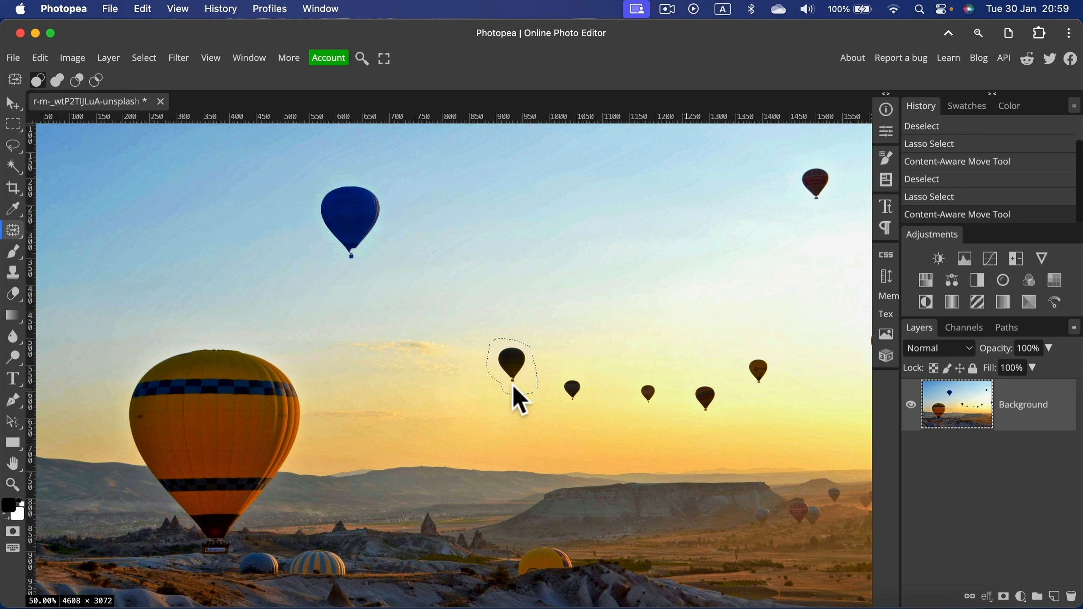
click(507, 362)
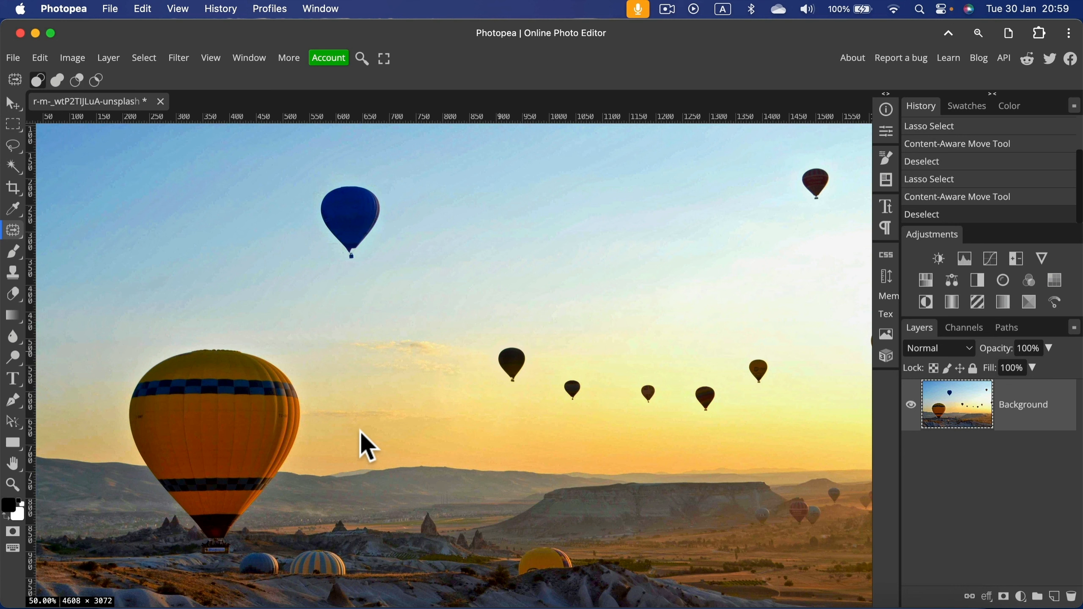
right_click(14, 232)
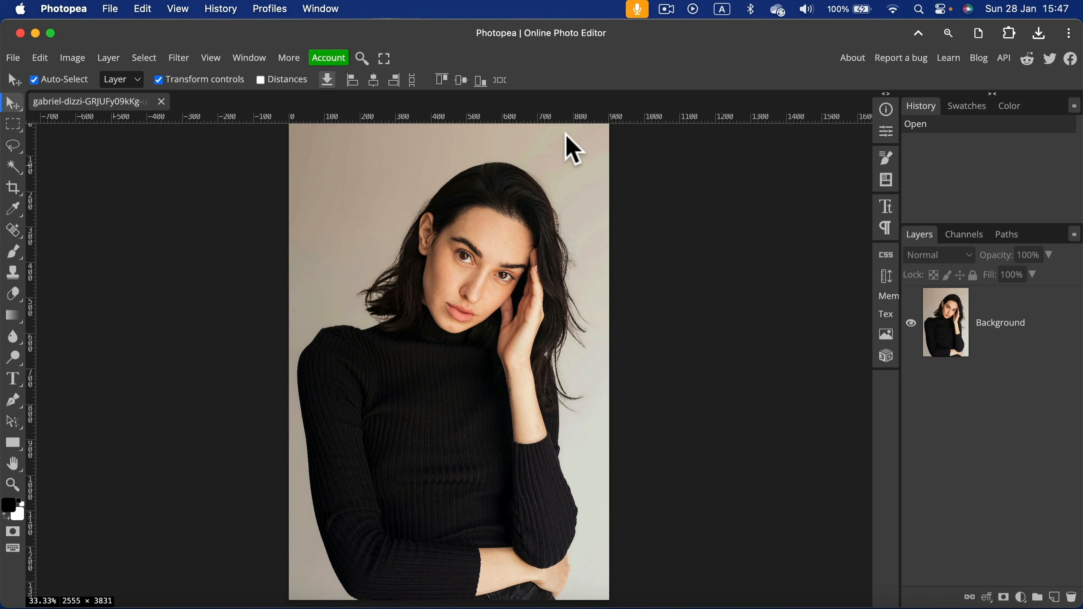
Show the adjustment options and add a Black & White adjustment layer above the portrait.
click(246, 60)
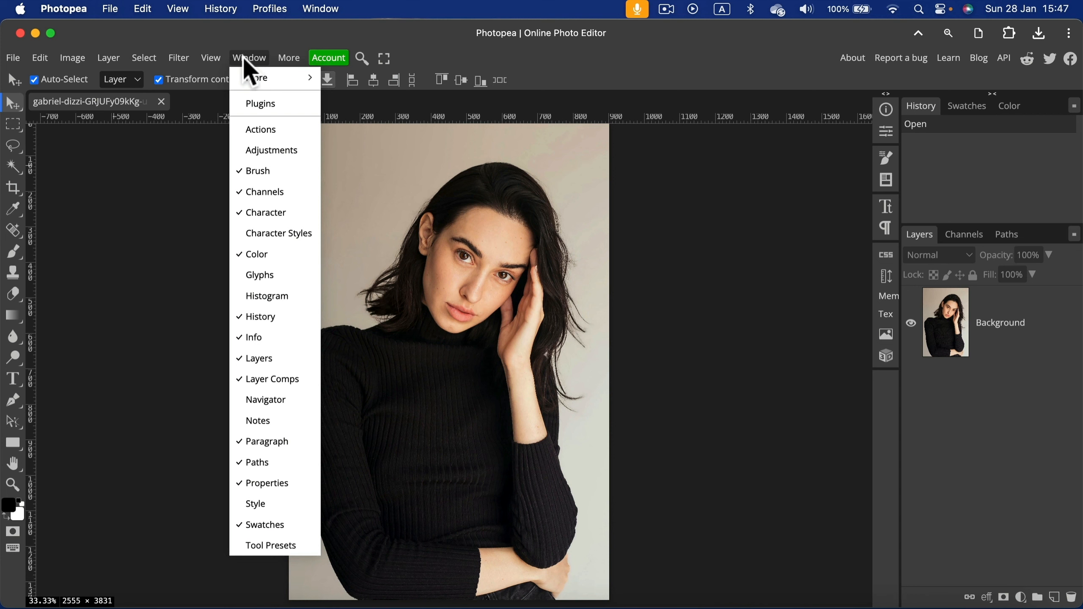
click(273, 151)
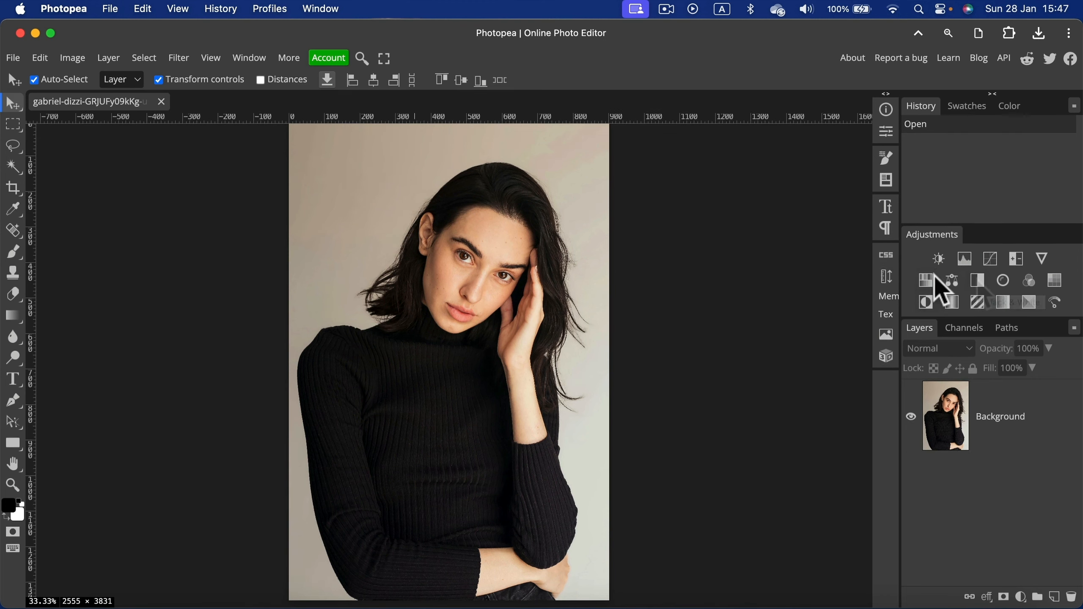
click(978, 277)
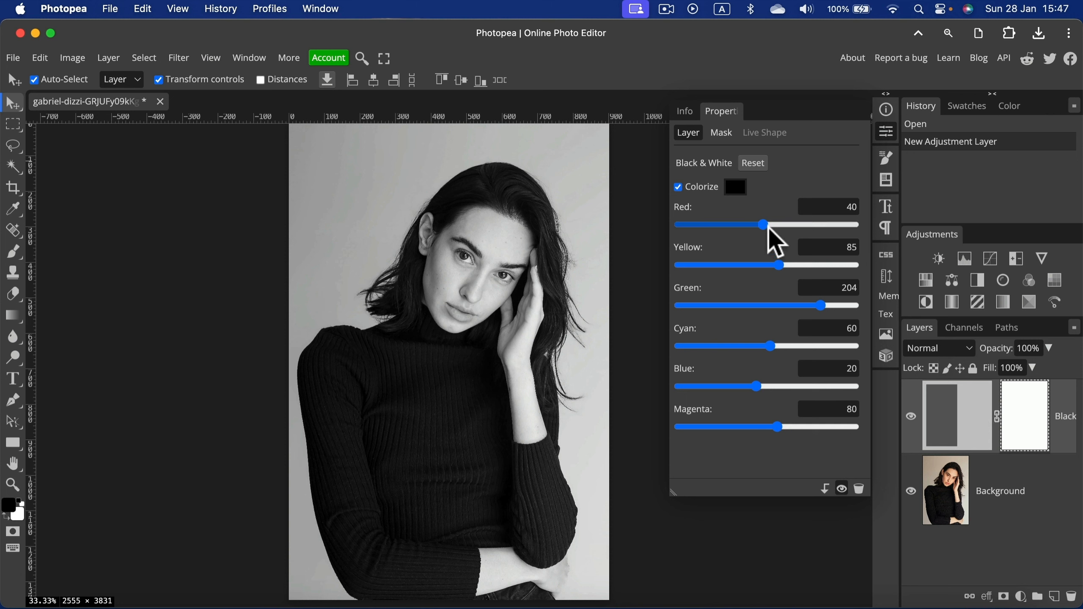
Try Red 59, Yellow 79, Green 225 and Cyan 184 on the Black & White adjustment, and reset it to its defaults.
mouse_move(767, 225)
mouse_down()
mouse_move(738, 225)
mouse_move(800, 225)
mouse_move(732, 225)
mouse_move(824, 225)
mouse_move(701, 225)
mouse_move(835, 226)
mouse_move(770, 228)
mouse_up()
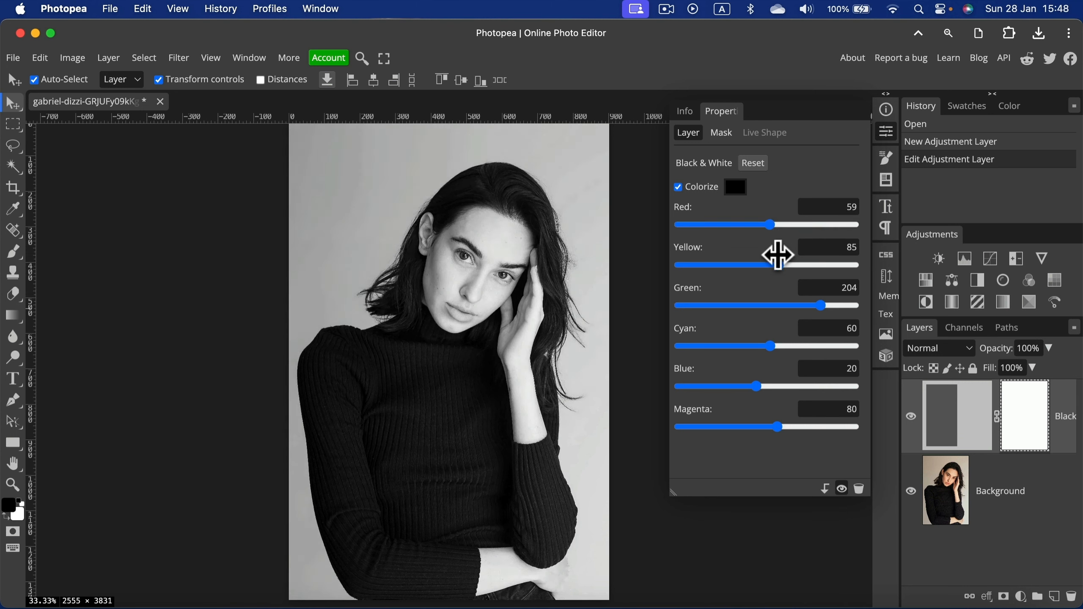
mouse_move(783, 267)
mouse_down()
mouse_move(798, 266)
mouse_move(776, 266)
mouse_up()
mouse_move(821, 307)
mouse_down()
mouse_move(779, 307)
mouse_move(827, 307)
mouse_up()
drag(771, 346, 815, 345)
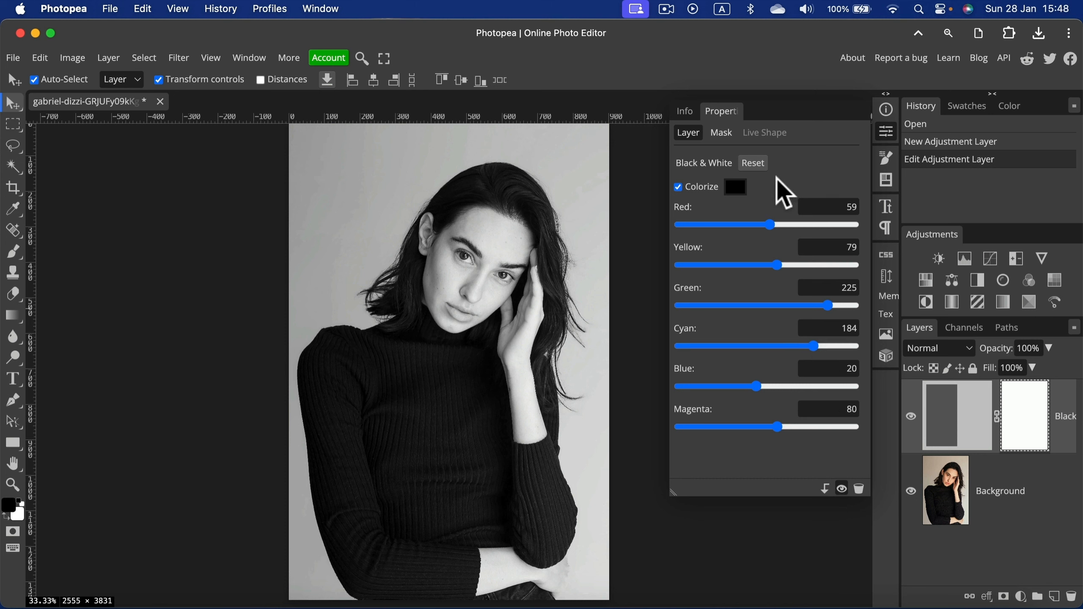
click(755, 164)
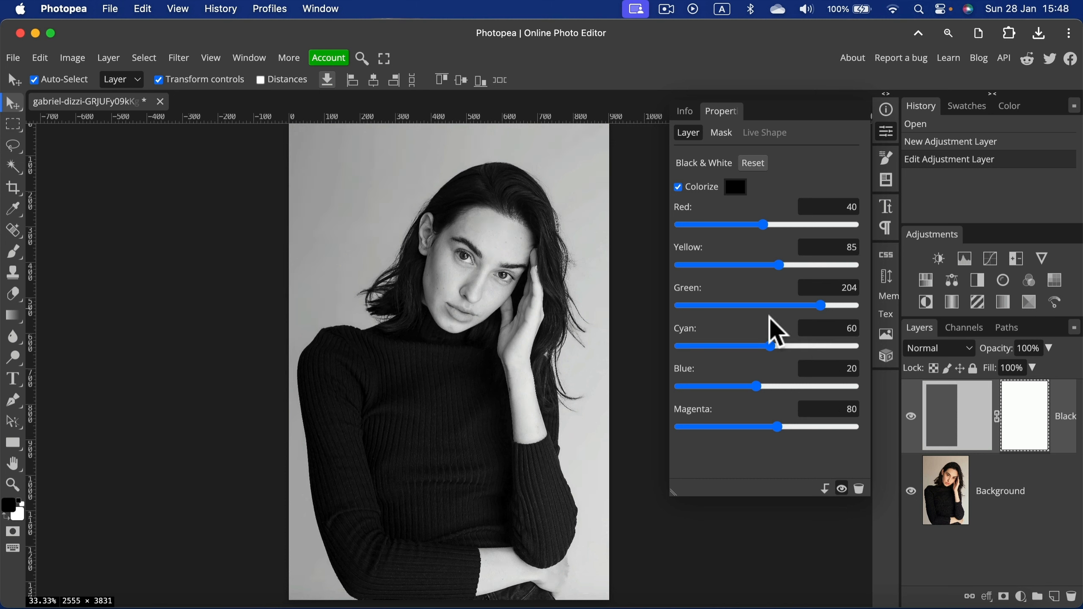
Set the Black & White adjustment's Blue value to 134 and its Magenta value to 3.
drag(758, 387, 795, 387)
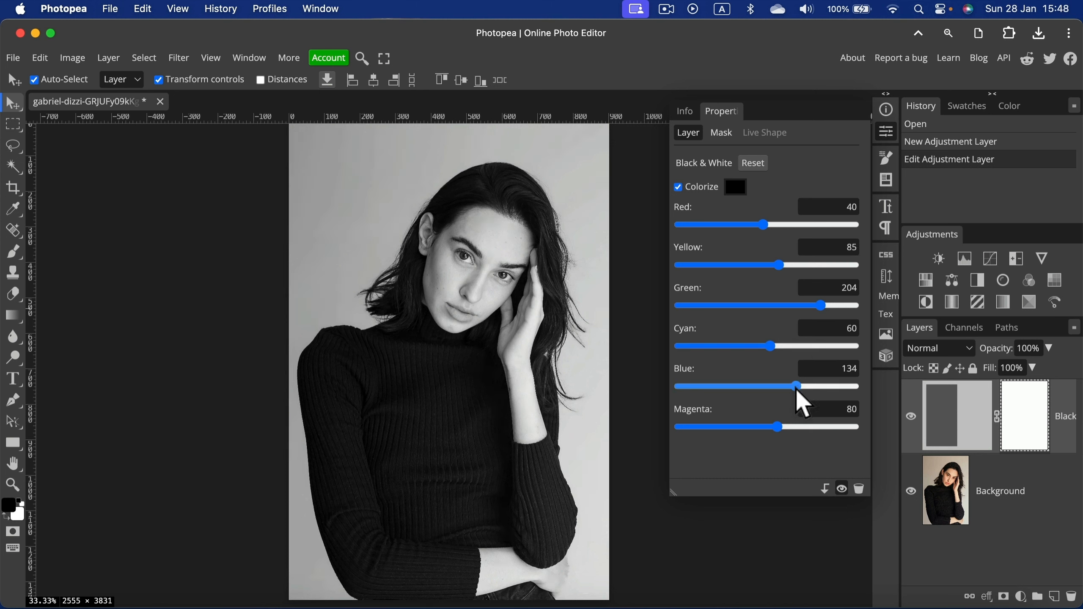
drag(777, 427, 752, 430)
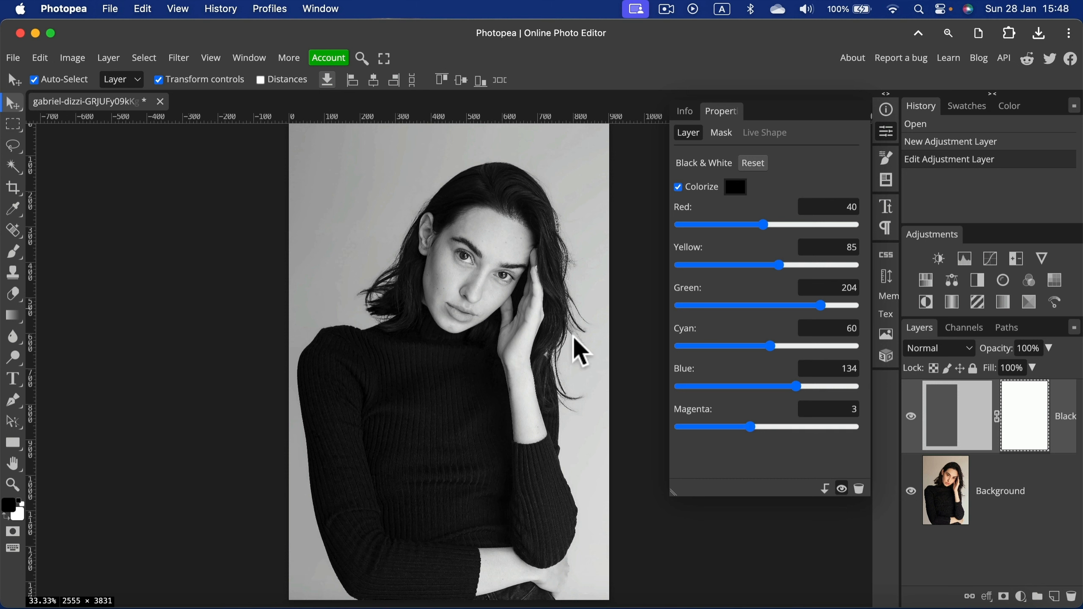
Export the black-and-white portrait as a JPG at 70% quality, checking the face in the export preview before saving.
click(10, 59)
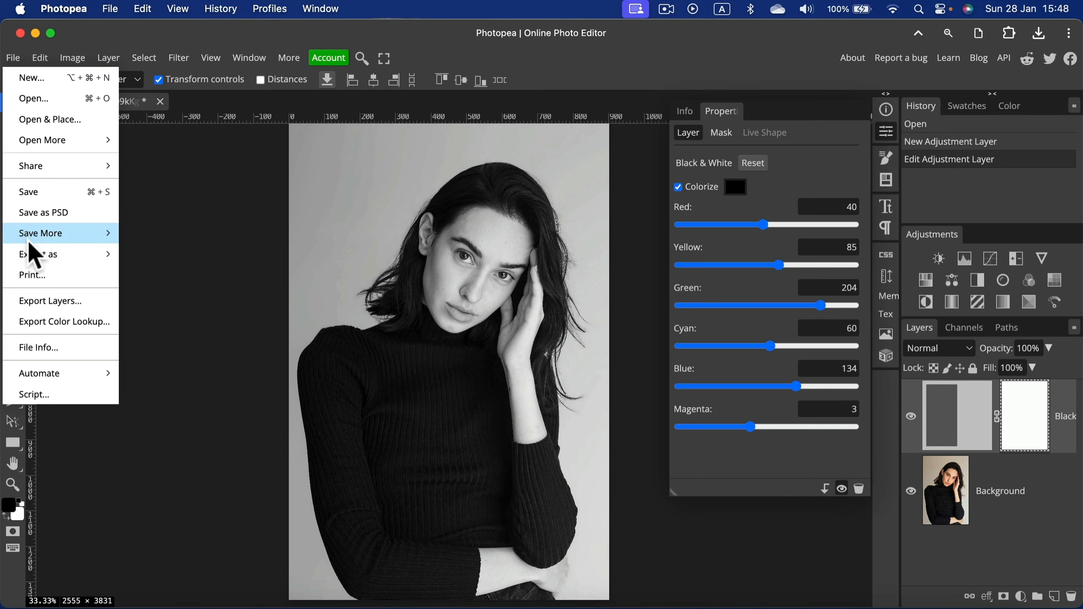
mouse_move(34, 256)
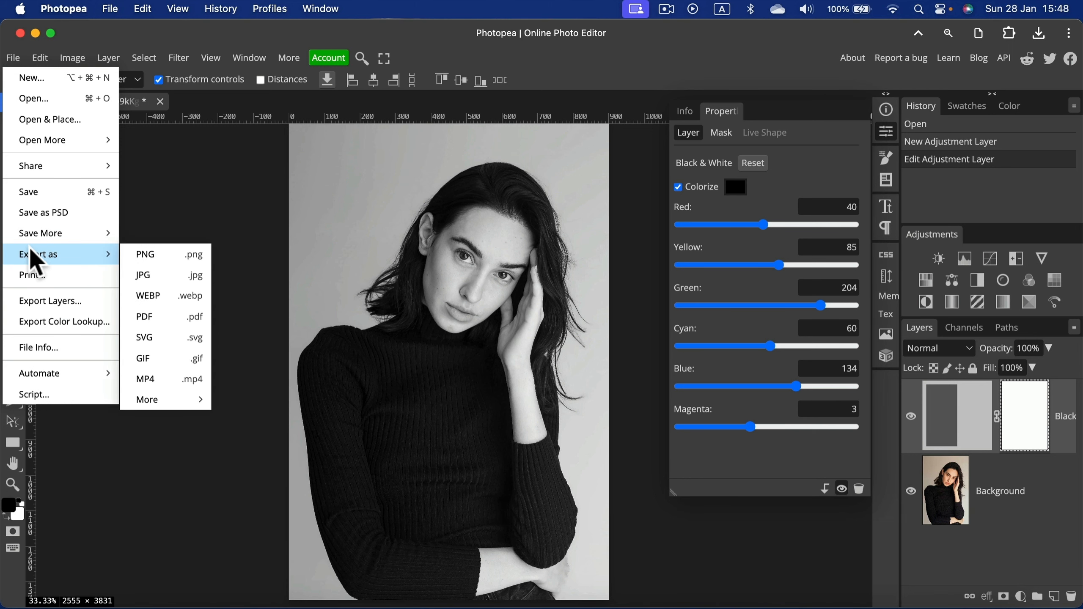
click(149, 277)
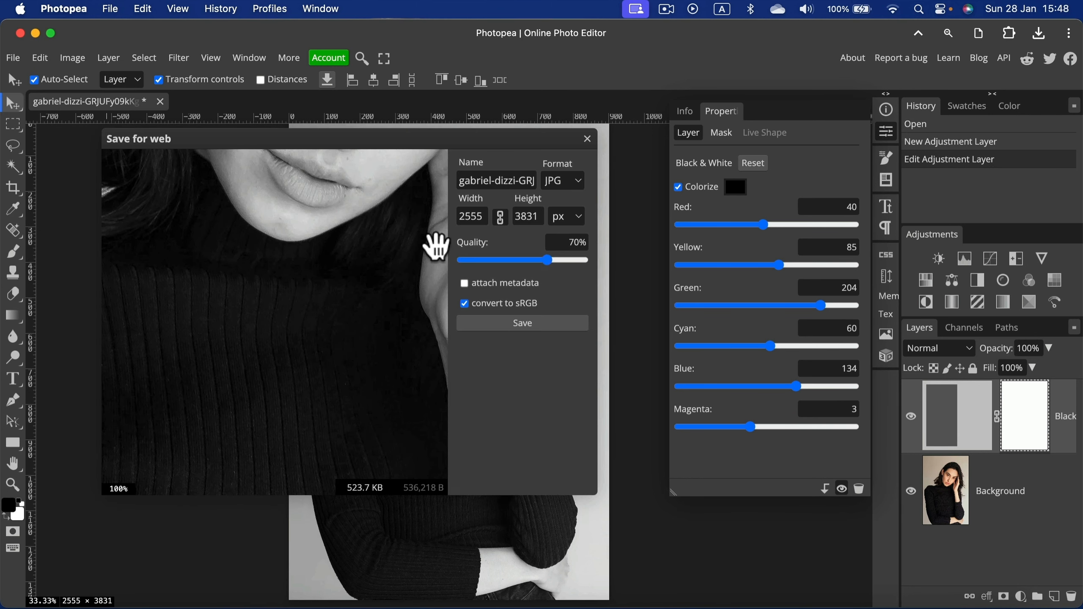
drag(370, 202, 365, 437)
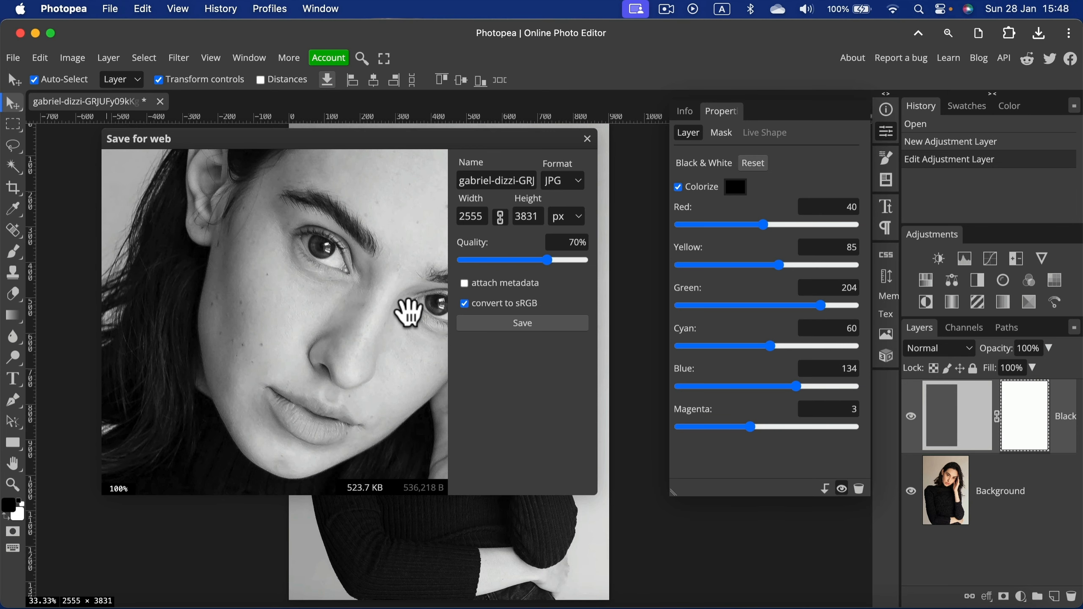
click(515, 324)
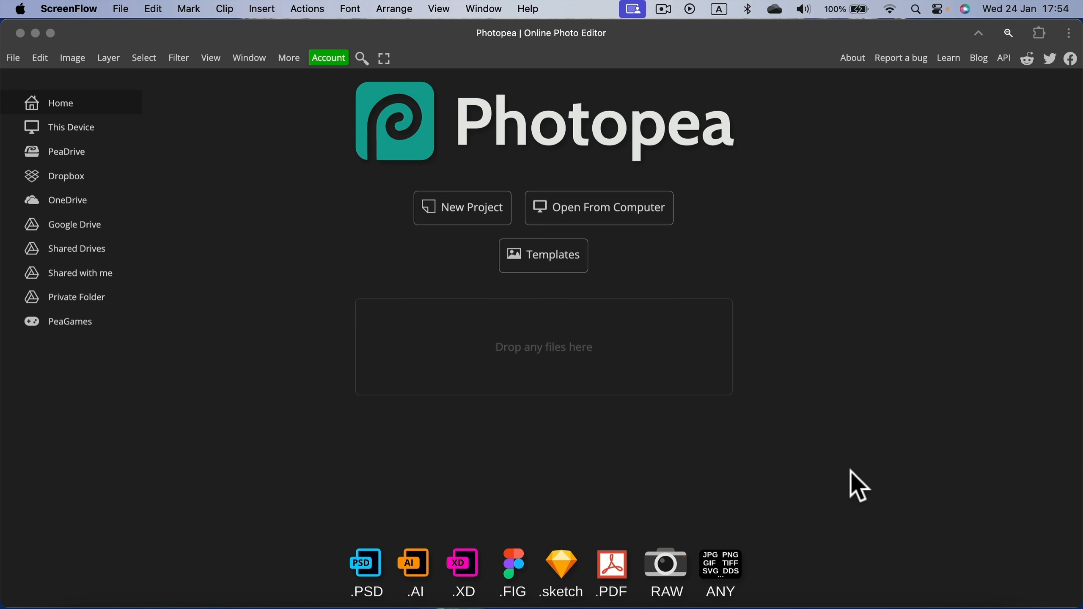
Open BangkokLogobyDesigner.psd and convert the logo to vector paths with Vectorize Bitmap, using 19 colors.
drag(849, 470, 552, 338)
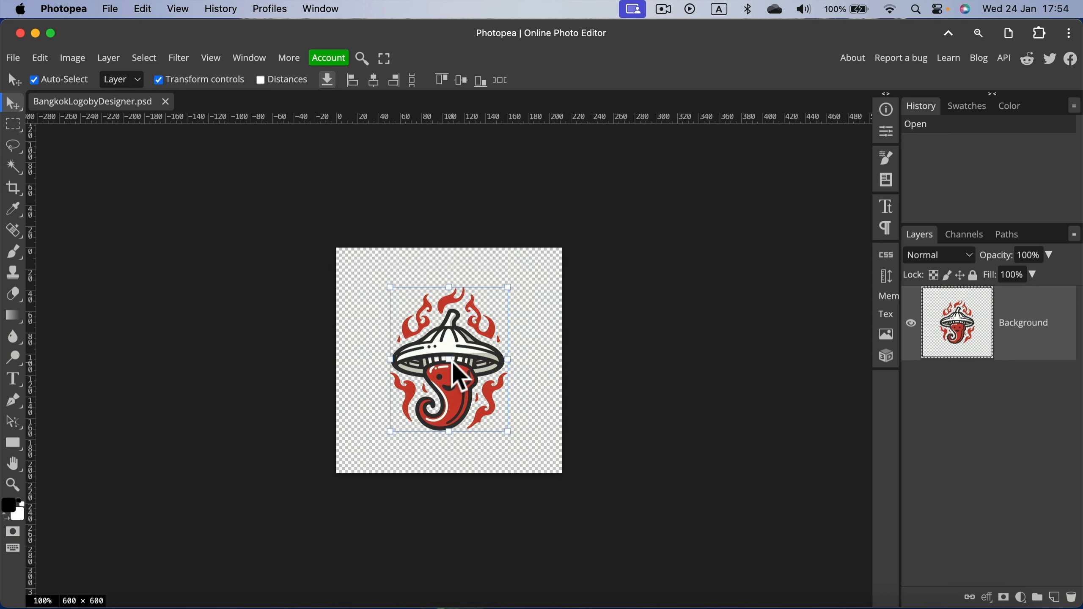
click(81, 57)
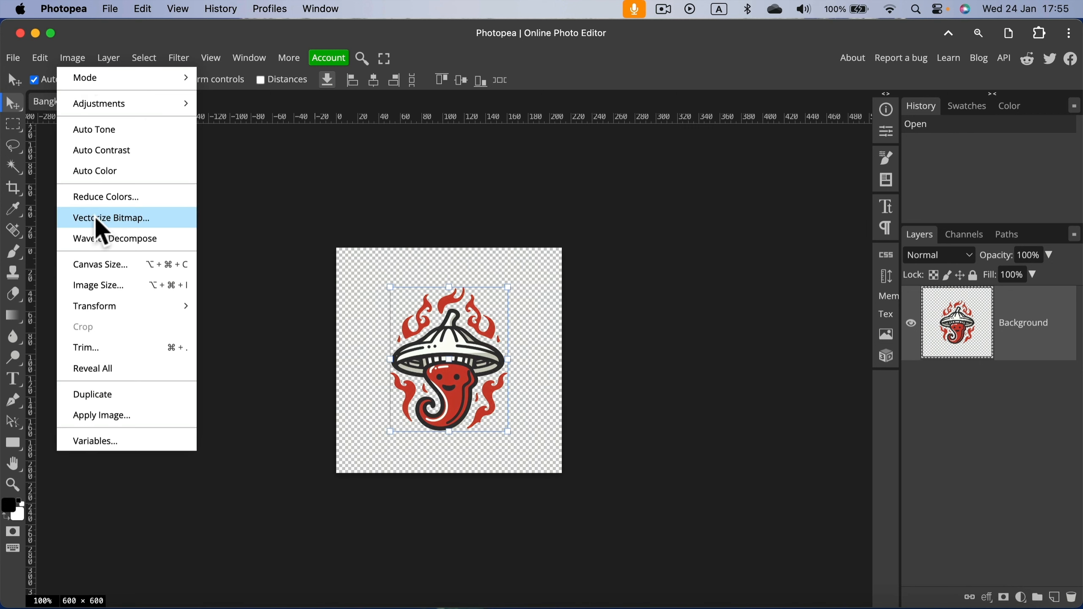
click(107, 217)
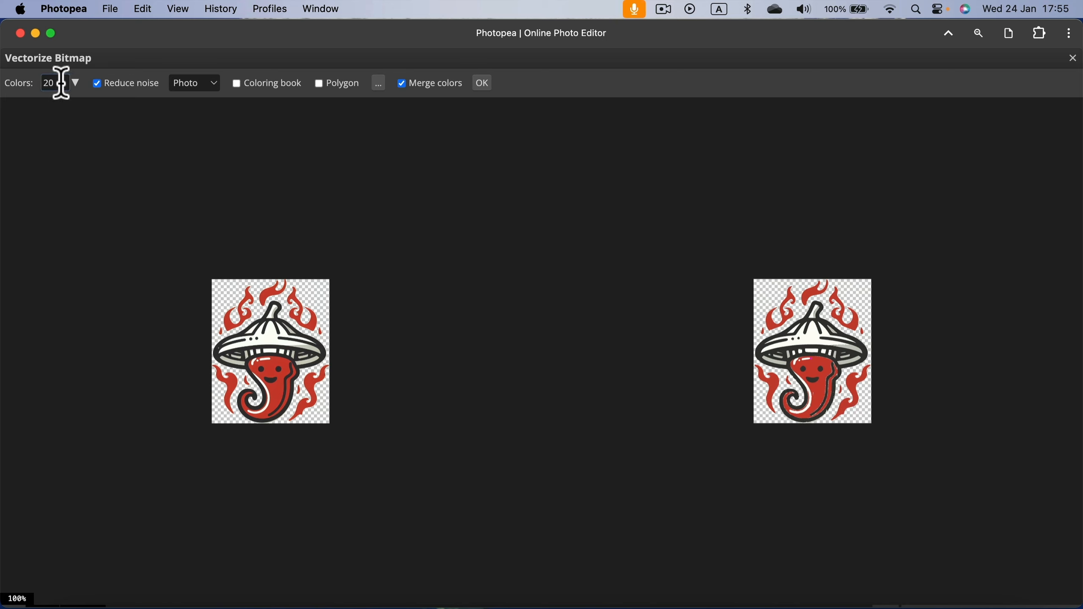
click(75, 84)
drag(32, 102, 32, 101)
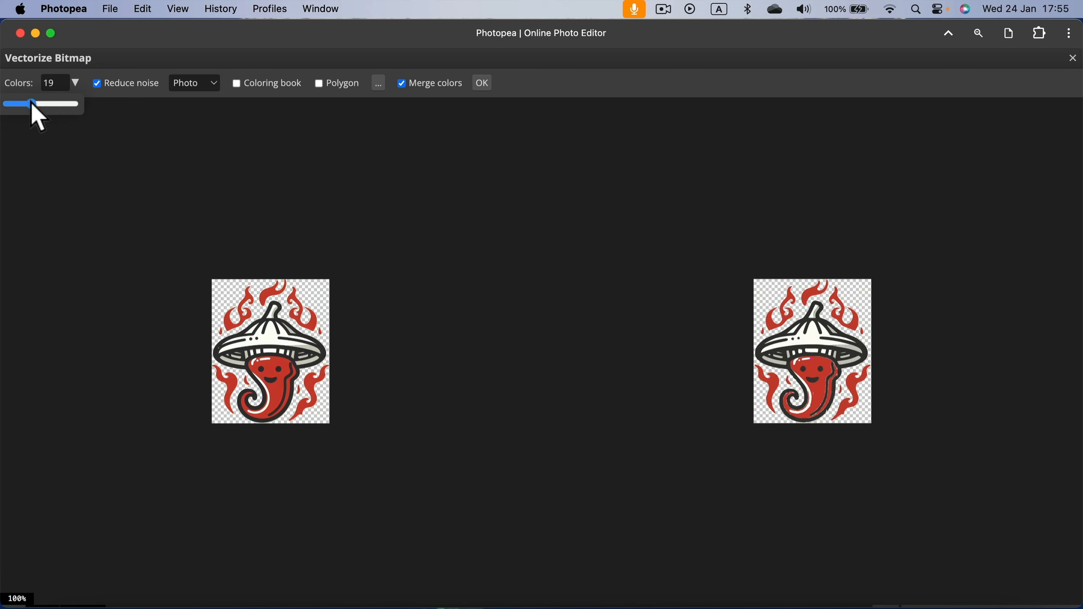
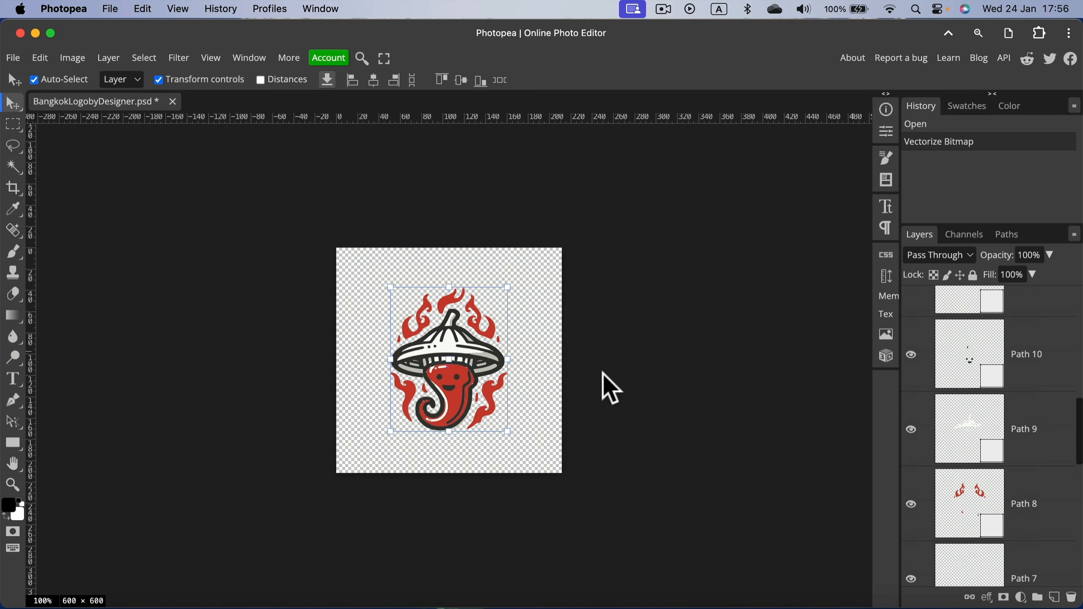
Examine the vectorized hat and chili up close, selecting the shapes of Path 1 through Path 4 one by one.
click(230, 221)
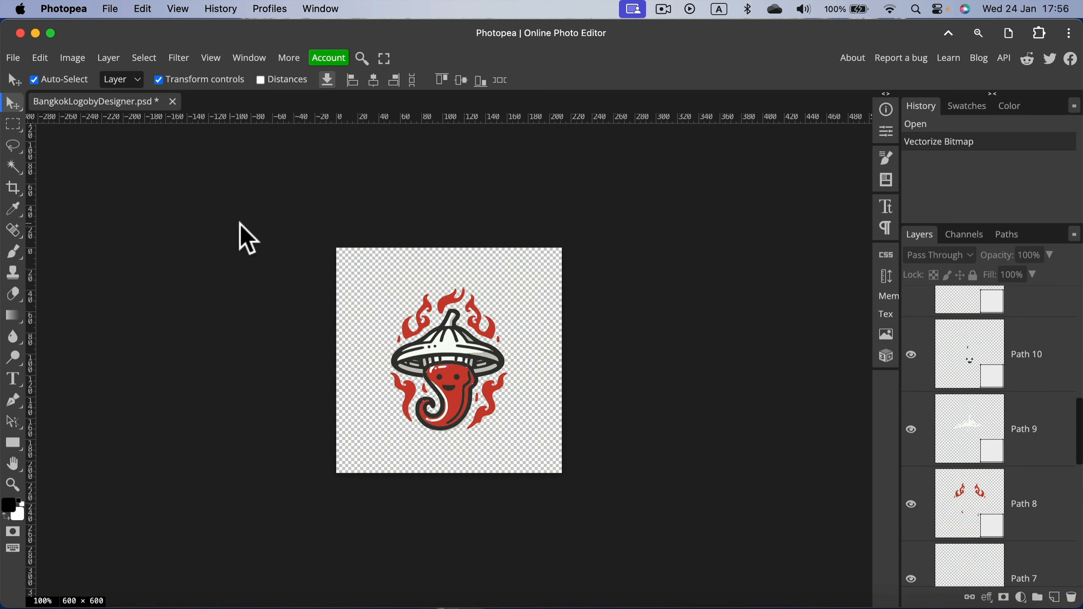
scroll(399, 348, up, 6)
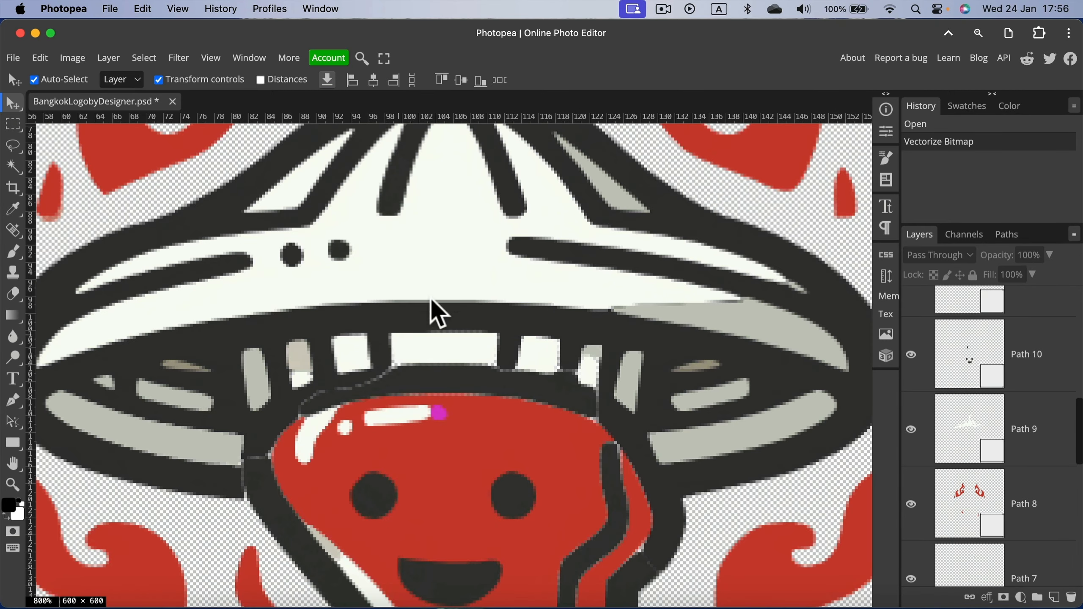
click(504, 327)
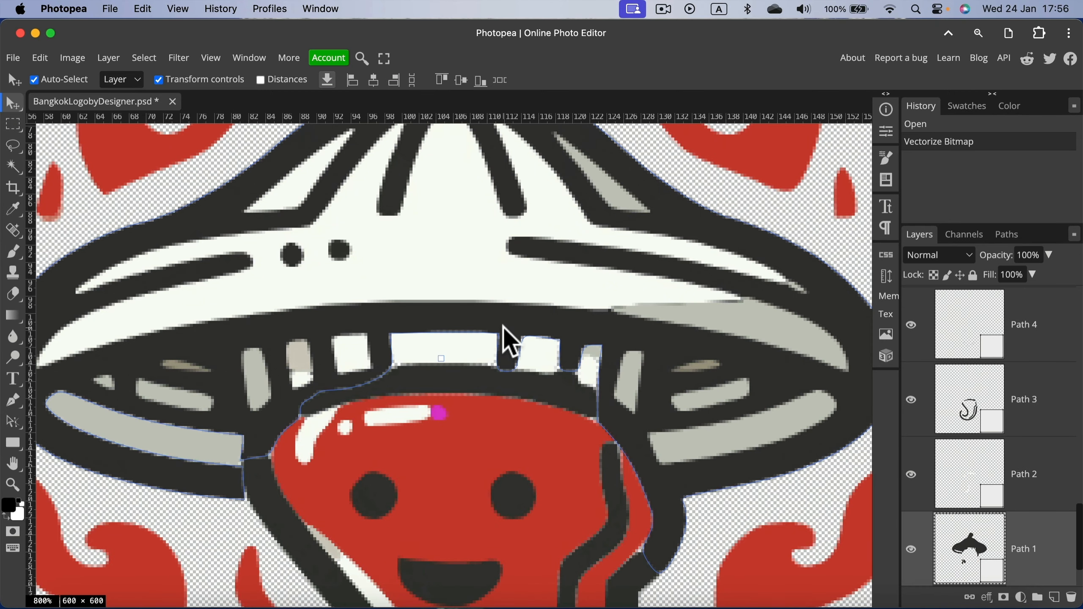
scroll(458, 410, down, 5)
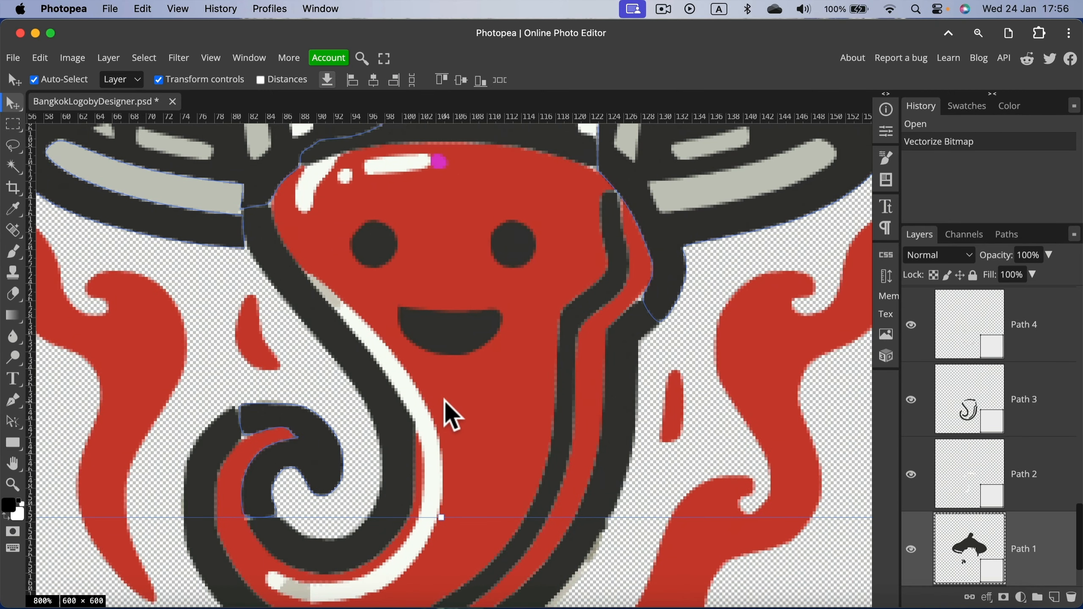
scroll(446, 410, up, 2)
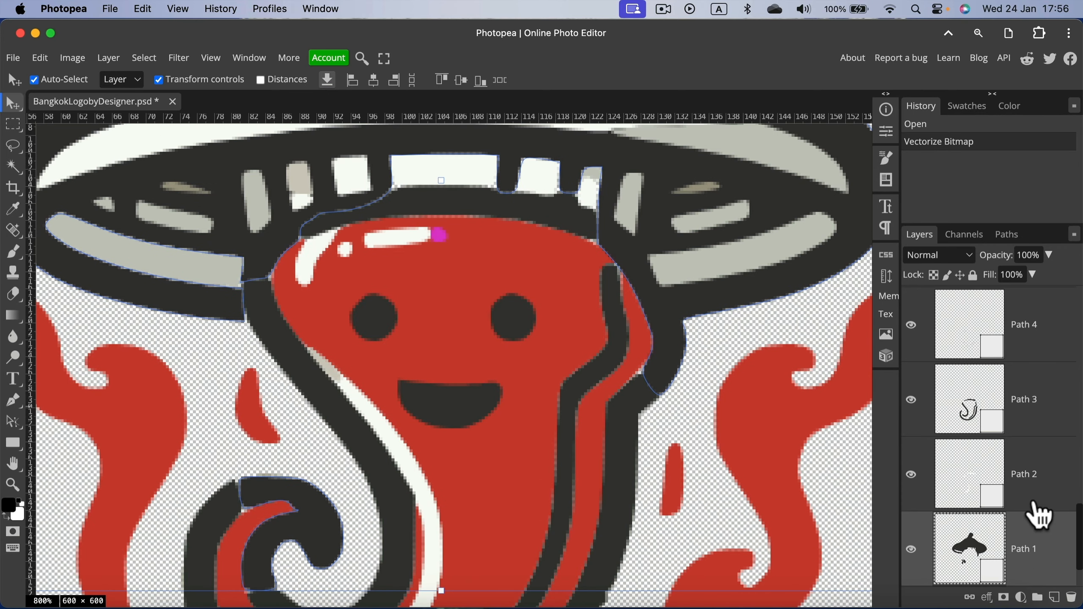
click(1050, 485)
click(1053, 408)
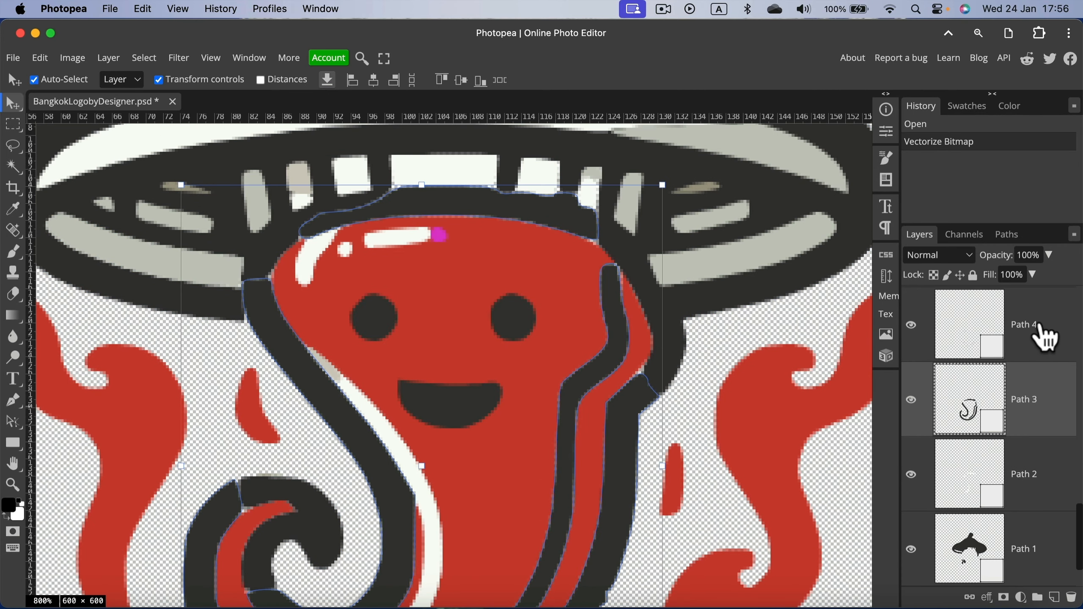
click(1041, 339)
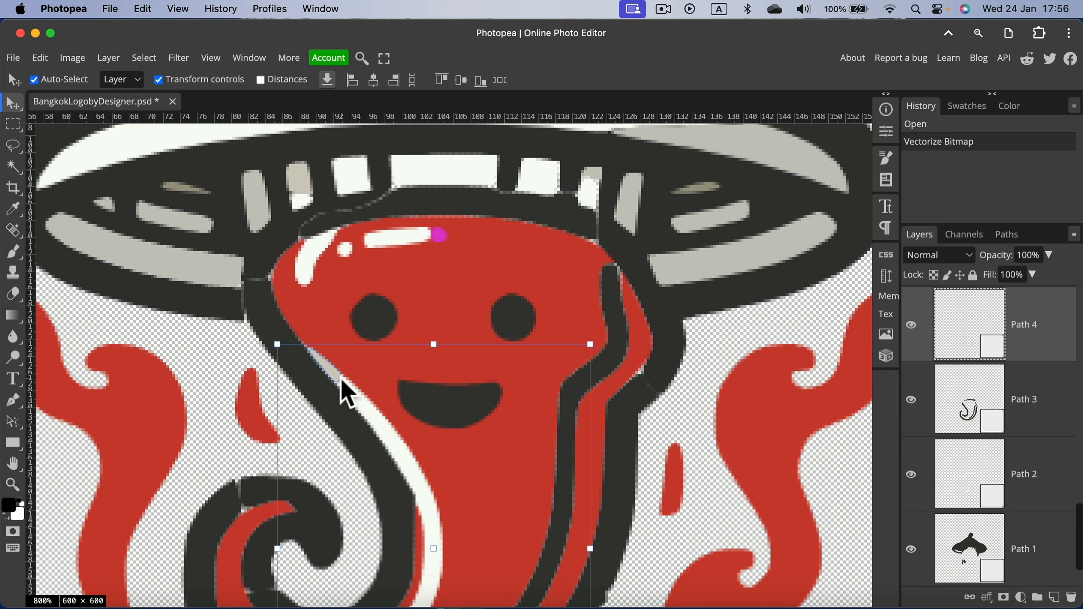
Try to scale the Path 4 shape up to 332.73% in width and height, and cancel the transform.
scroll(341, 379, down, 10)
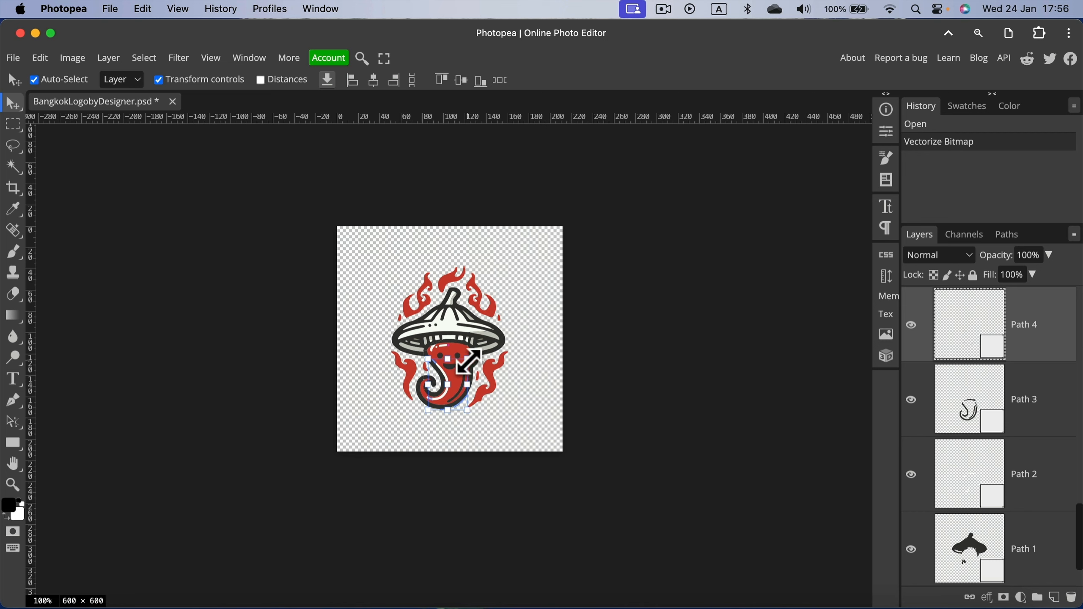
drag(468, 360, 561, 242)
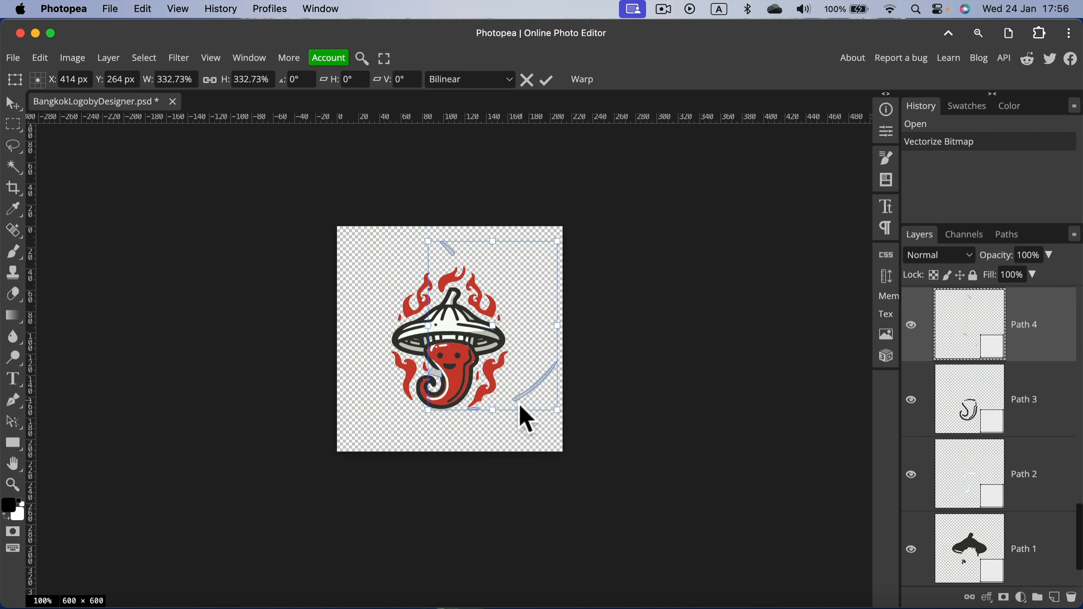
click(528, 80)
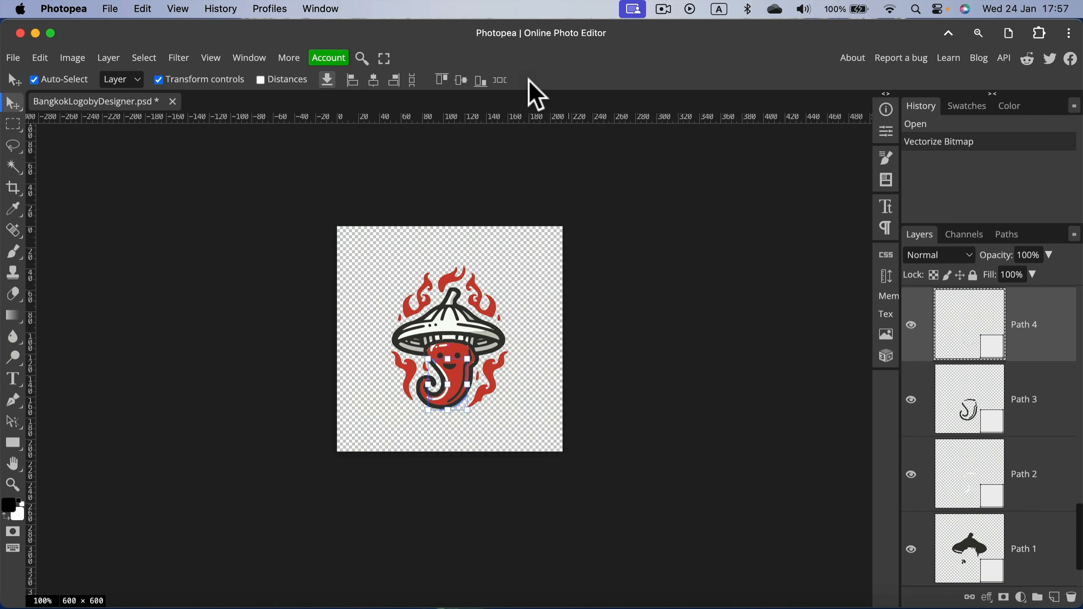
Recolor the red Path 0 shape, covering the chili body and lower flames, to turquoise by shifting its hue.
click(405, 243)
click(448, 277)
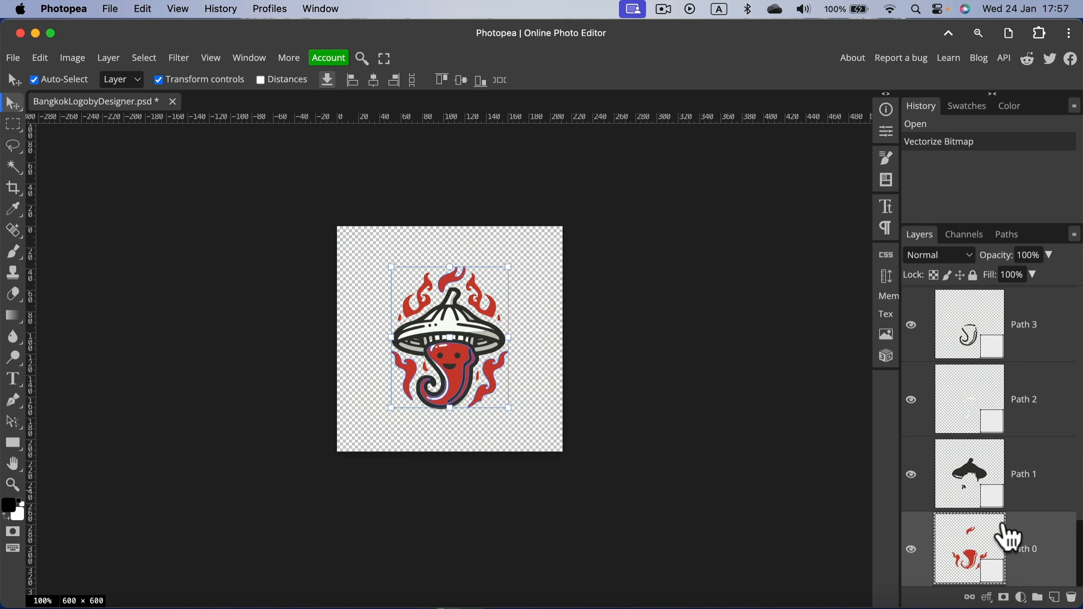
double_click(976, 570)
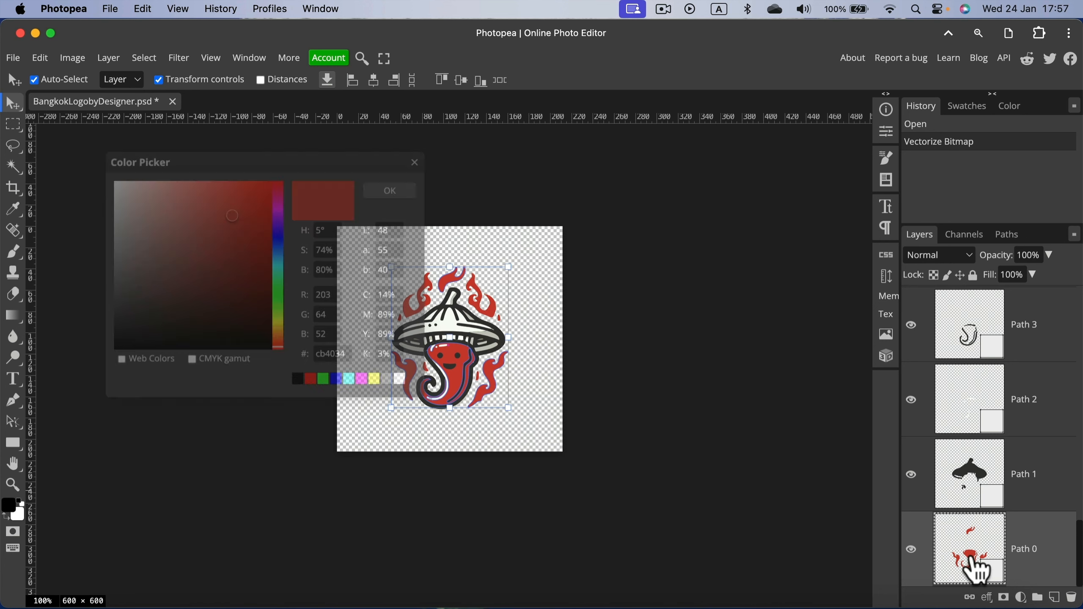
drag(306, 162, 212, 156)
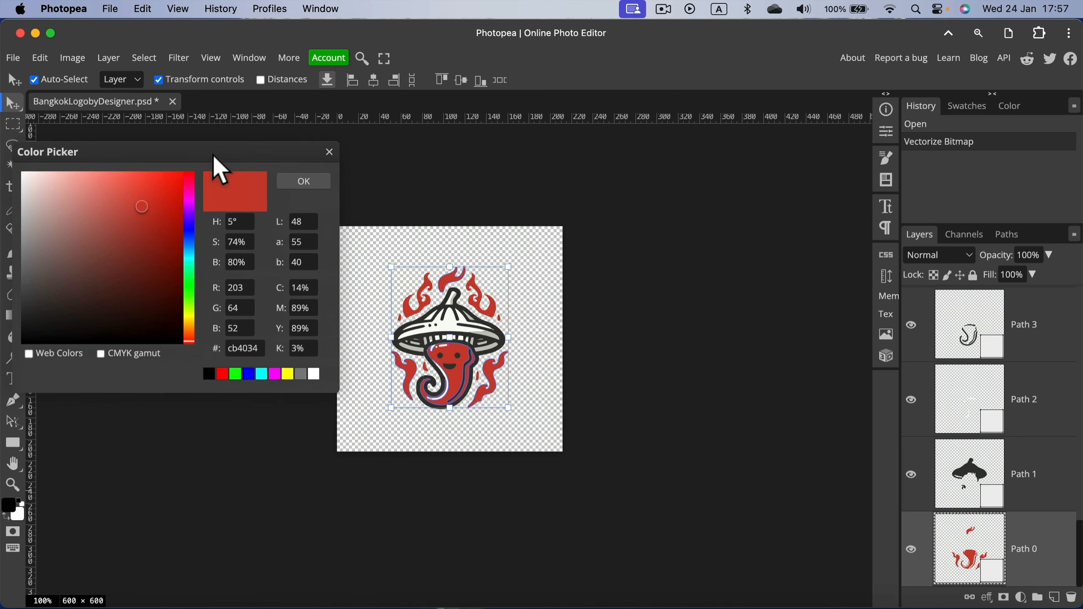
click(186, 256)
mouse_move(186, 256)
mouse_down()
mouse_move(187, 172)
mouse_move(179, 299)
mouse_move(182, 247)
mouse_move(178, 285)
mouse_move(184, 258)
mouse_up()
click(299, 184)
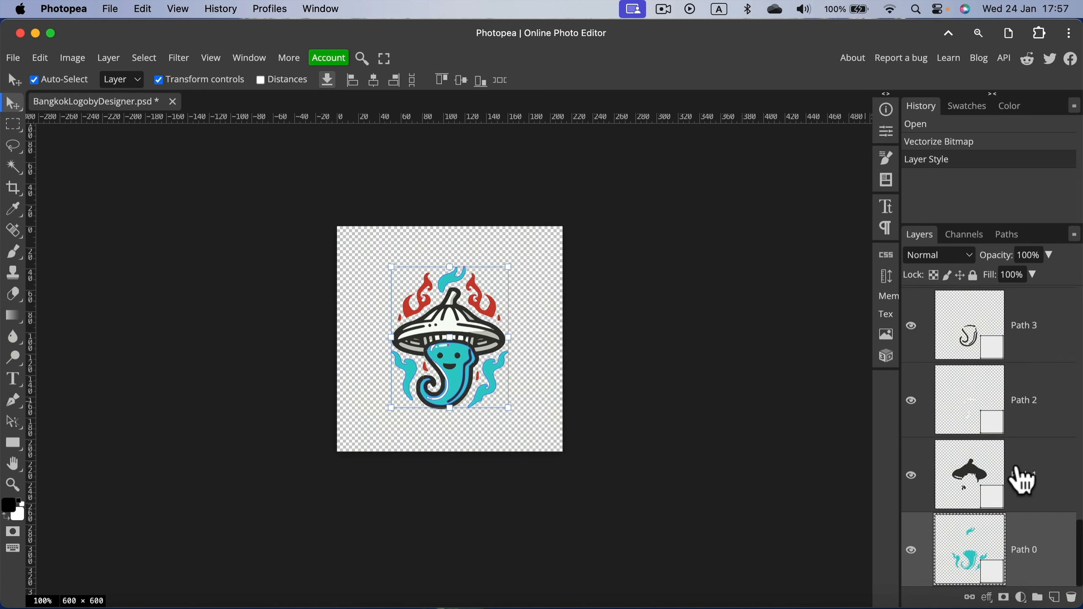
Recolor the red upper flames on Path 8 to match the chili, sampling the turquoise from the central flame.
scroll(1023, 475, up, 10)
scroll(1024, 476, up, 1)
double_click(967, 427)
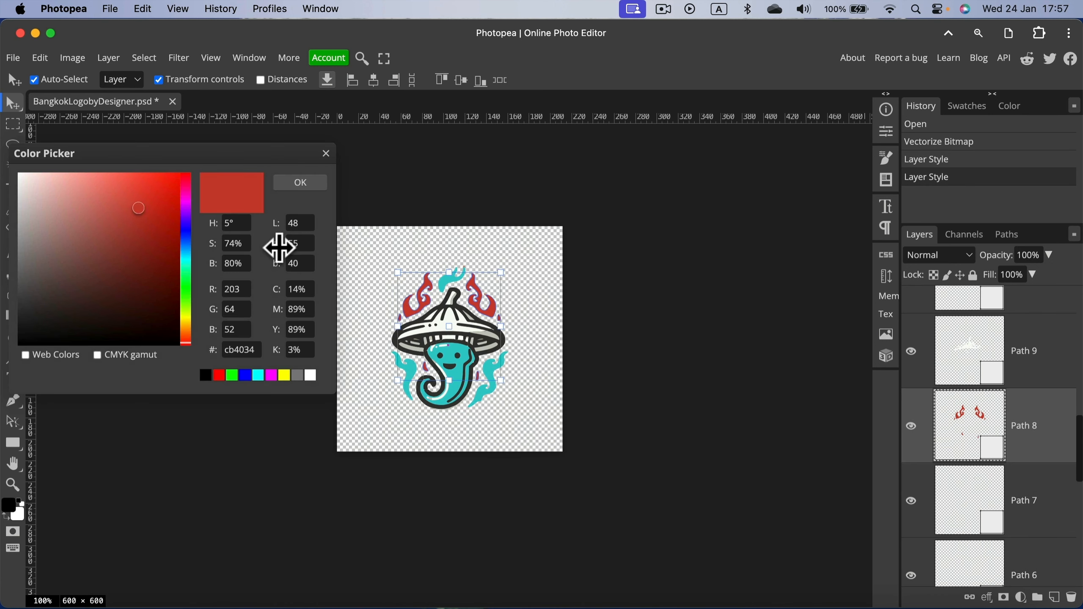
click(186, 252)
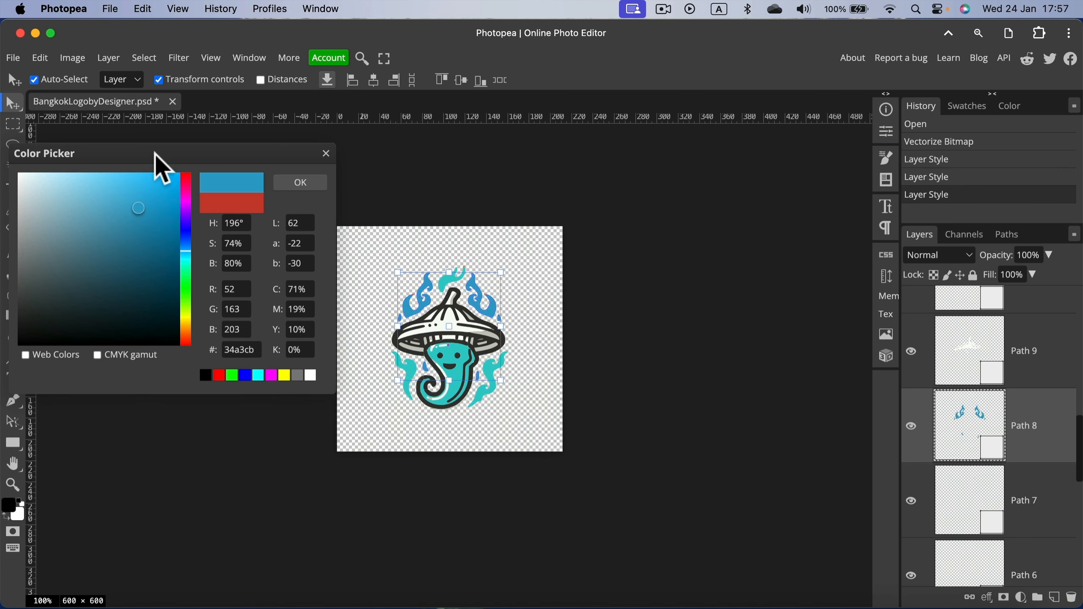
drag(155, 154, 199, 127)
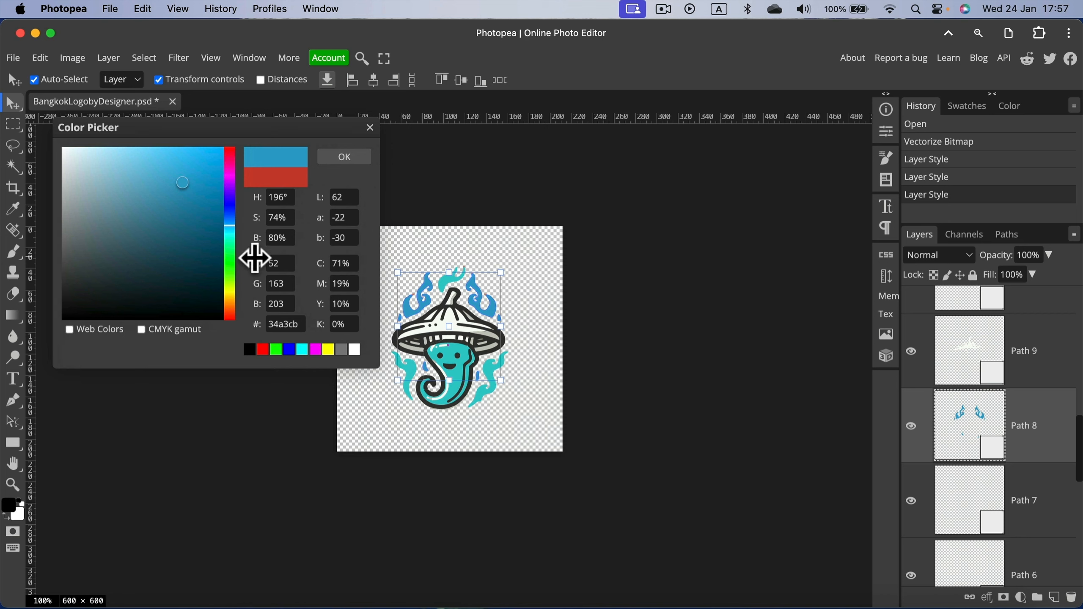
mouse_move(203, 198)
mouse_down()
mouse_move(201, 180)
mouse_move(179, 217)
mouse_move(169, 175)
mouse_move(188, 154)
mouse_move(215, 153)
mouse_up()
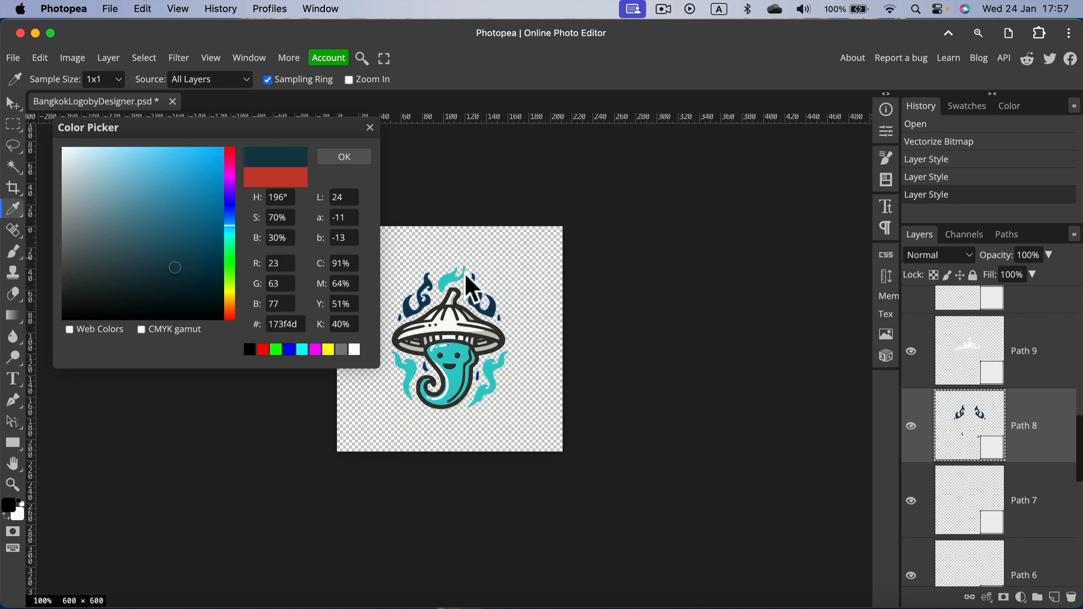
click(450, 282)
click(354, 158)
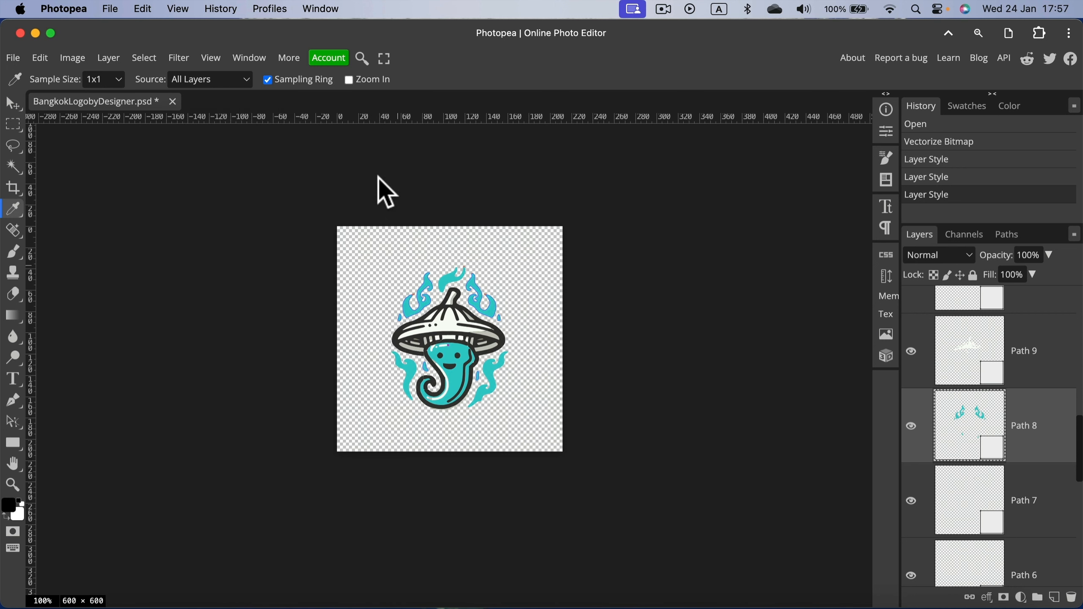
click(12, 104)
click(215, 234)
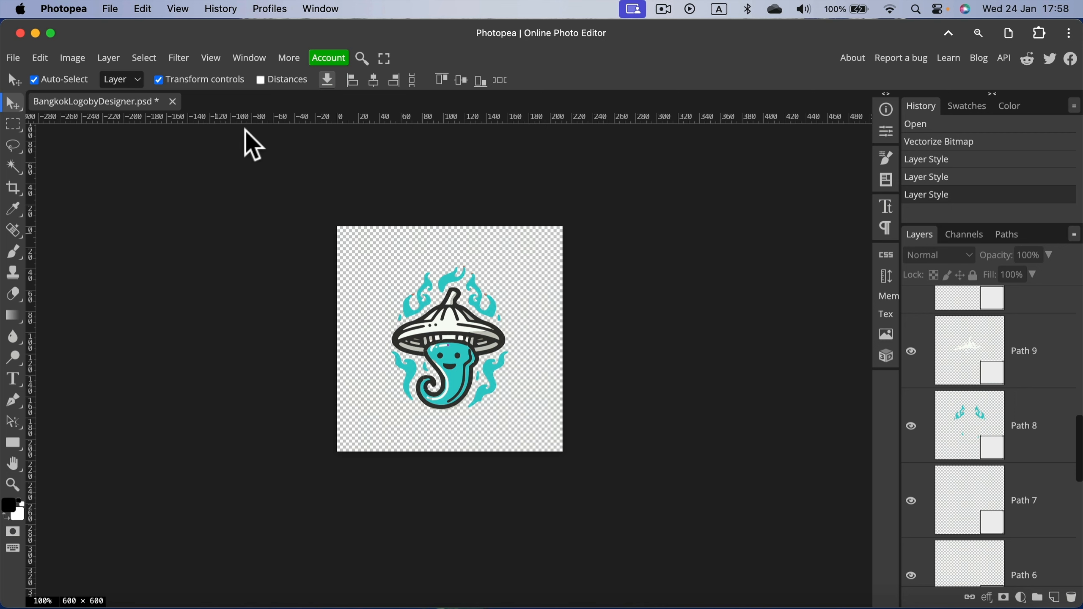
Set up an SVG export of the recolored logo at 1200 × 1200 px.
click(9, 59)
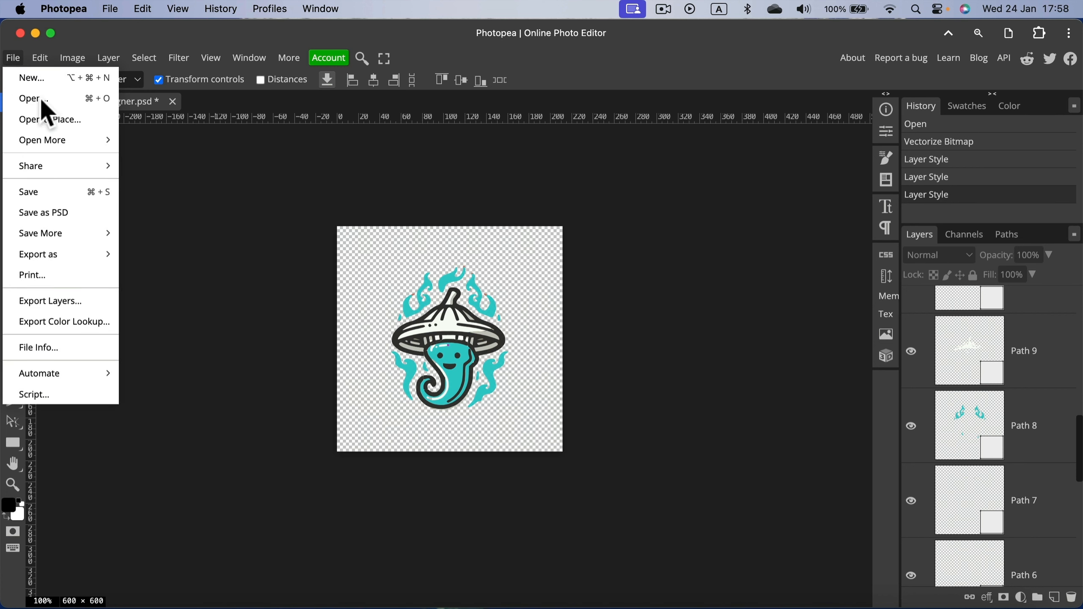
mouse_move(98, 260)
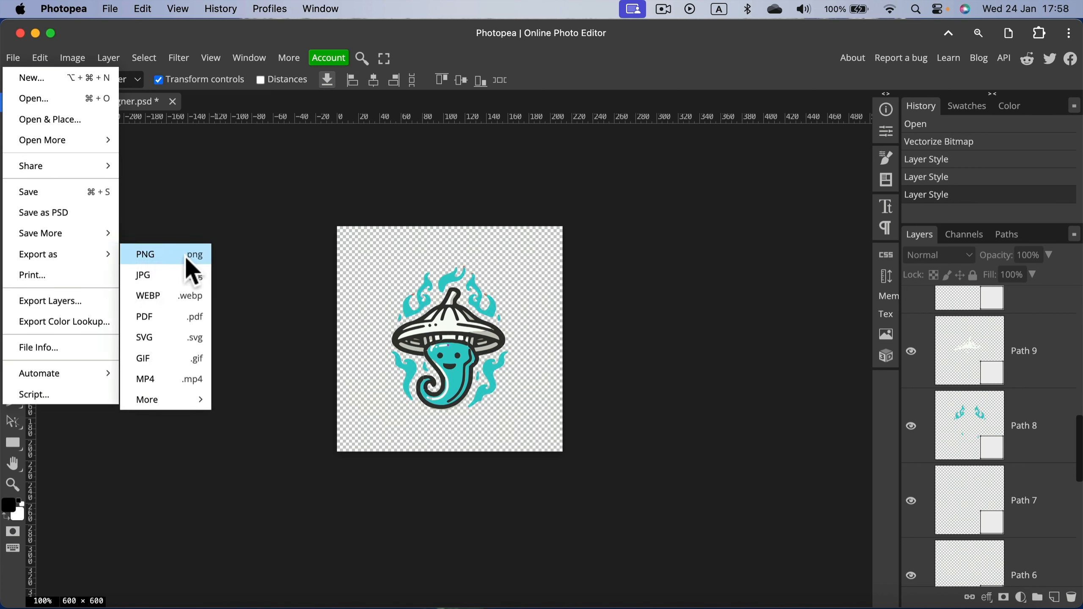
click(198, 340)
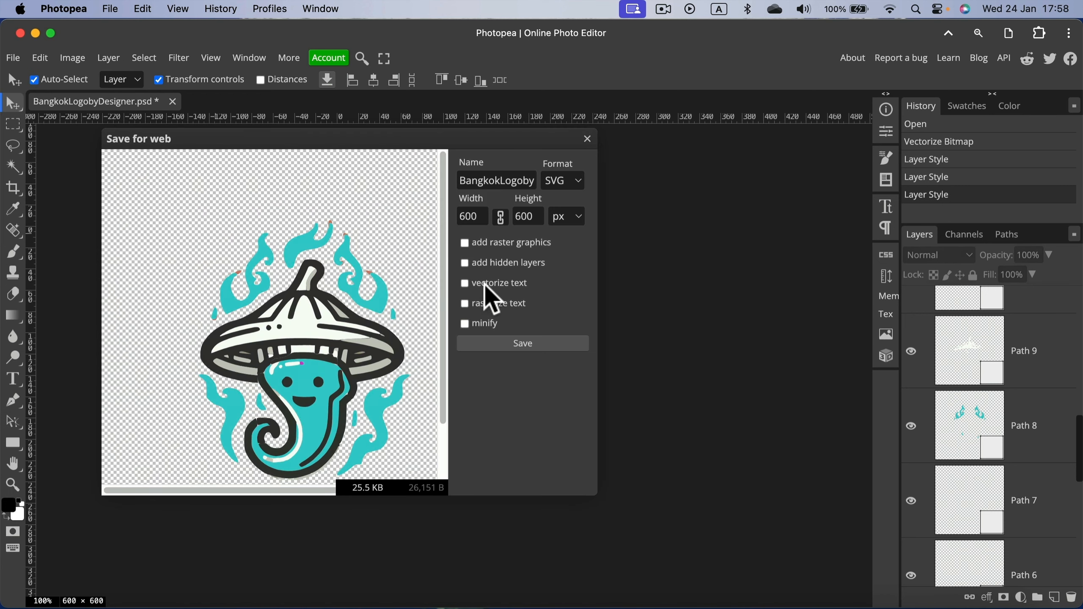
drag(484, 216, 436, 214)
text(1200)
click(531, 215)
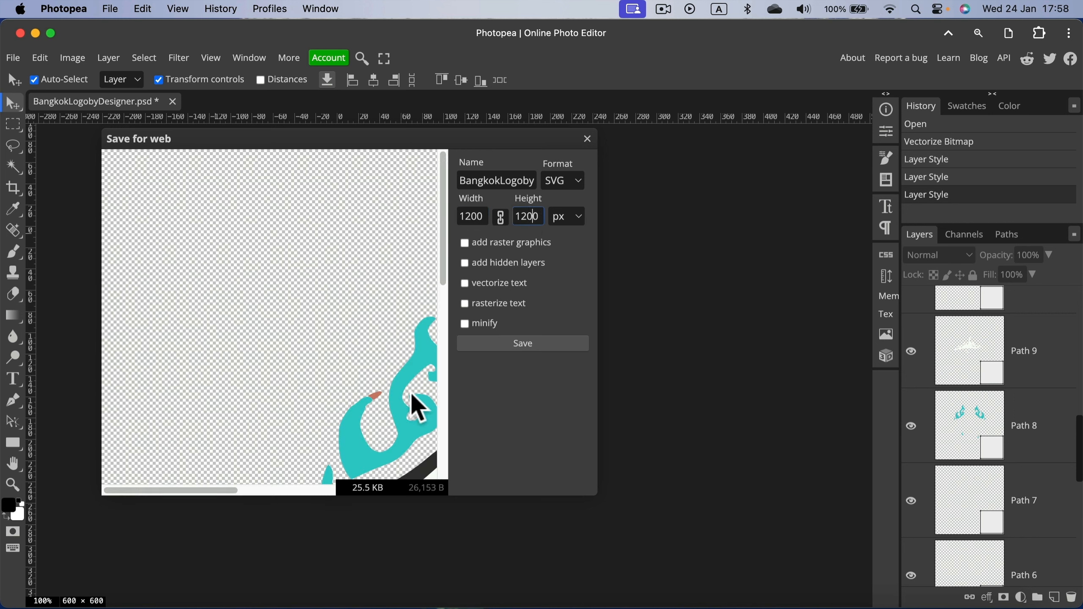
Inspect the enlarged hat and chili in the export preview and save the SVG file.
scroll(384, 426, down, 5)
drag(230, 491, 321, 487)
scroll(263, 333, down, 3)
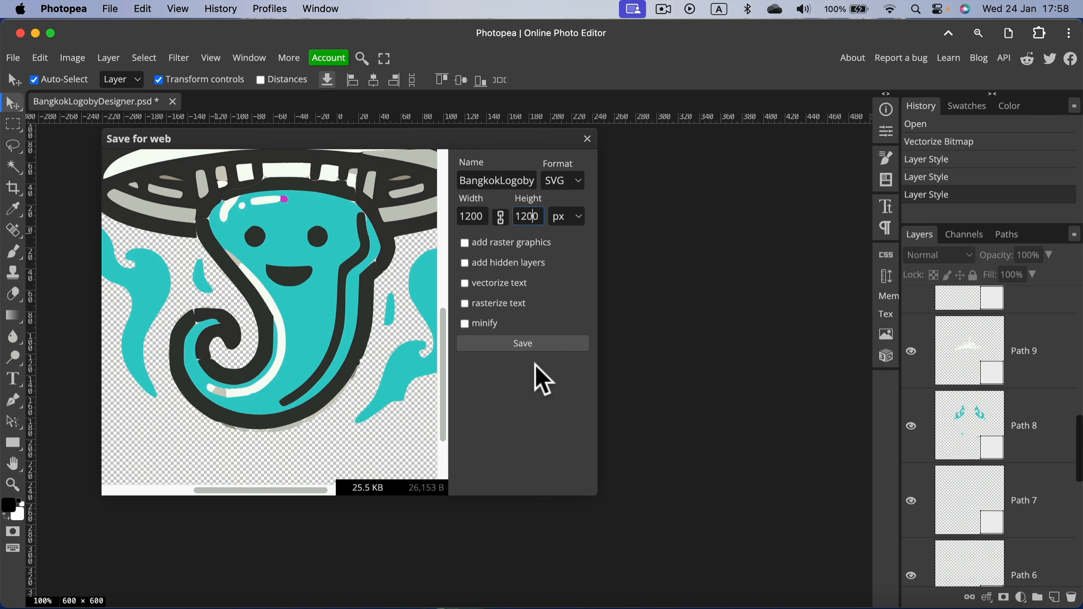
click(539, 343)
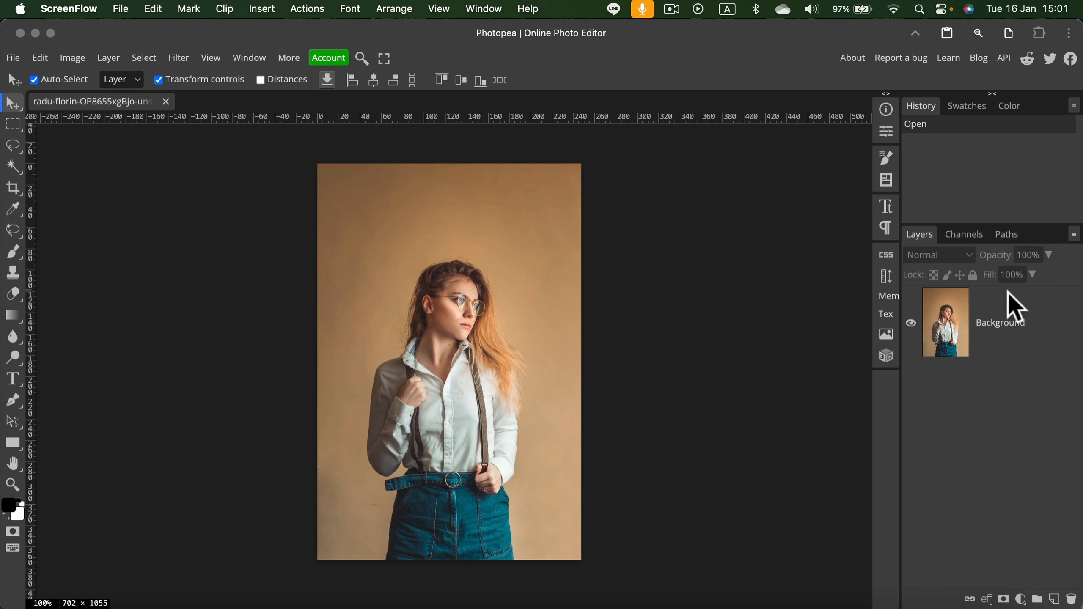
Duplicate the Background layer of the portrait photo.
click(992, 301)
click(993, 310)
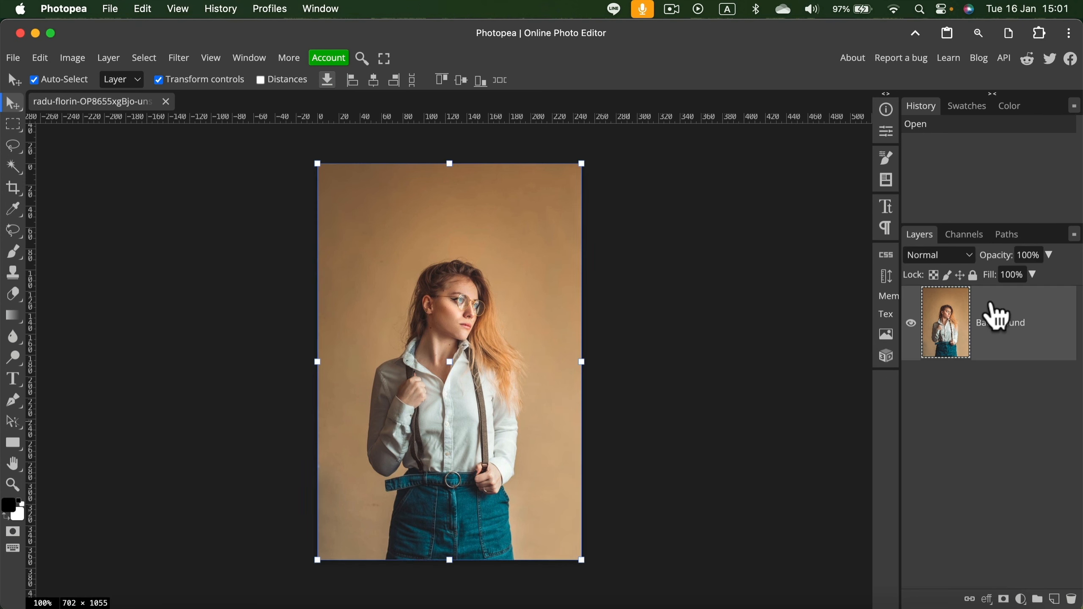
right_click(994, 312)
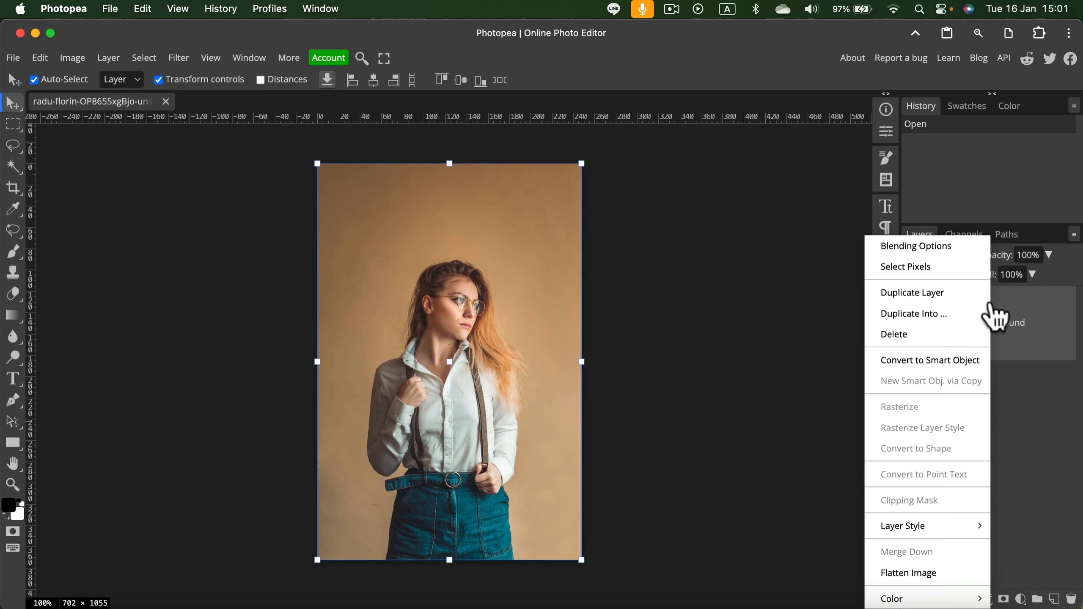
click(972, 294)
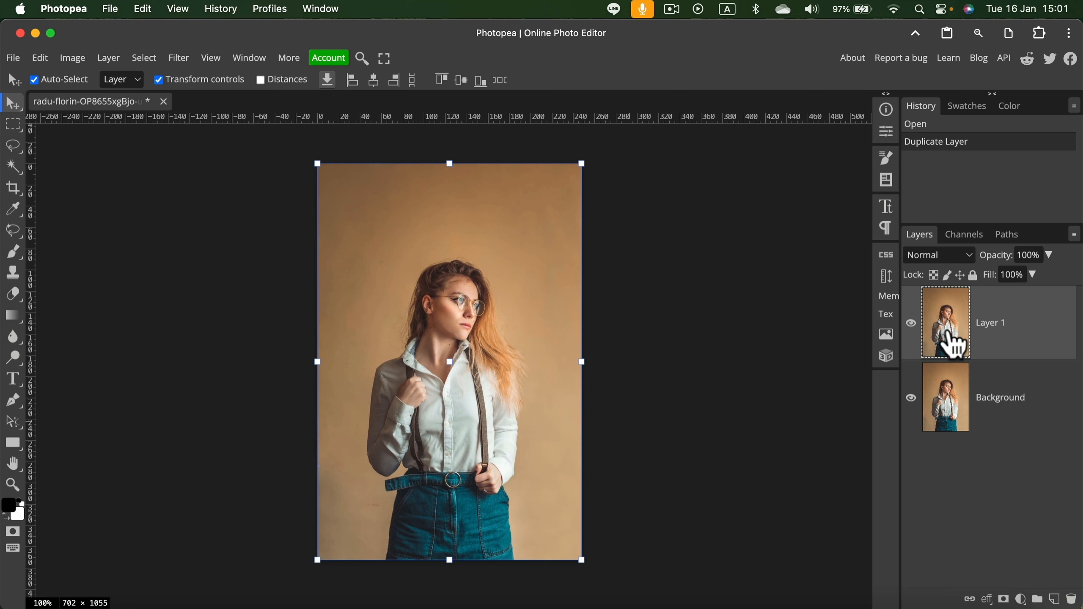
Remove the background from the duplicated portrait layer and hide the original Background layer.
click(155, 60)
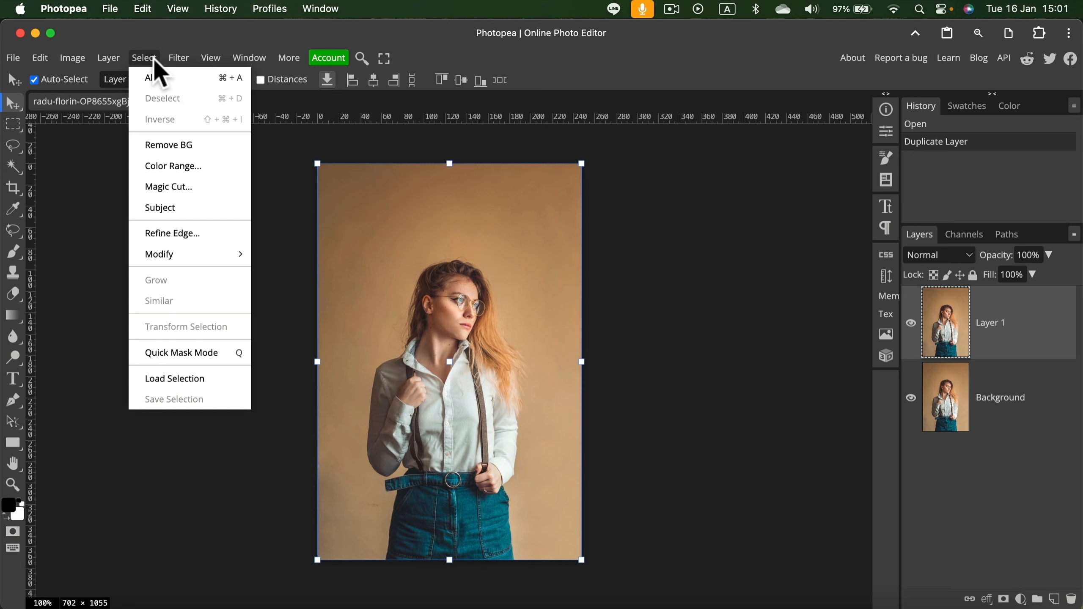
click(192, 141)
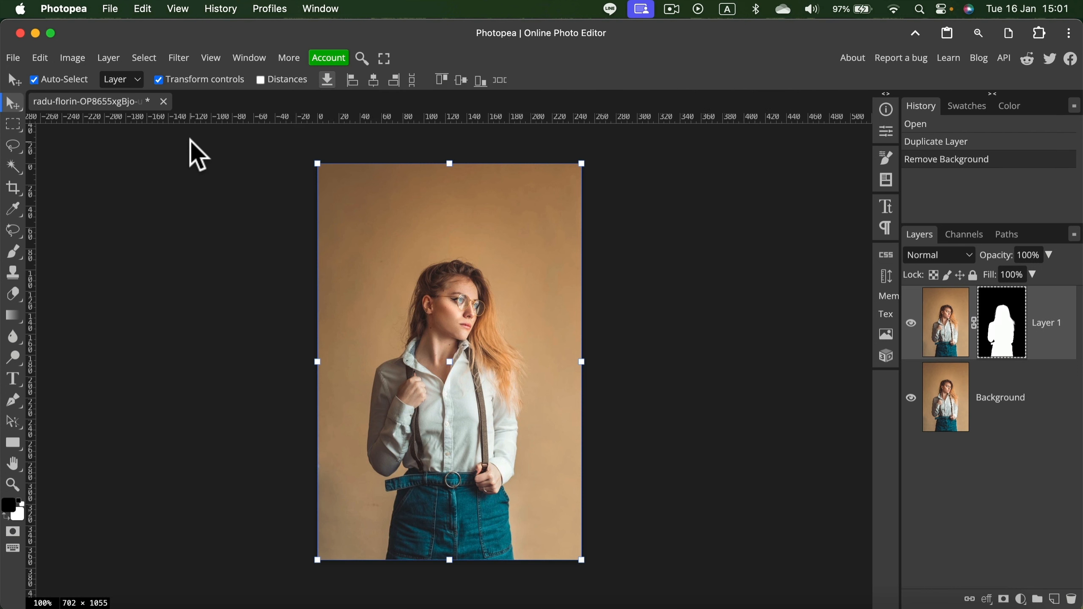
click(911, 398)
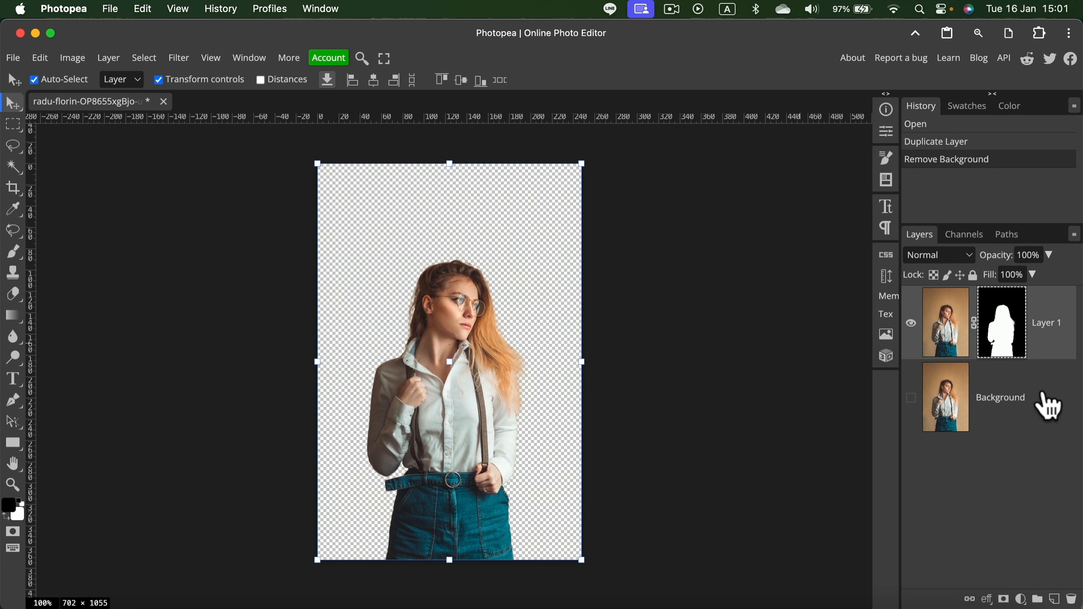
Add an empty layer beneath the cut-out woman and select the entire canvas.
click(1054, 600)
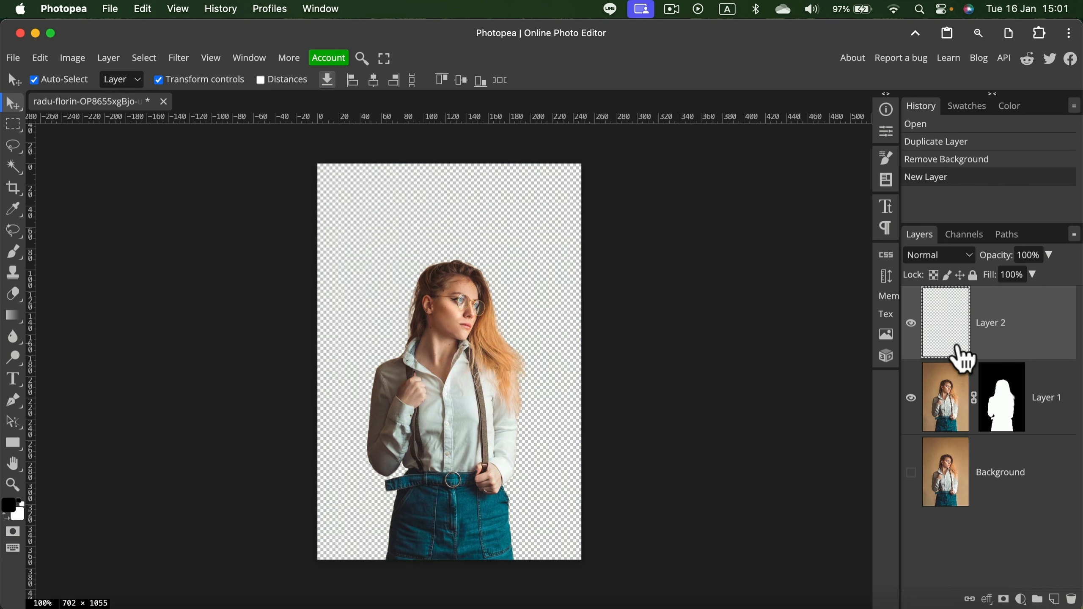
drag(1018, 331, 1015, 441)
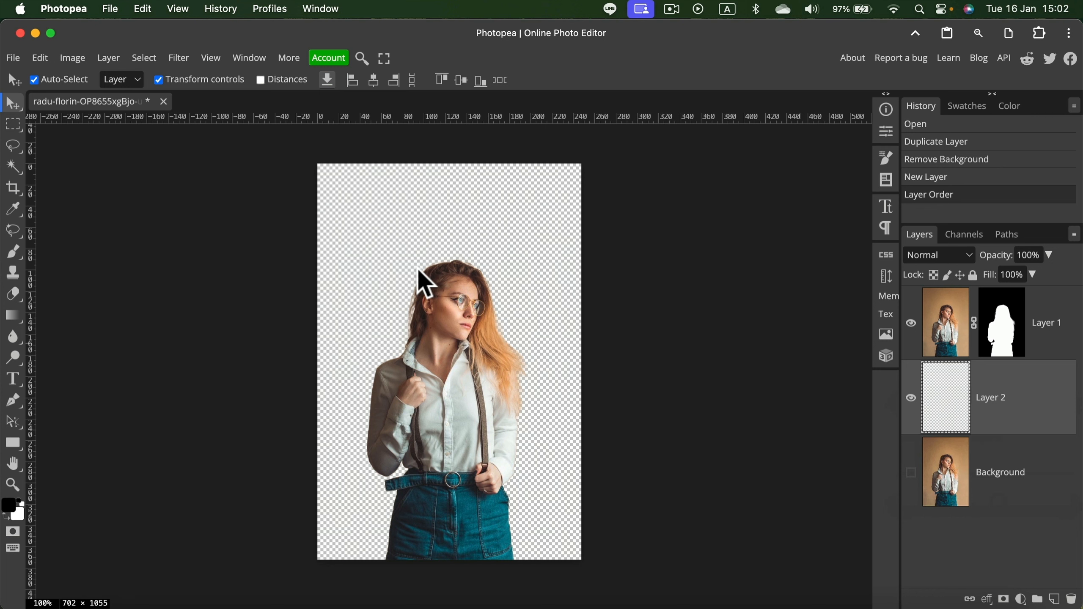
key(ctrl+a)
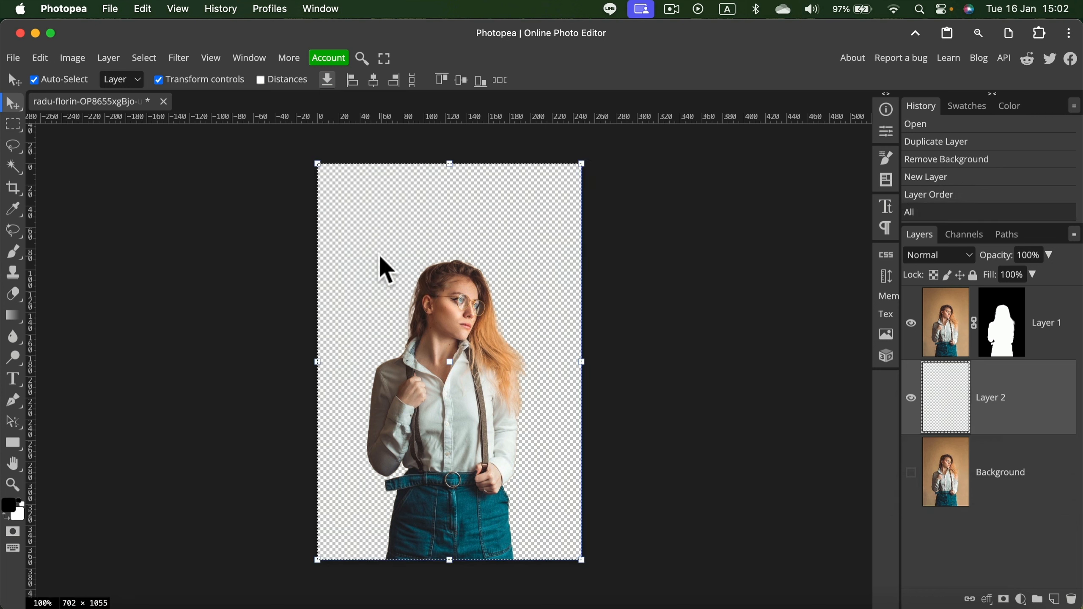
Fill the selected empty layer using Magic Replace with the new content "forest background", and generate a second variation.
right_click(17, 233)
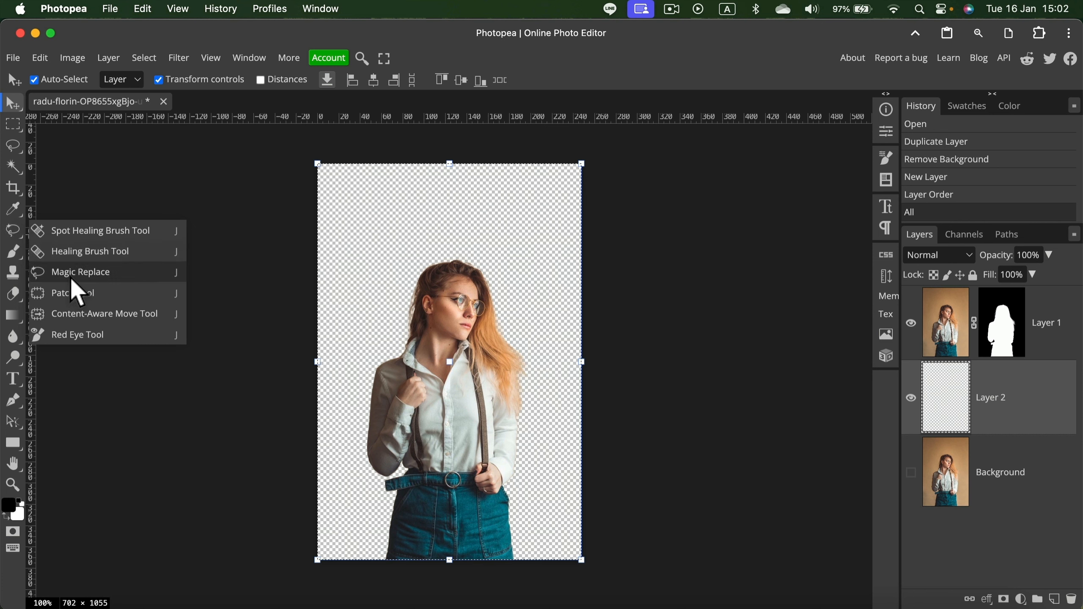
click(103, 232)
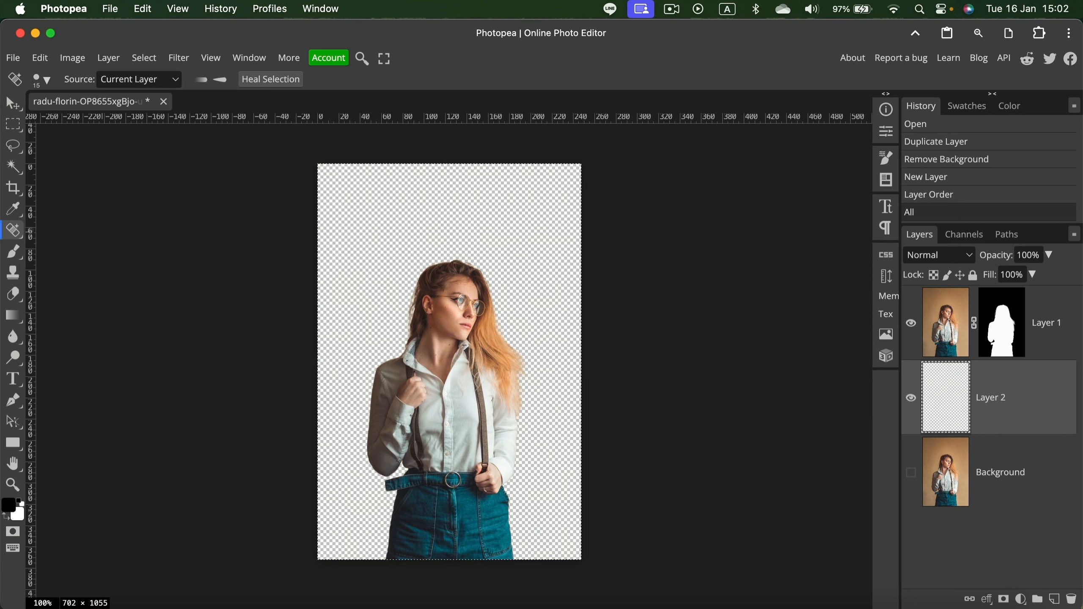
right_click(19, 233)
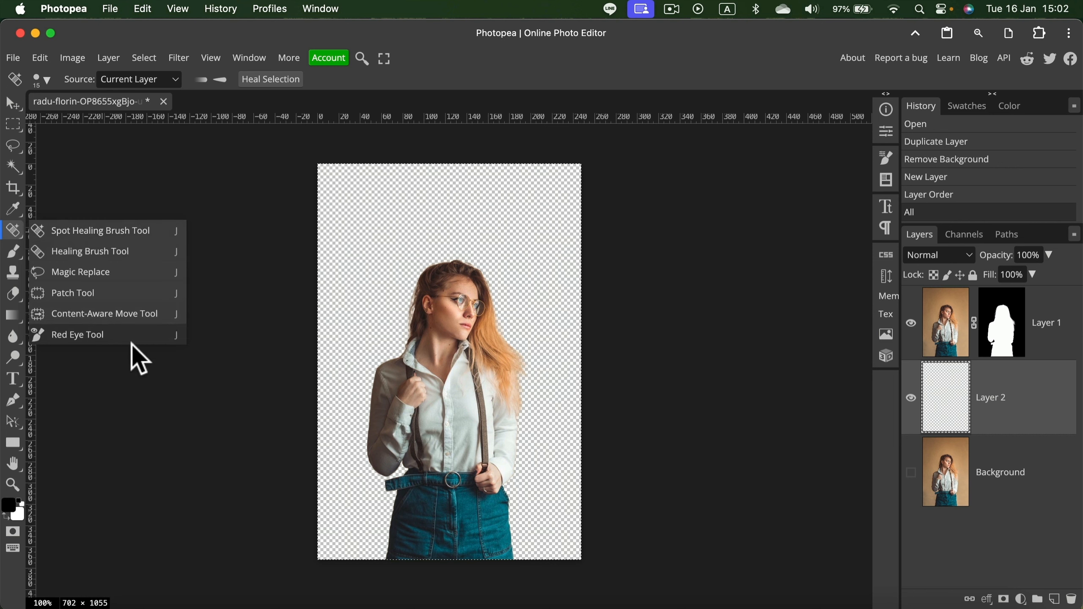
click(77, 277)
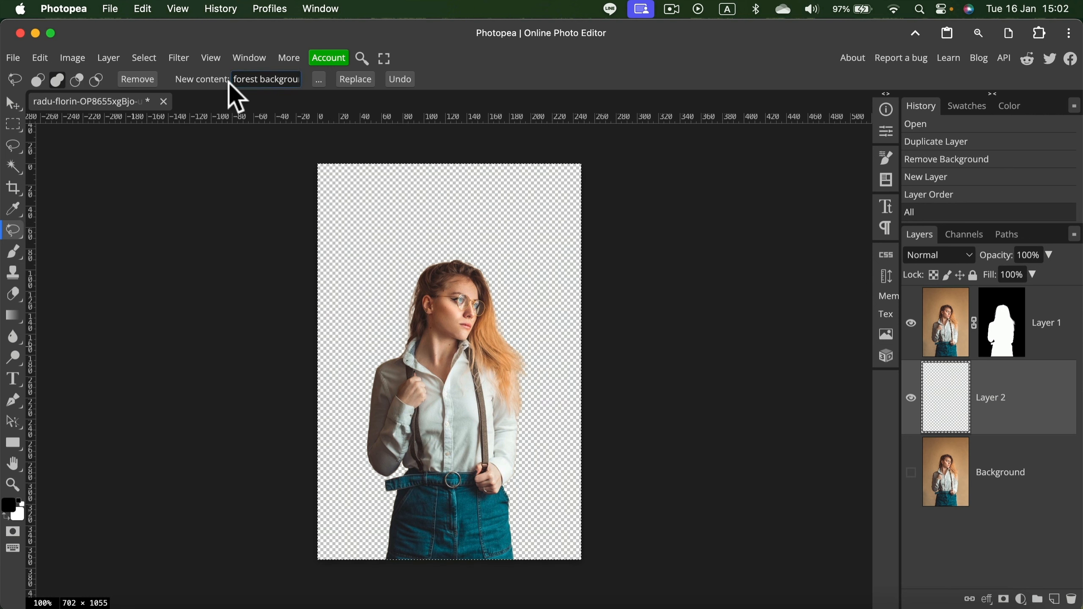
drag(234, 80, 204, 79)
click(361, 81)
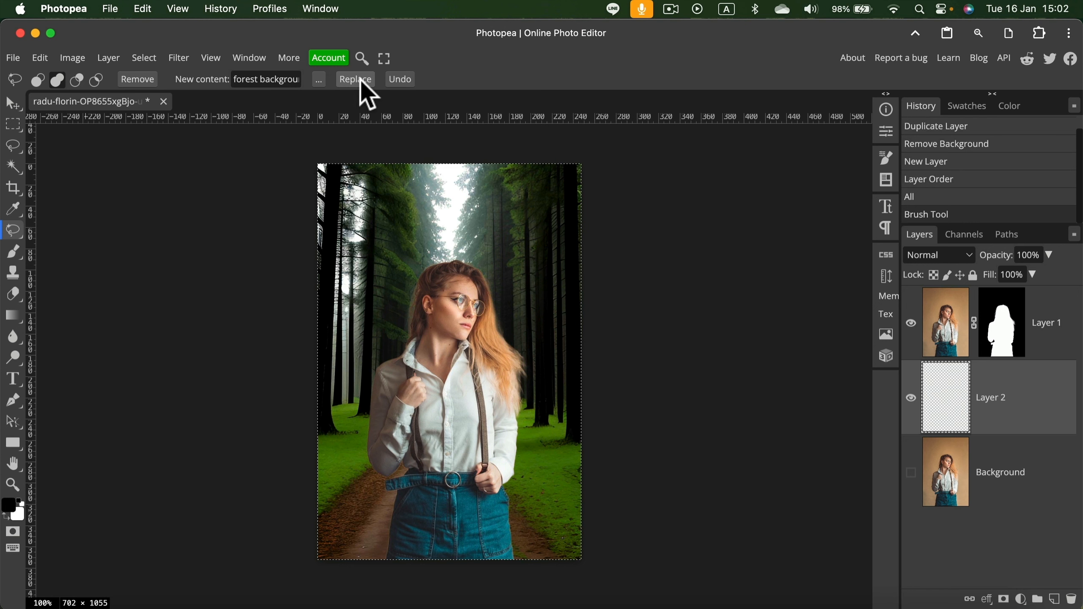
click(360, 79)
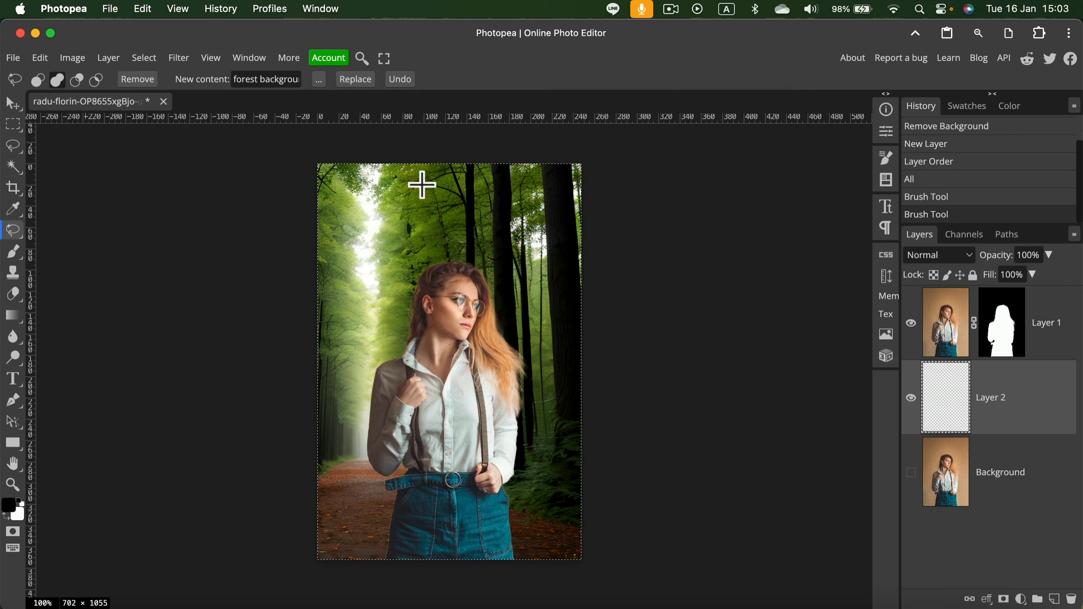
Duplicate the forest layer, Layer 2, and move the copy above the cut-out woman.
click(12, 103)
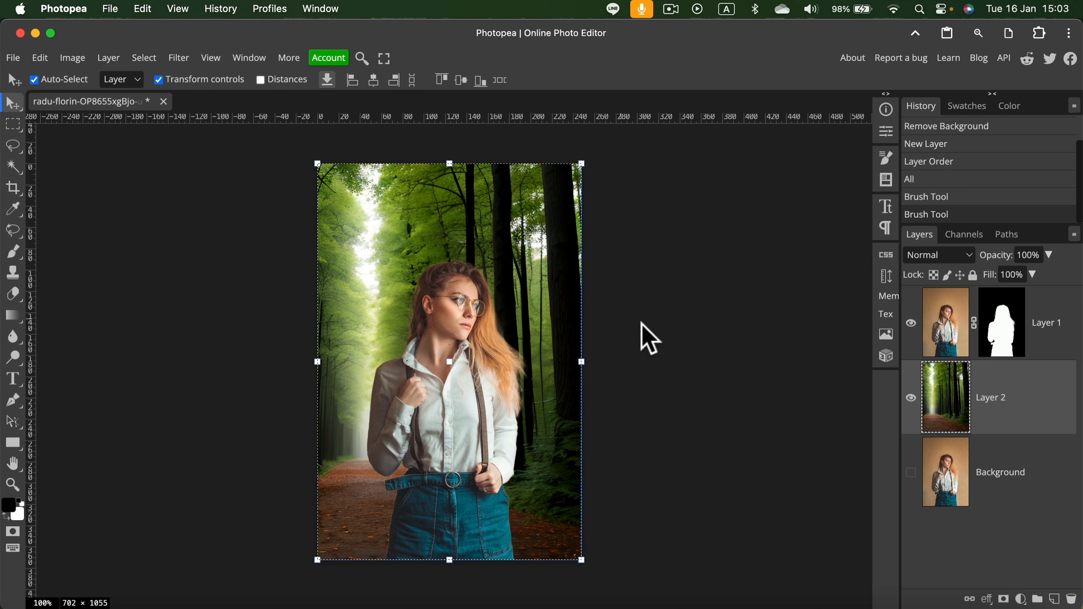
click(768, 391)
click(1035, 406)
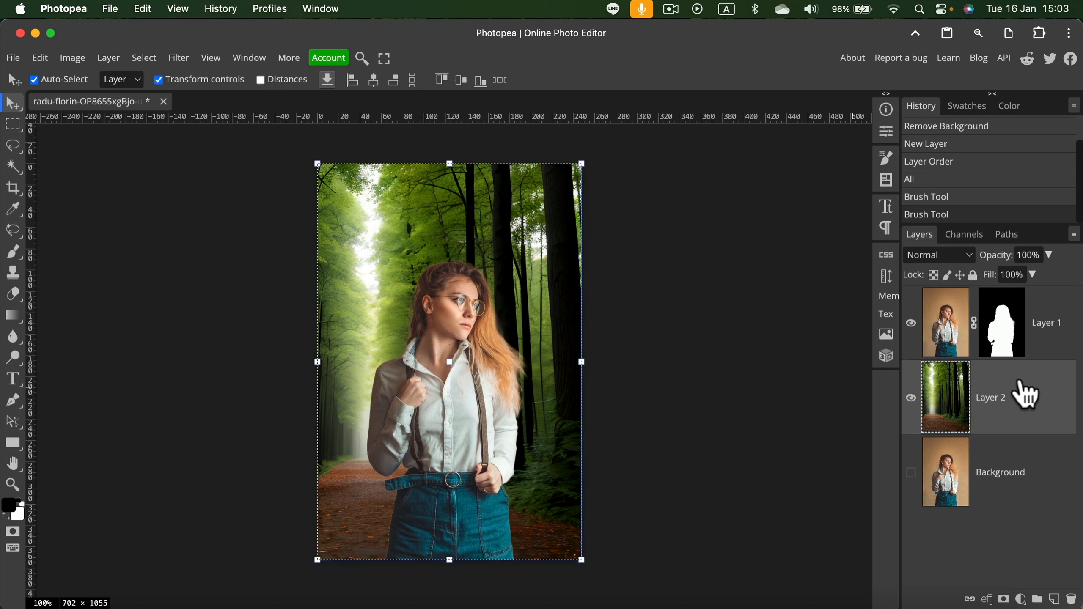
right_click(1015, 389)
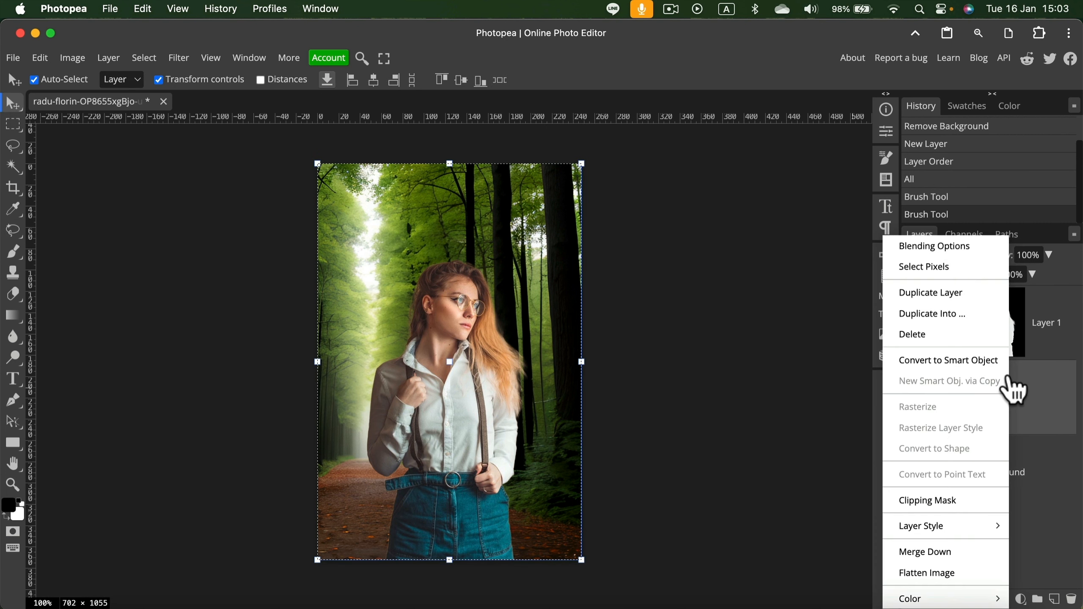
click(955, 293)
drag(1035, 412, 1027, 286)
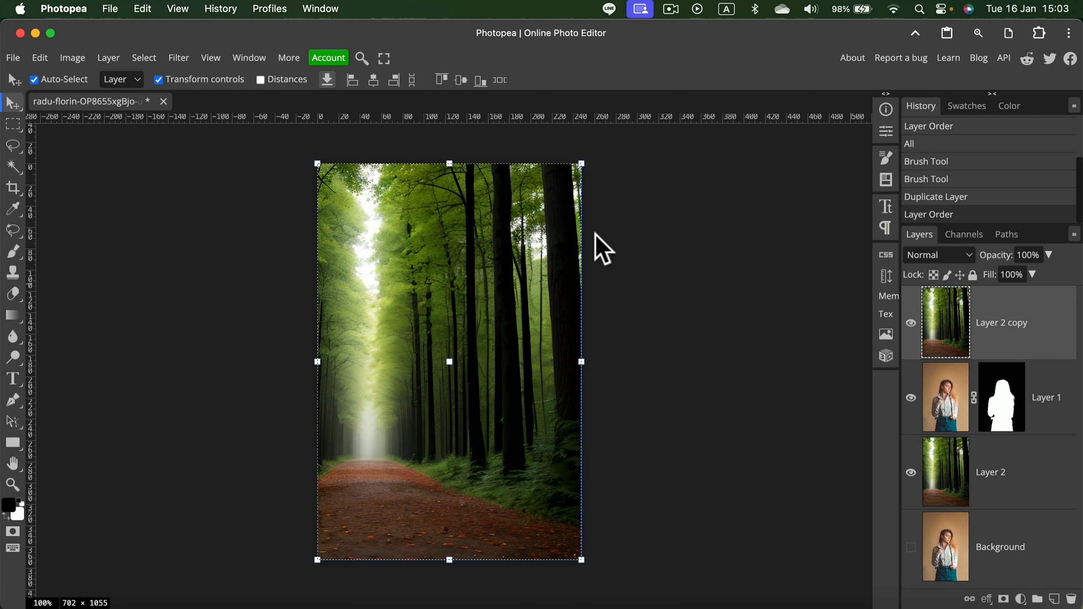
Apply a Gaussian Blur with a radius of about 9 px to the Layer 2 copy forest layer.
click(176, 59)
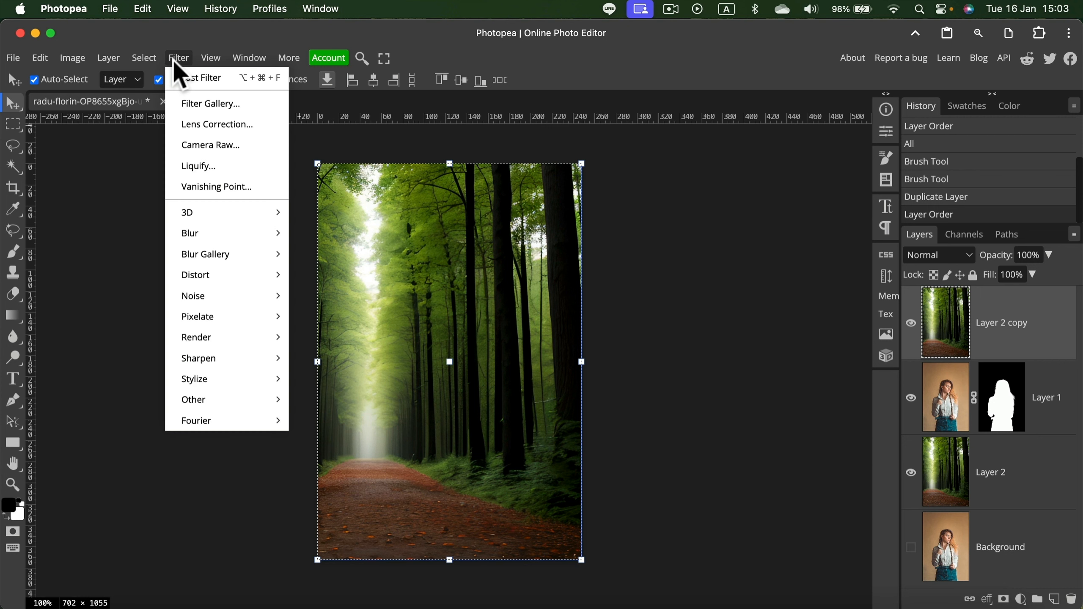
mouse_move(232, 235)
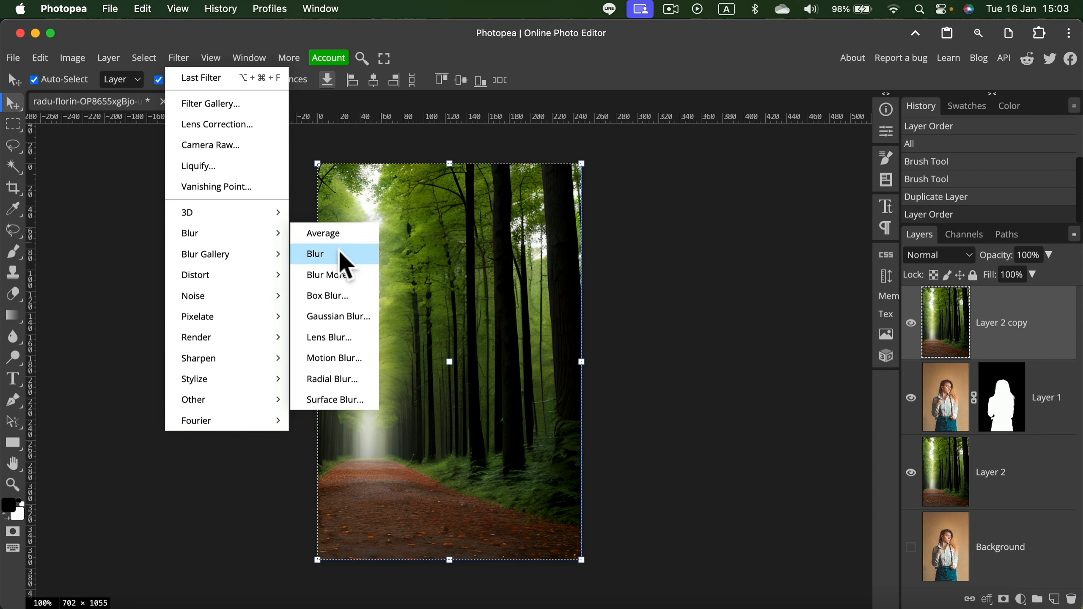
click(336, 316)
mouse_move(176, 200)
mouse_down()
mouse_move(140, 201)
mouse_move(178, 206)
mouse_move(165, 205)
mouse_up()
drag(278, 186, 368, 199)
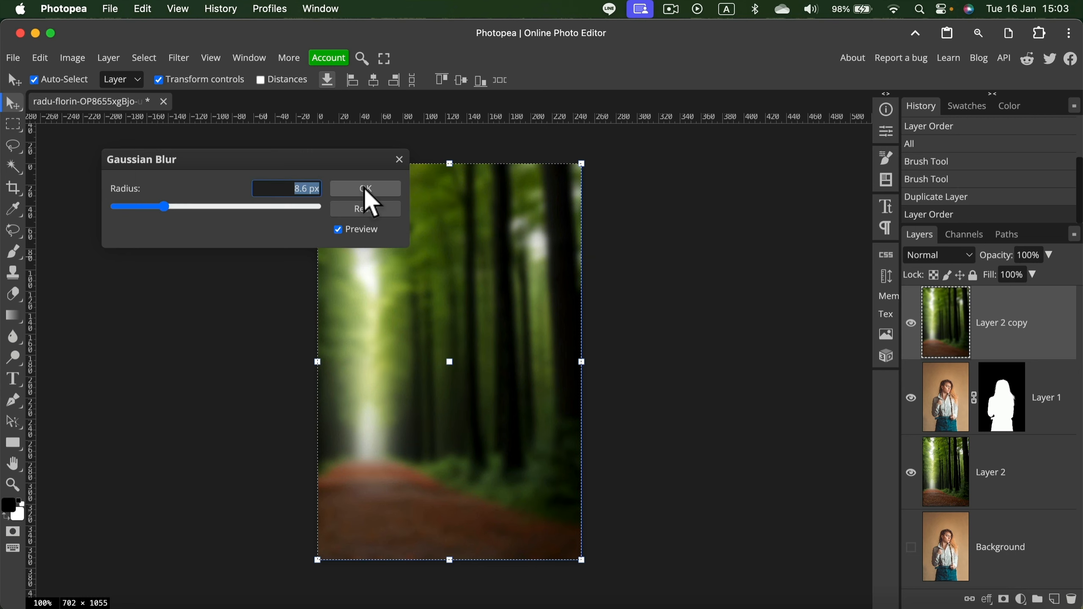
text(9)
click(397, 188)
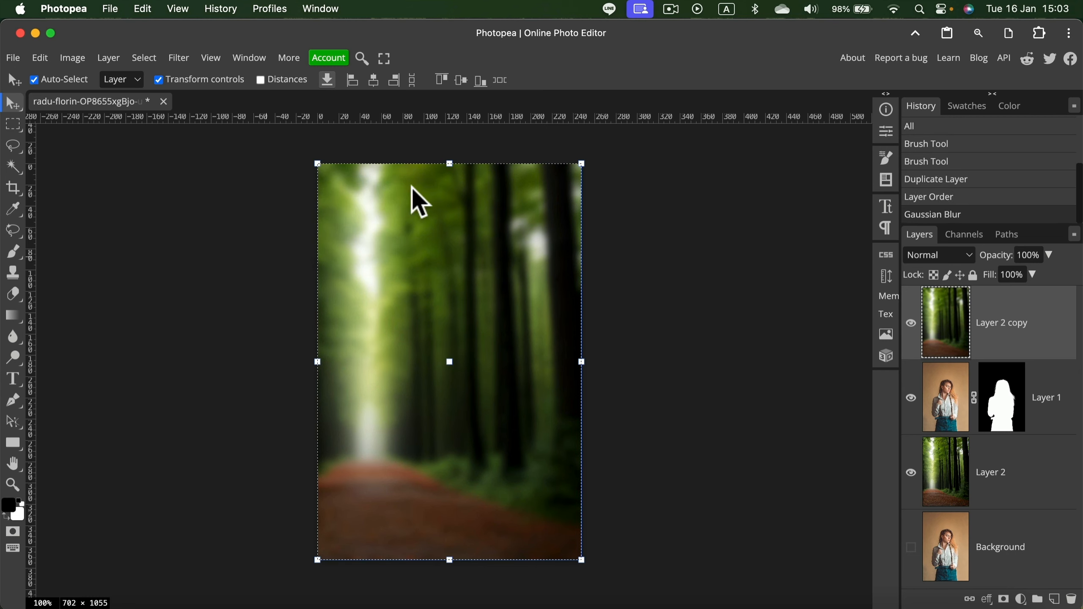
Set the blurred Layer 2 copy to the Hue blend mode and reduce its opacity to 15%.
click(967, 255)
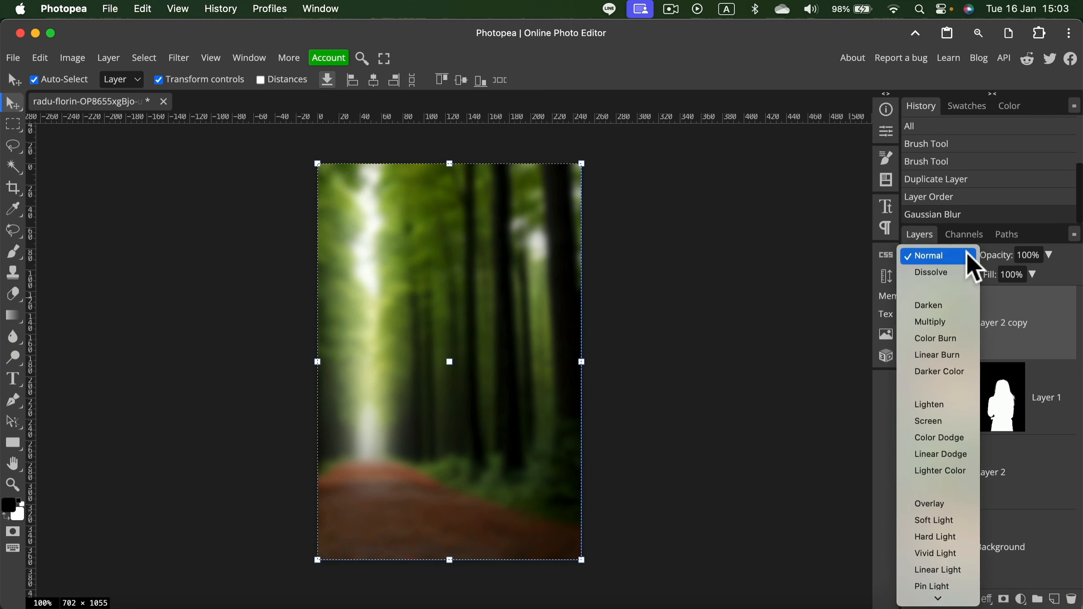
scroll(968, 423, down, 5)
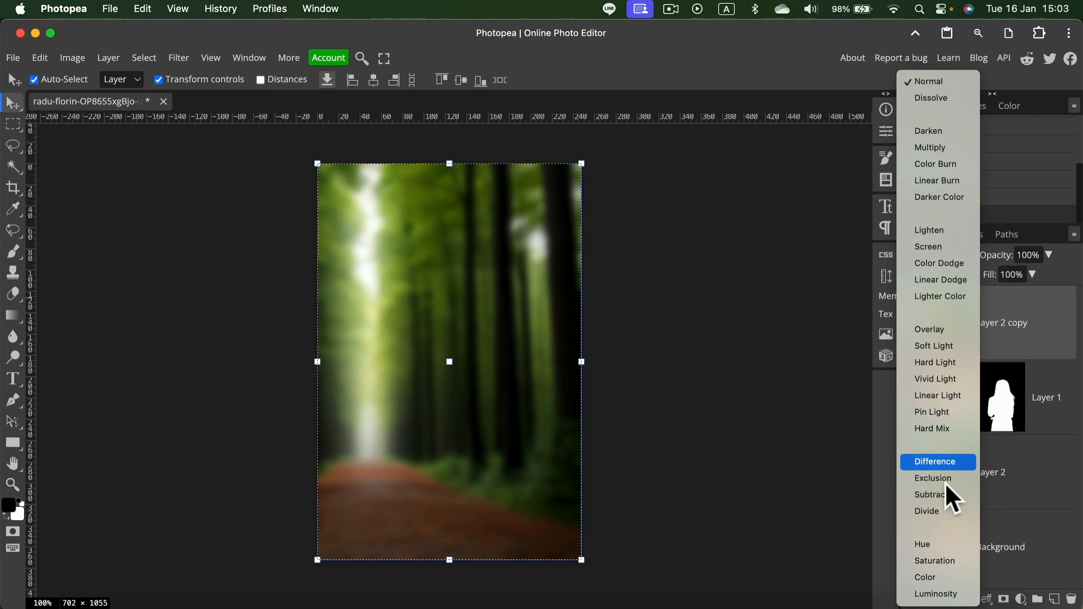
click(921, 548)
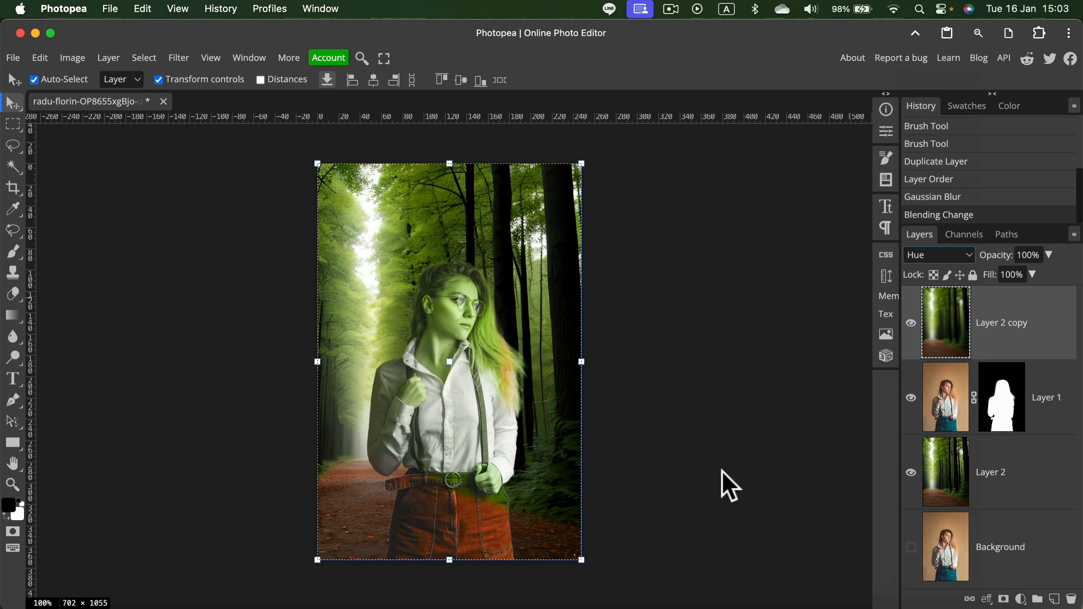
click(1033, 275)
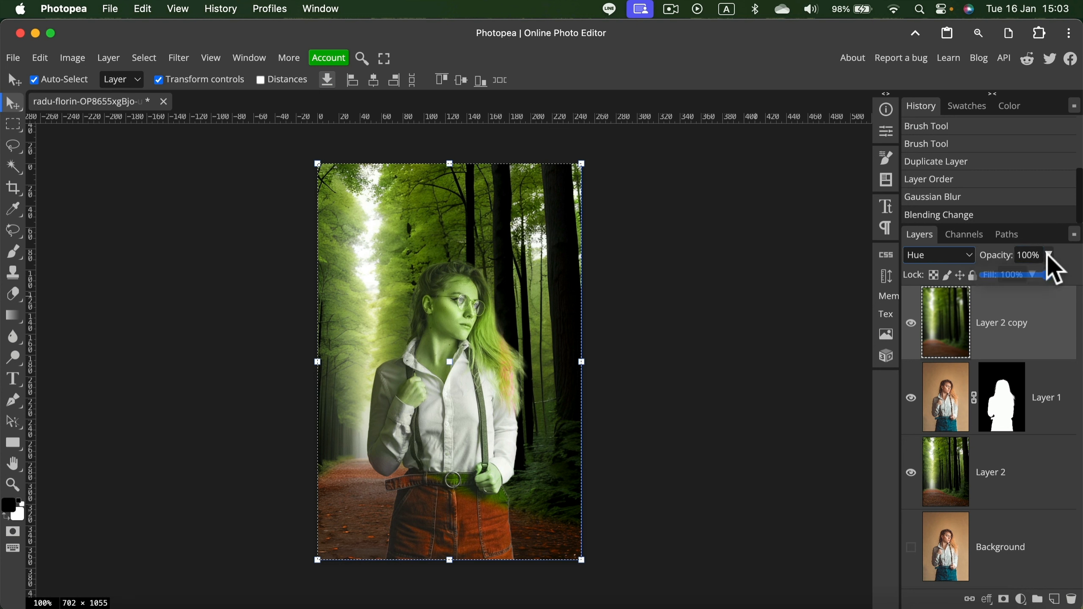
drag(980, 276, 994, 278)
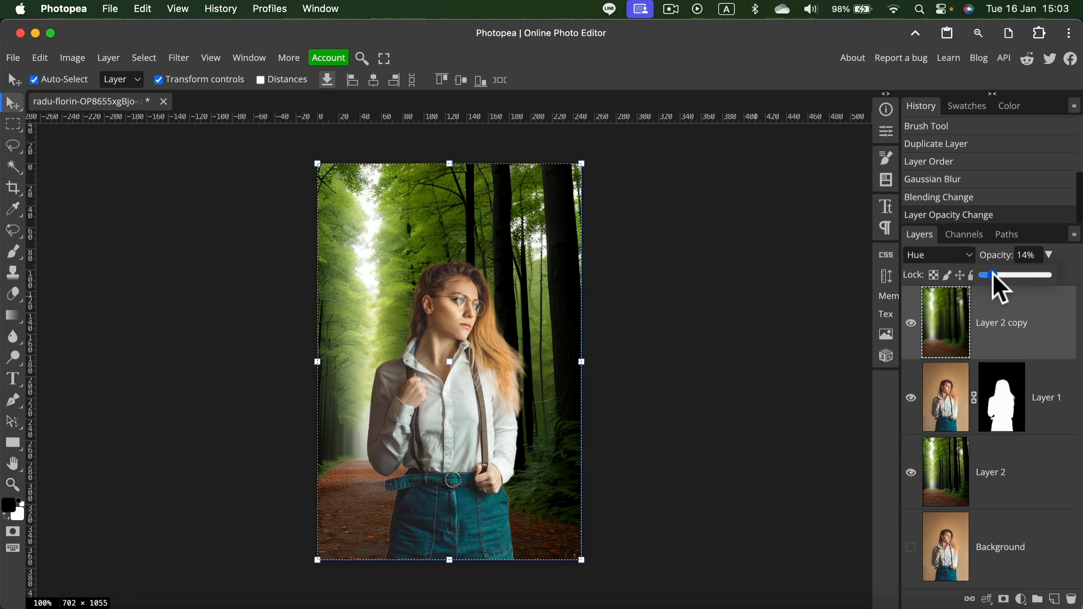
Toggle the visibility of Layer 2 copy to compare the woman with and without the forest color tint.
click(912, 323)
click(912, 323)
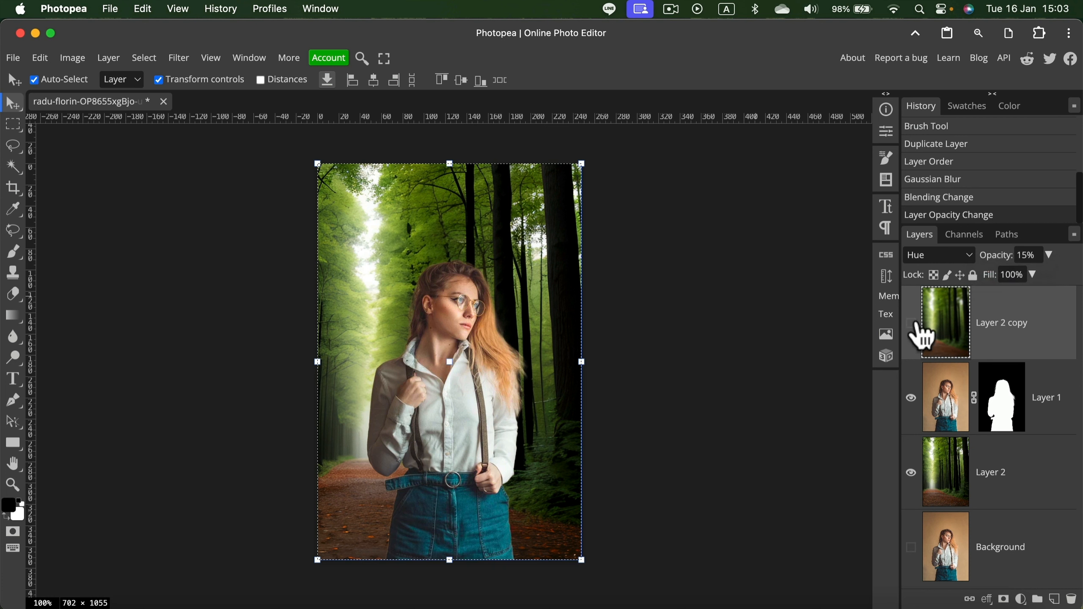
click(913, 322)
click(913, 323)
click(912, 324)
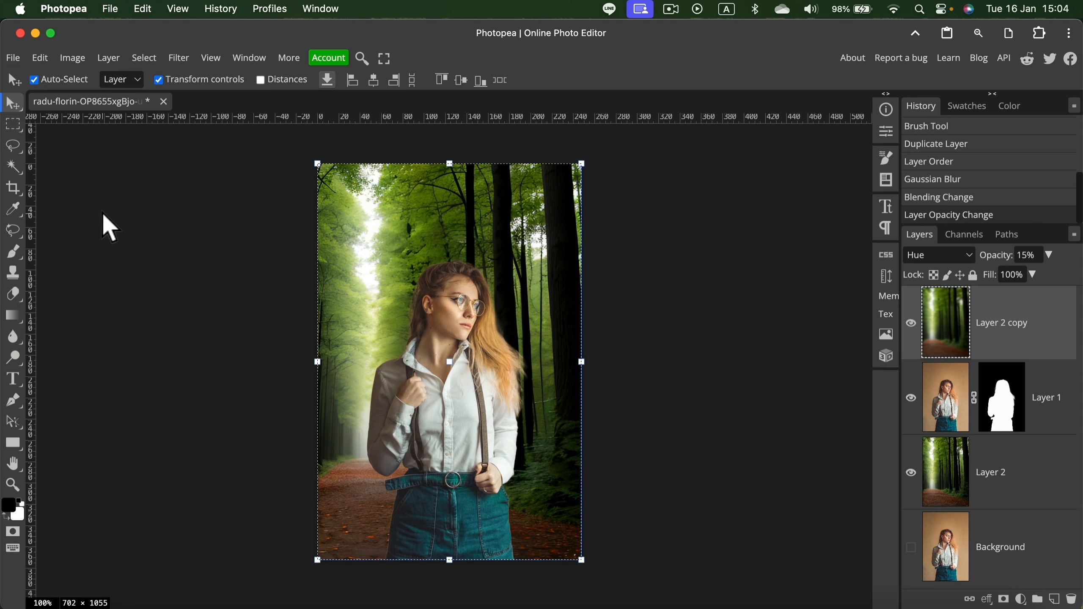
click(109, 228)
Hide all composite layers to view the original Background, then reveal Layer 2, Layer 1 and Layer 2 copy one by one.
click(1039, 485)
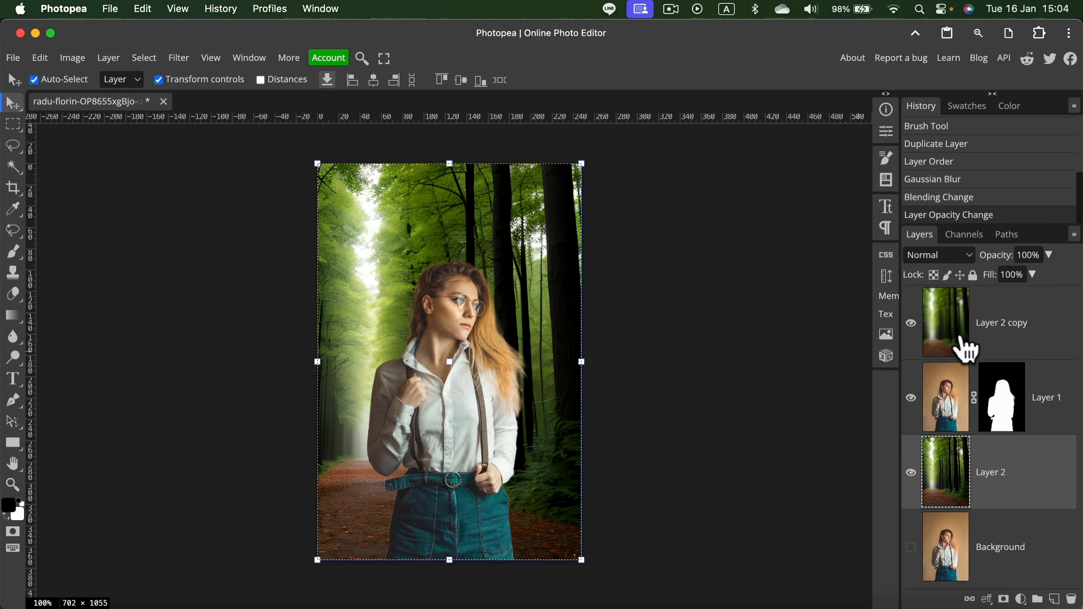
click(911, 323)
click(911, 398)
click(911, 473)
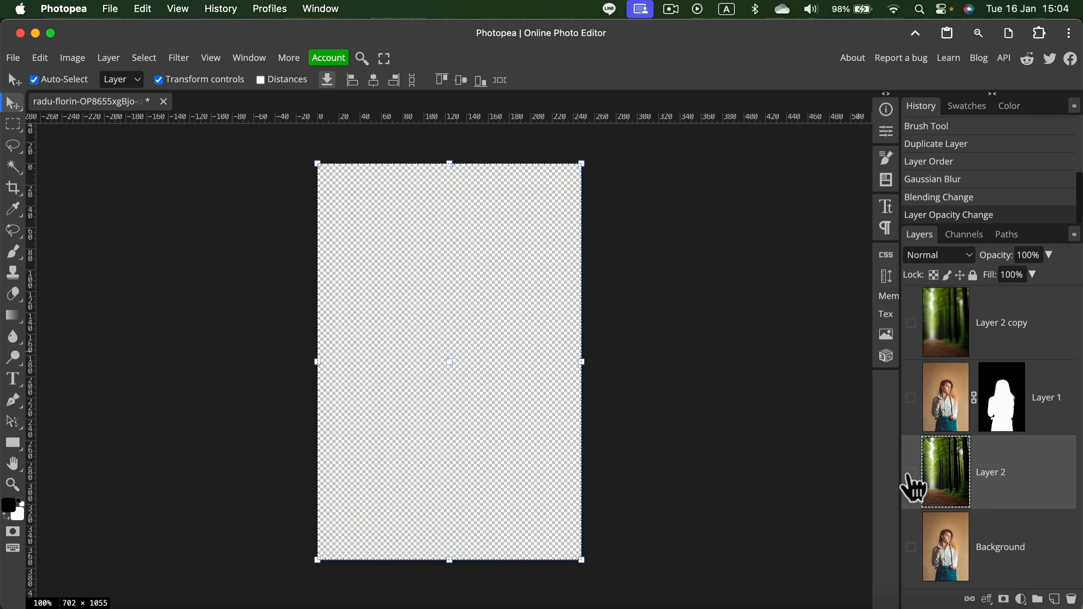
click(912, 548)
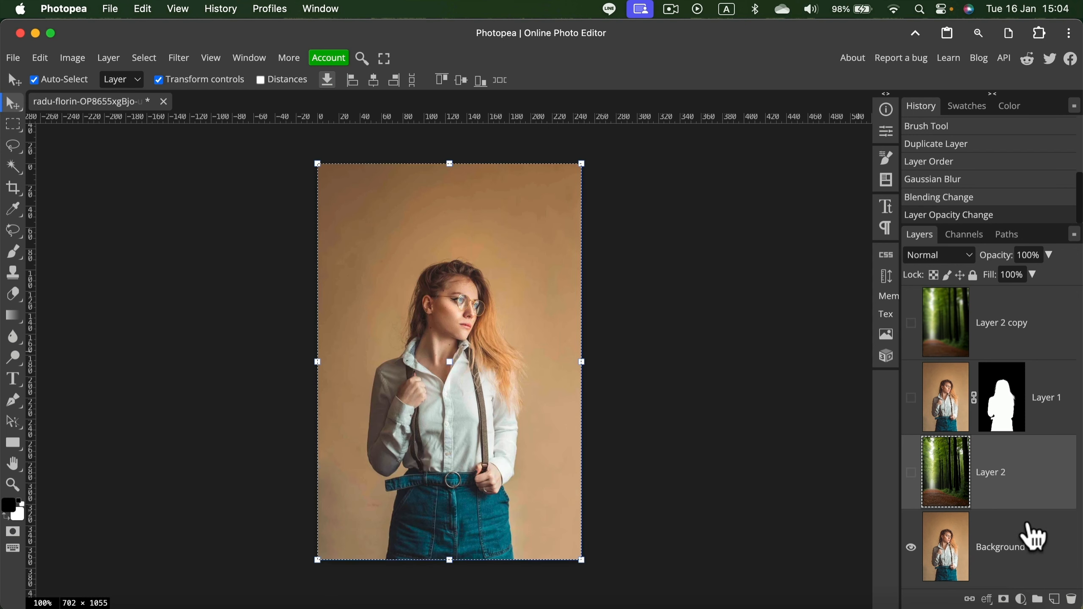
click(911, 472)
click(911, 397)
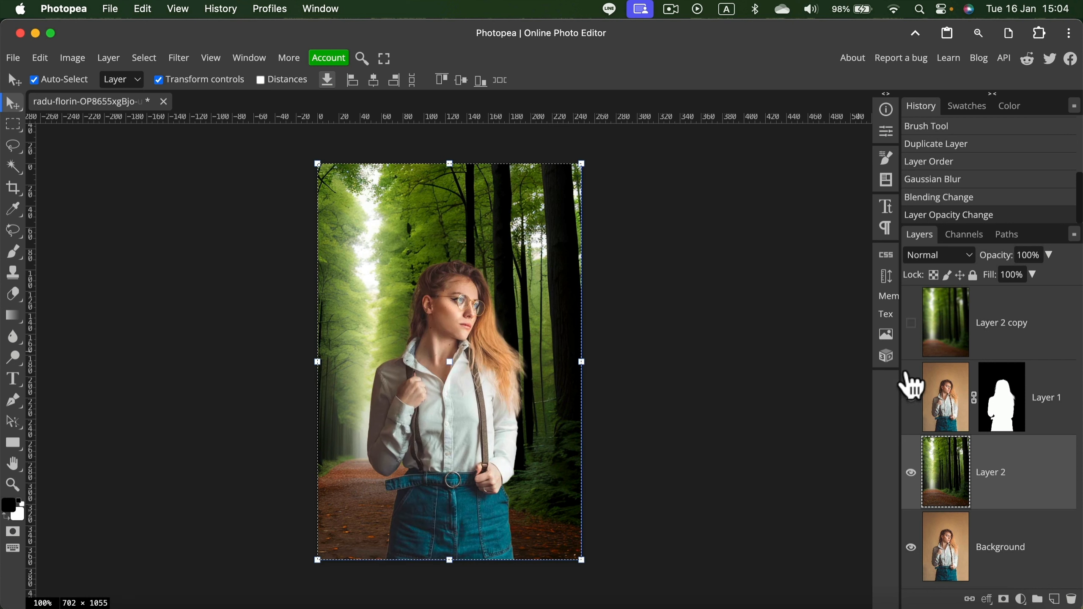
click(911, 323)
click(1032, 324)
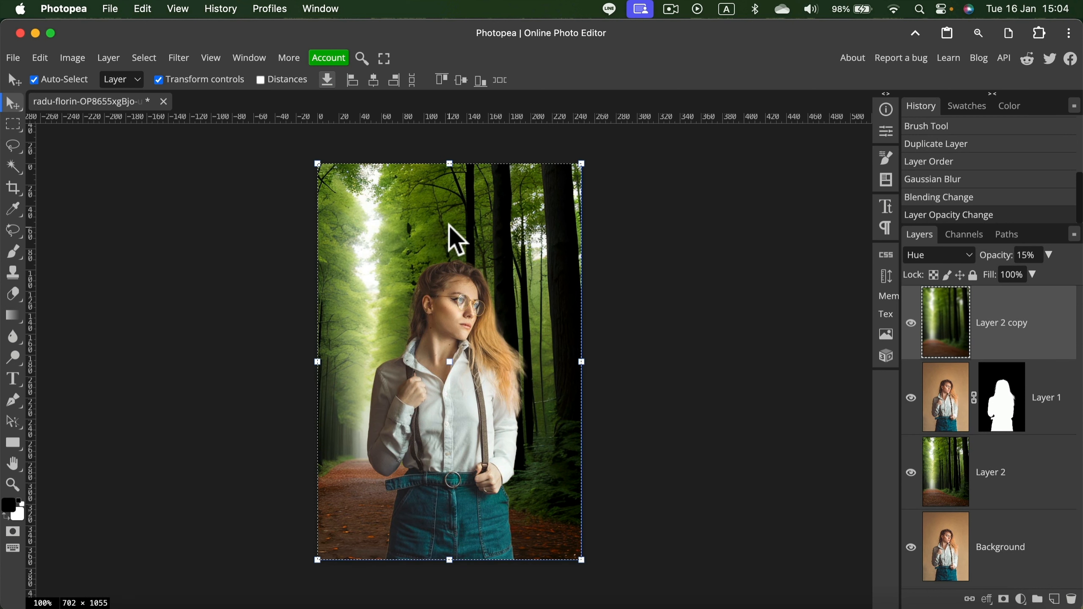
Export the forest portrait composite as a PNG at 702 × 1055 px.
click(17, 51)
mouse_move(59, 249)
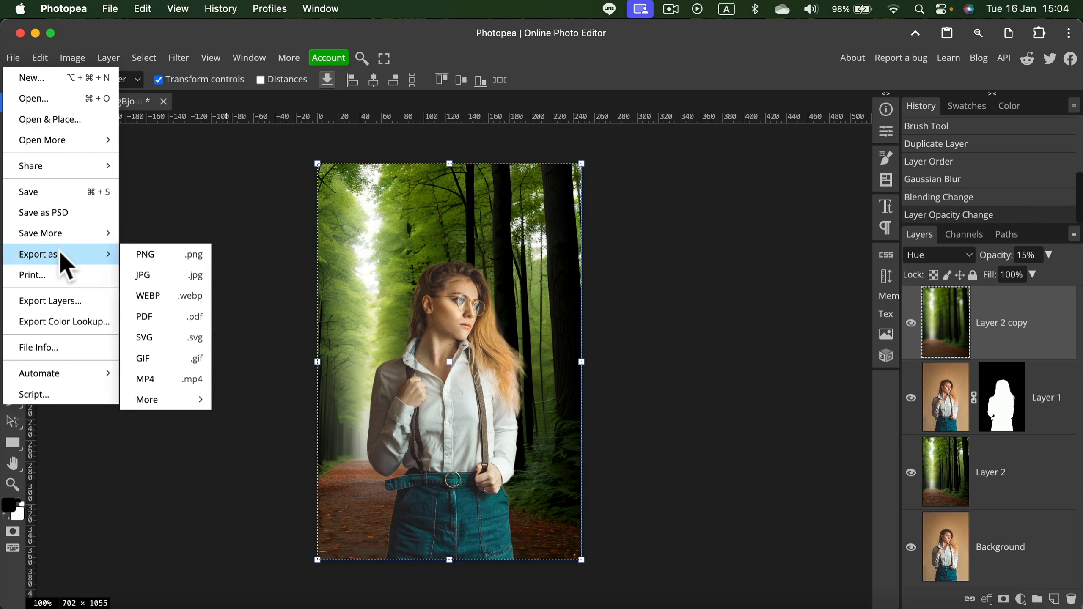
click(169, 261)
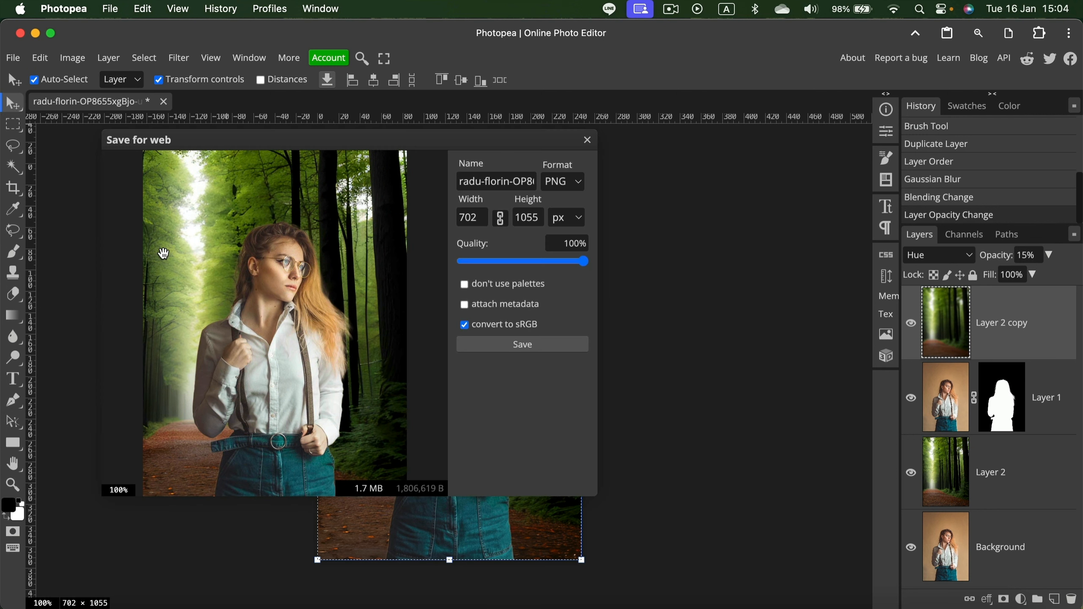
click(527, 349)
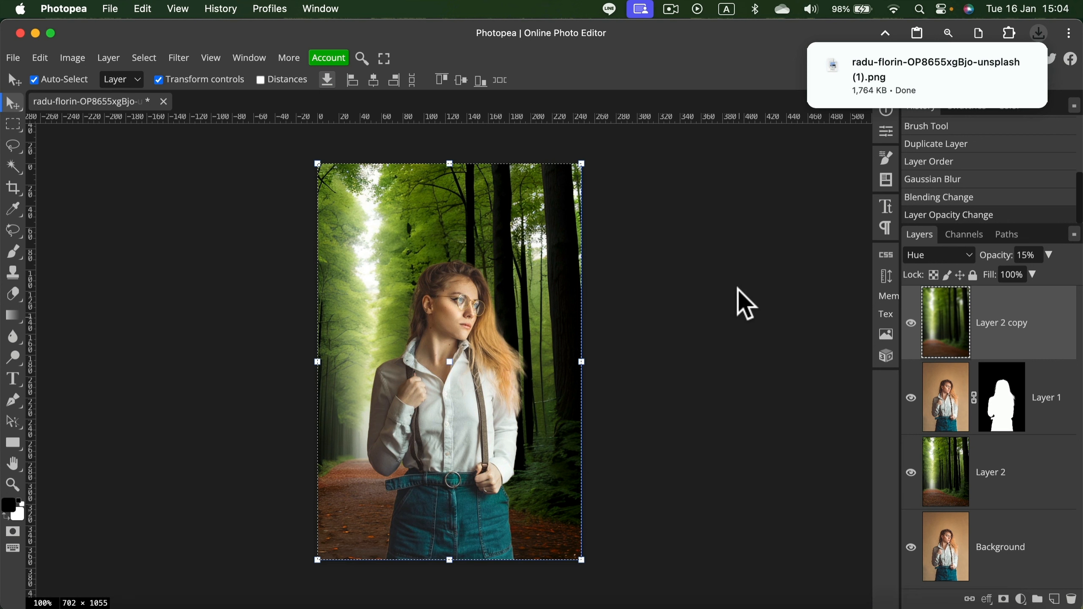
mouse_move(888, 90)
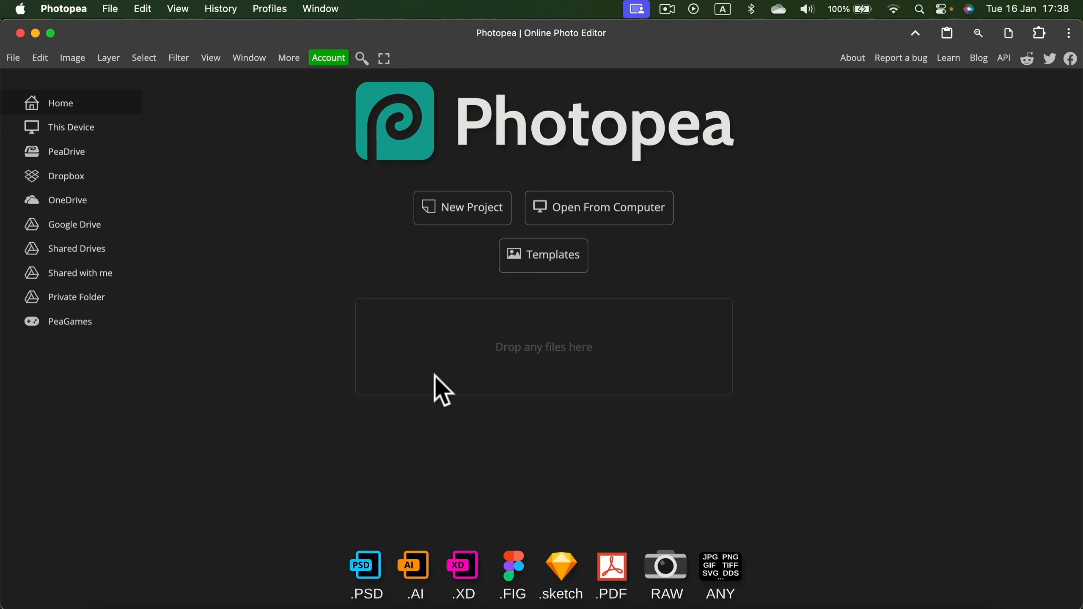
Open the photo of the long-haired woman against a pink wall and check its layers.
drag(435, 375, 551, 339)
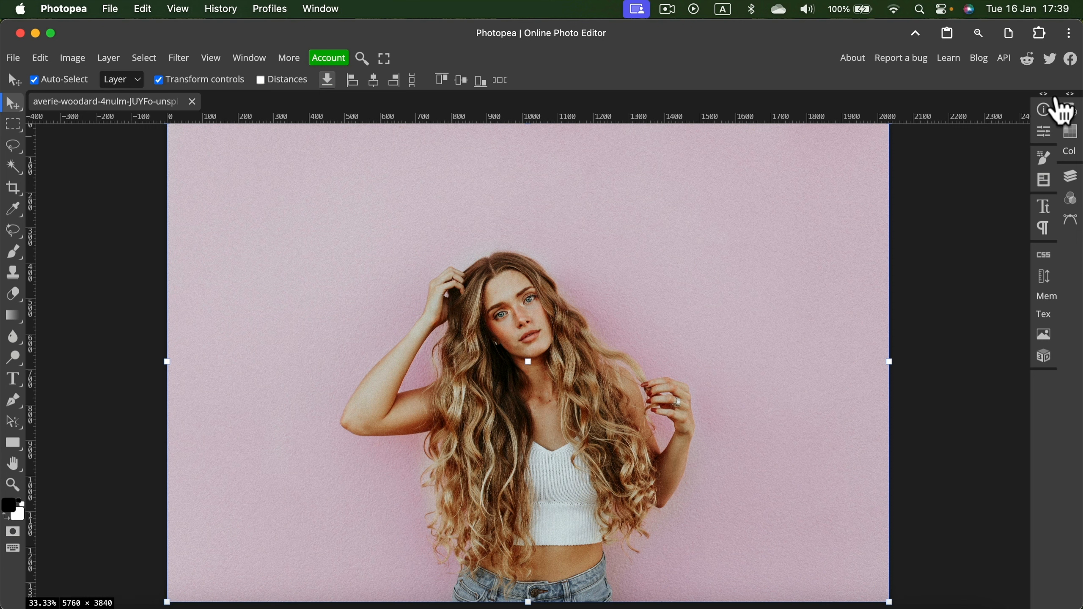
click(1069, 176)
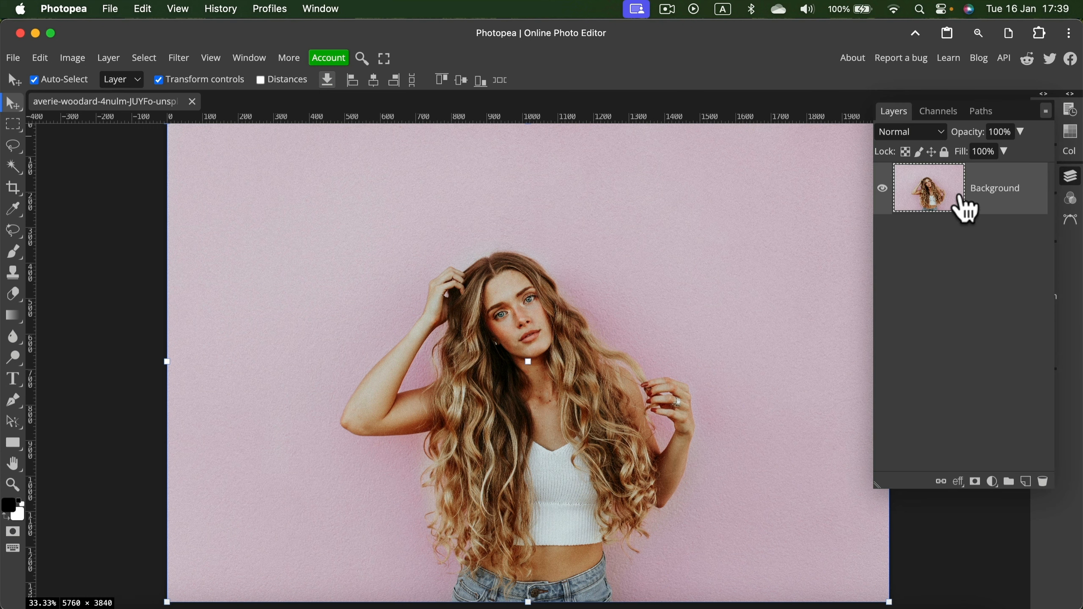
click(1071, 179)
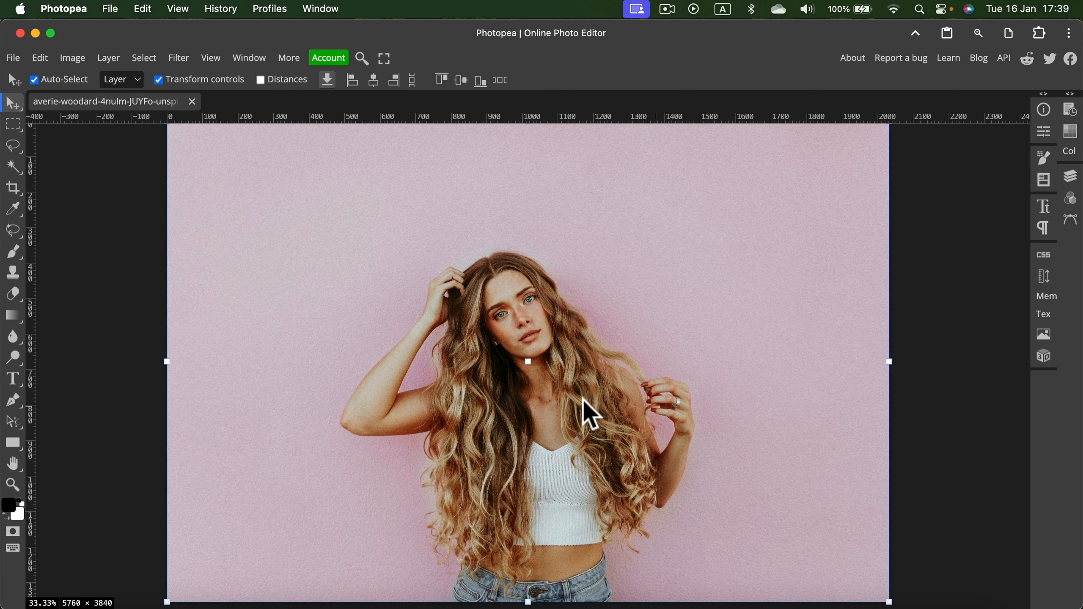
Place the exported forest portrait into the pink-wall photo and move it beside the woman's raised arm.
key(super+v)
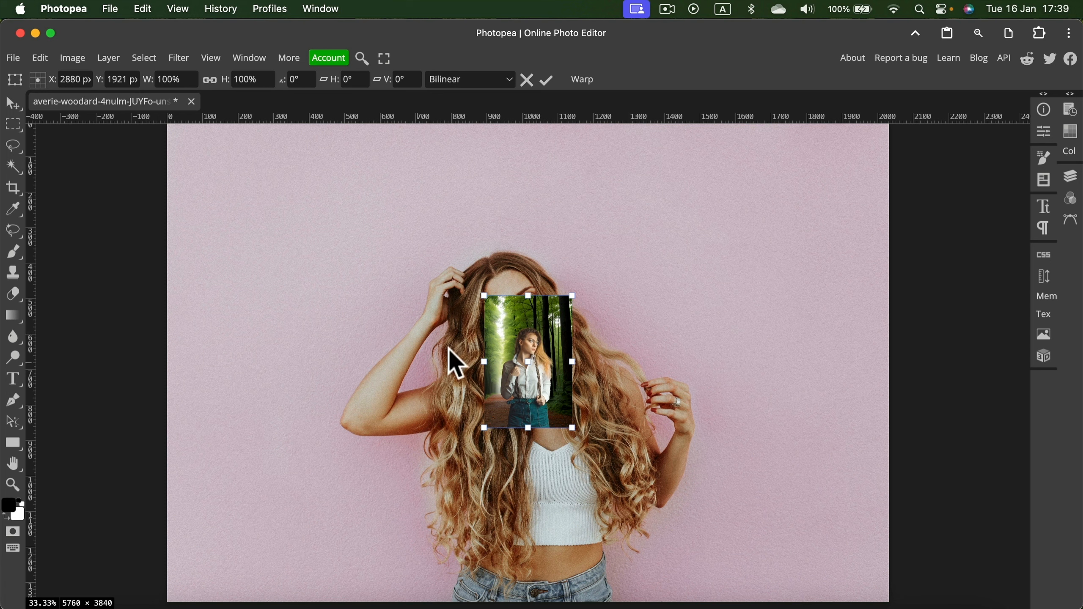
drag(538, 326, 340, 220)
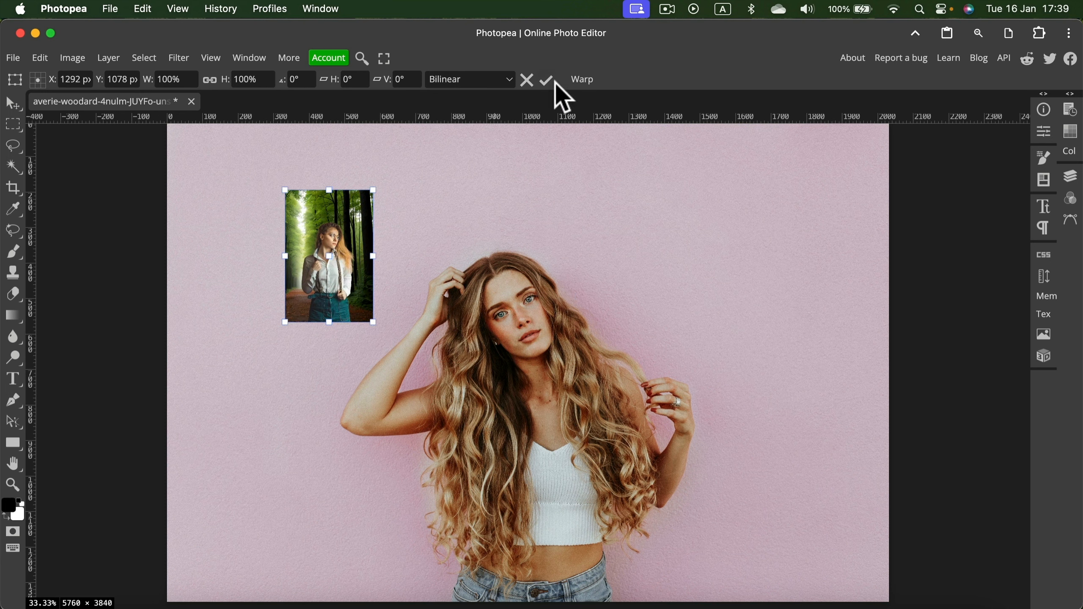
drag(347, 267, 284, 335)
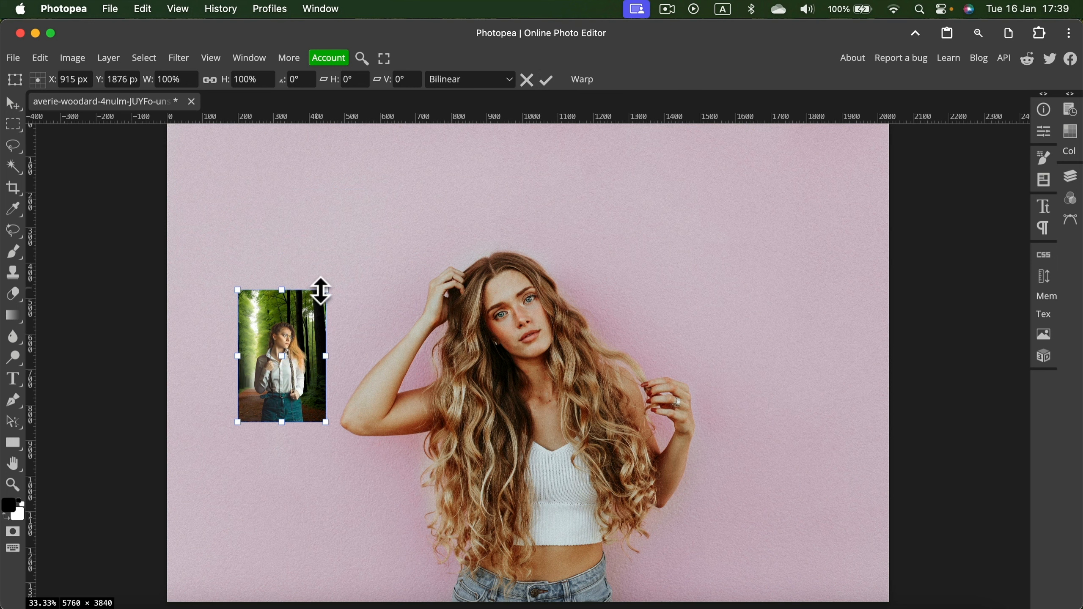
Scale the placed forest portrait to about 295% and move it to the right side of the pink-wall photo.
drag(326, 291, 476, 182)
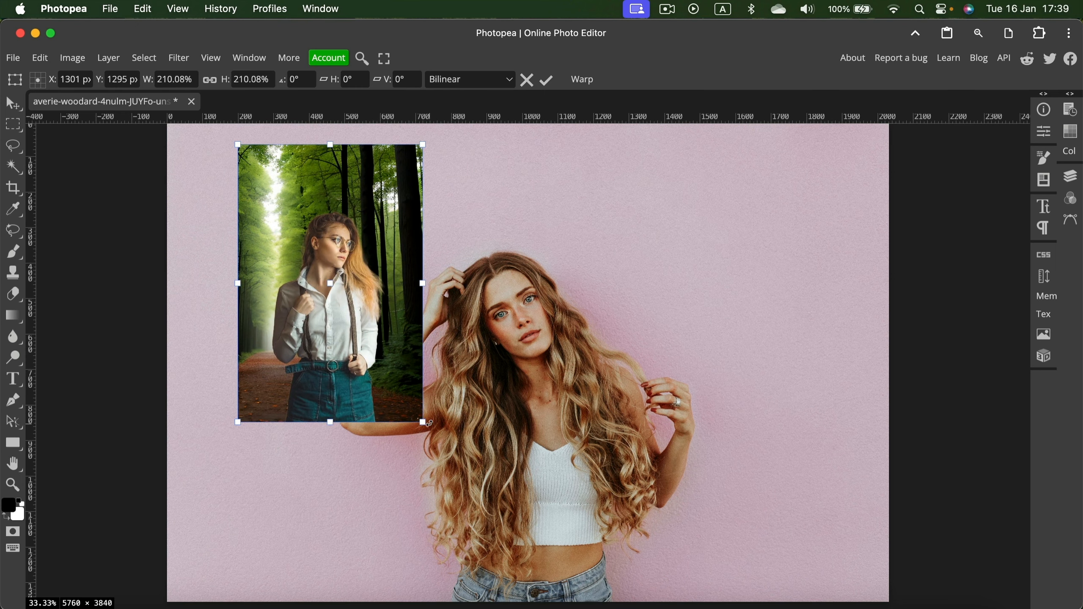
drag(424, 425, 507, 535)
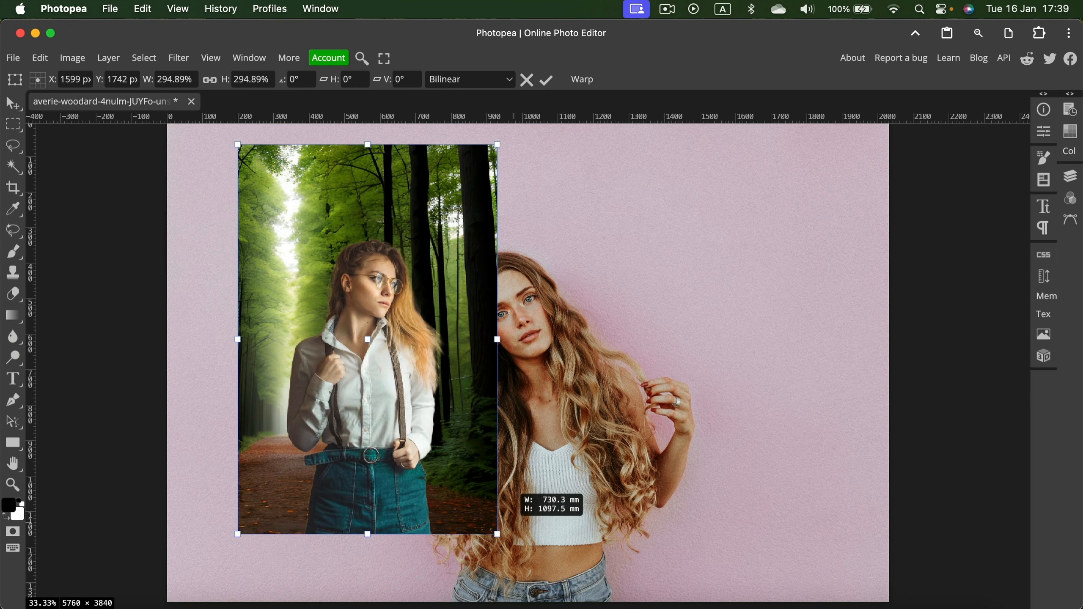
click(546, 81)
drag(486, 295, 781, 332)
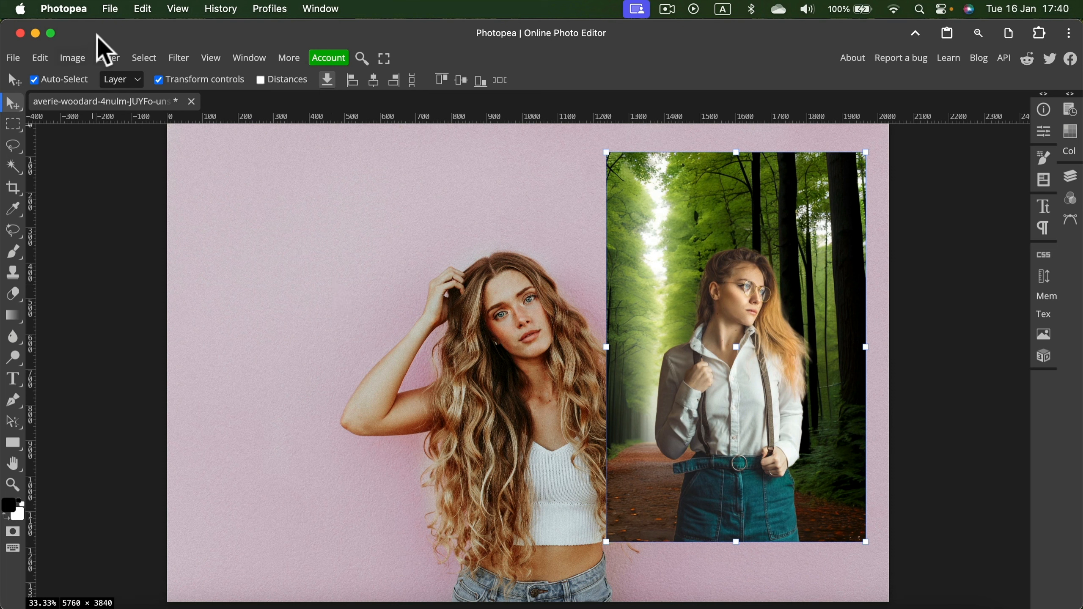
Place the pink car PNG from the Documents folder into the photo at 30% scale, positioned left of the woman's face, and show the layers.
click(13, 58)
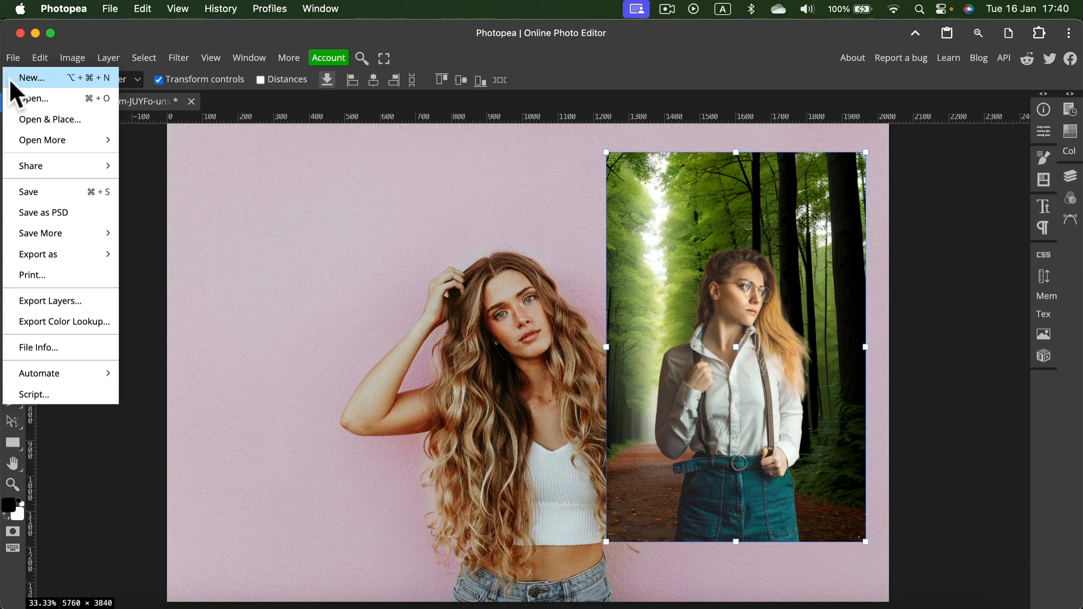
click(77, 118)
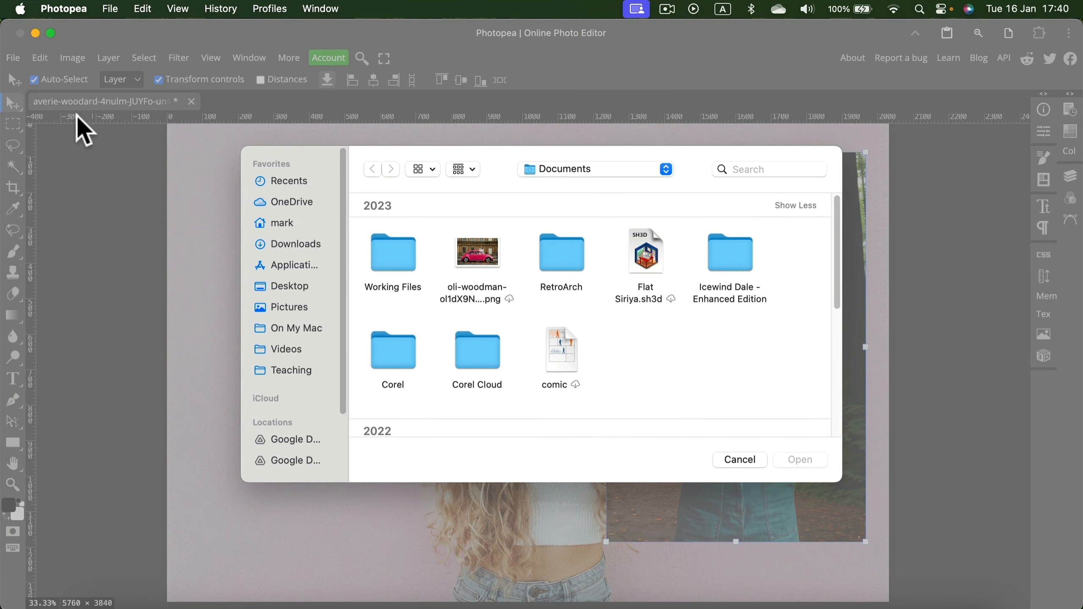
click(477, 268)
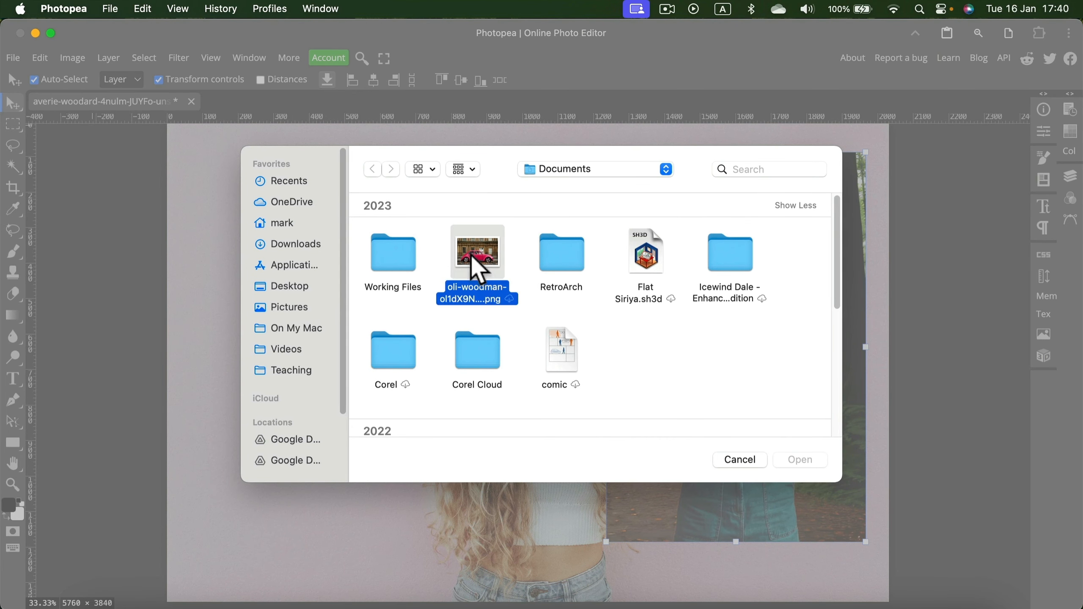
click(798, 460)
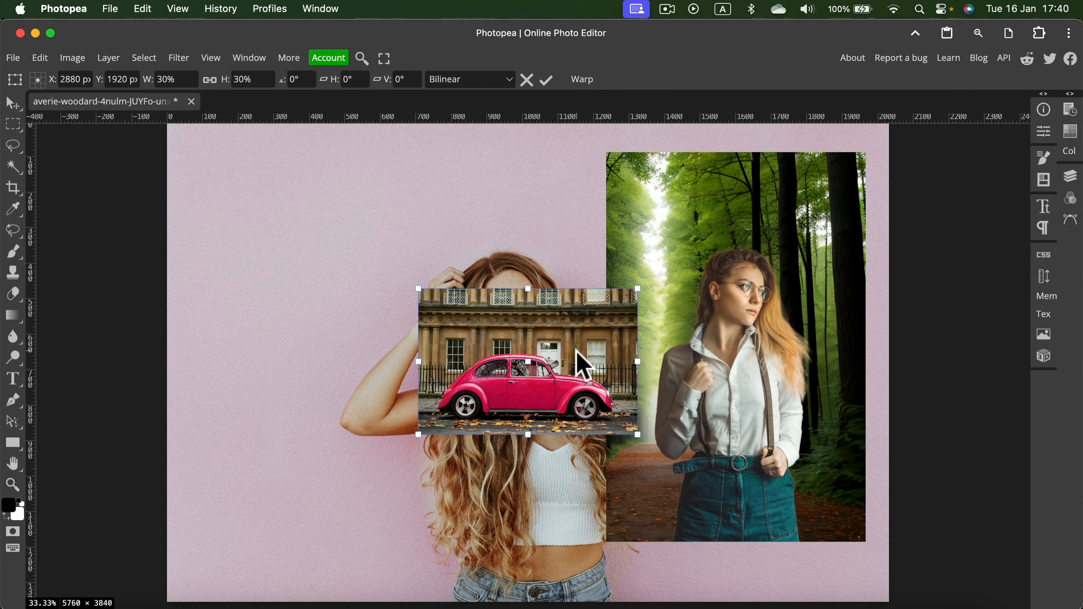
drag(577, 350, 455, 284)
click(1073, 177)
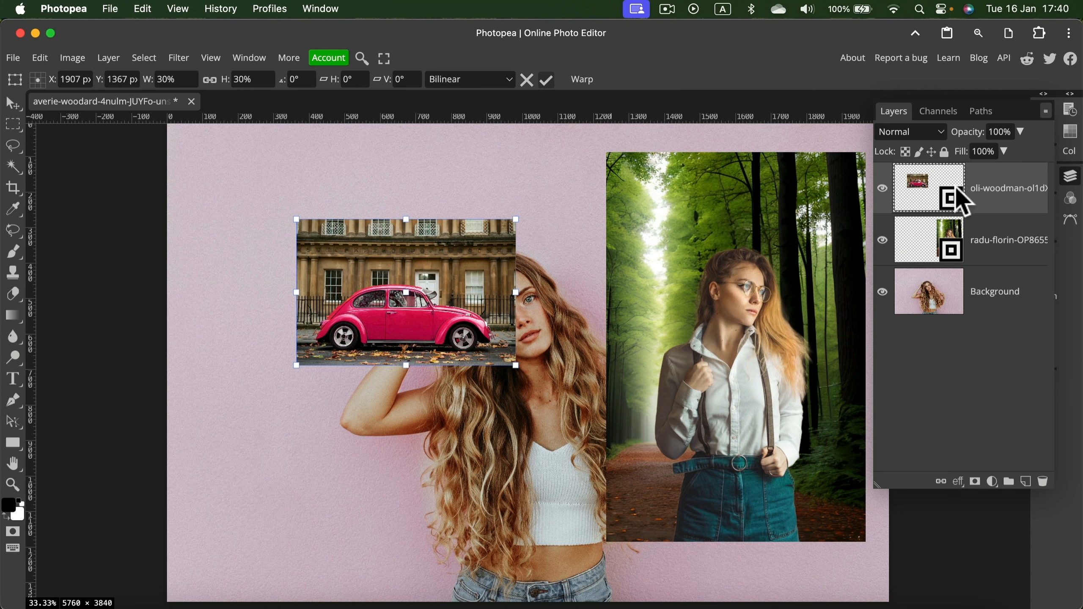
key(Return)
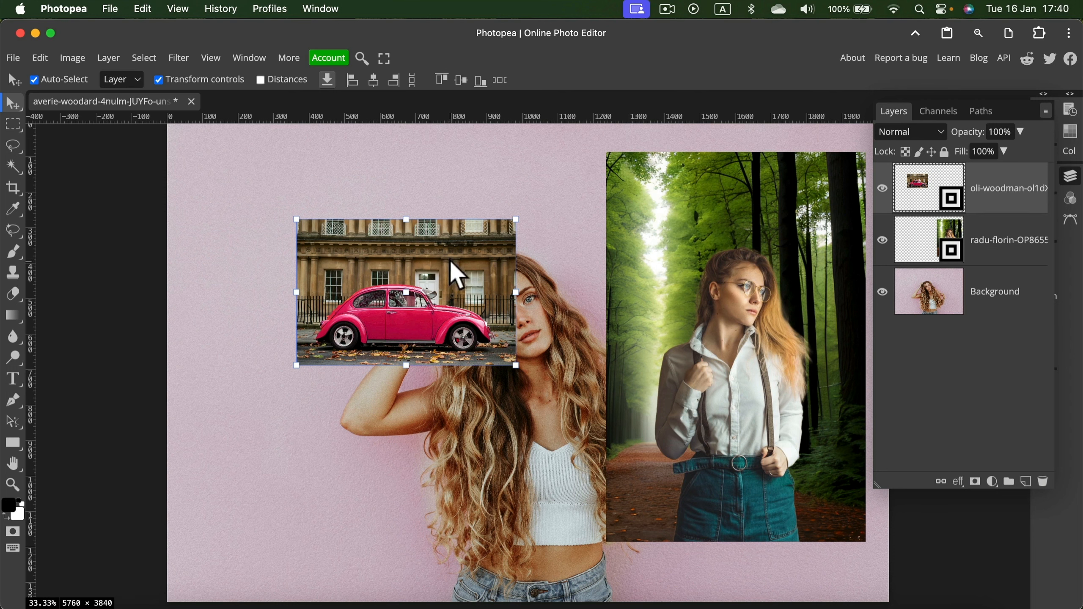
Move the pink car image slightly upward and rasterize its smart-object layer.
drag(456, 275, 449, 253)
right_click(1002, 184)
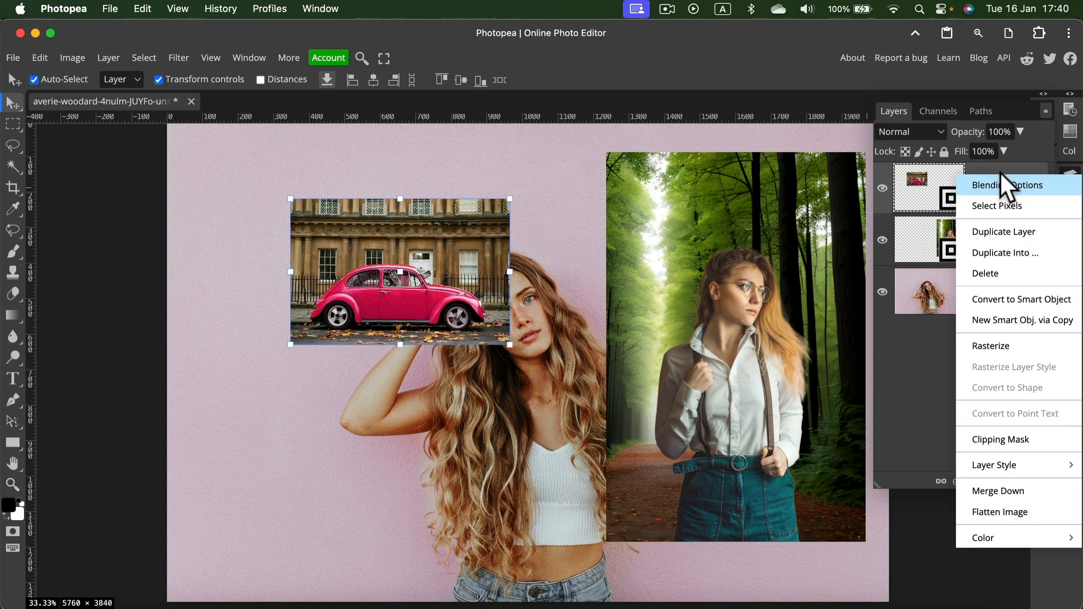
click(1005, 350)
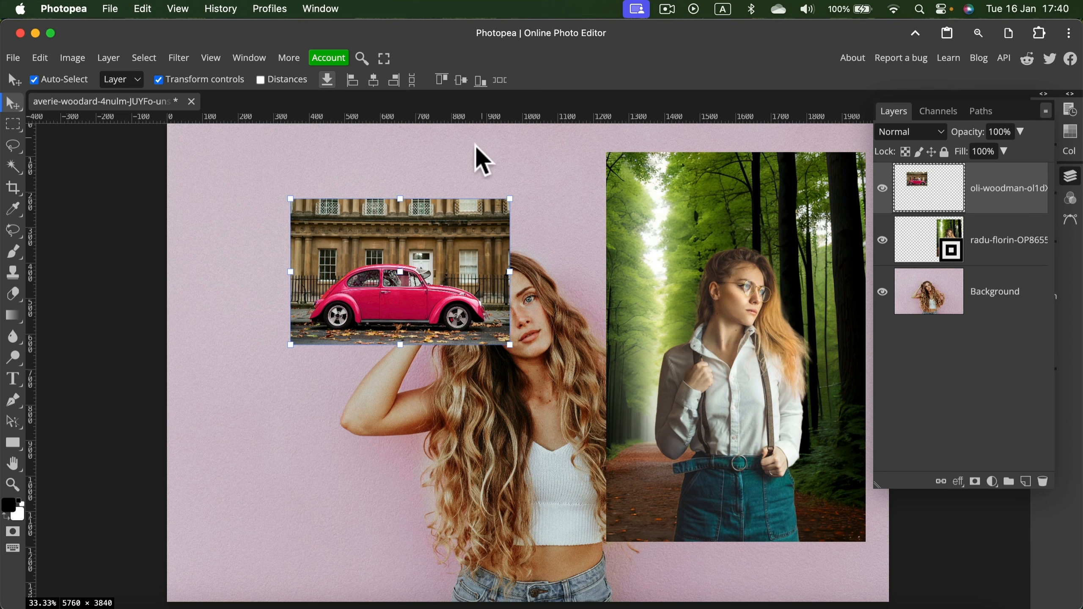
click(467, 164)
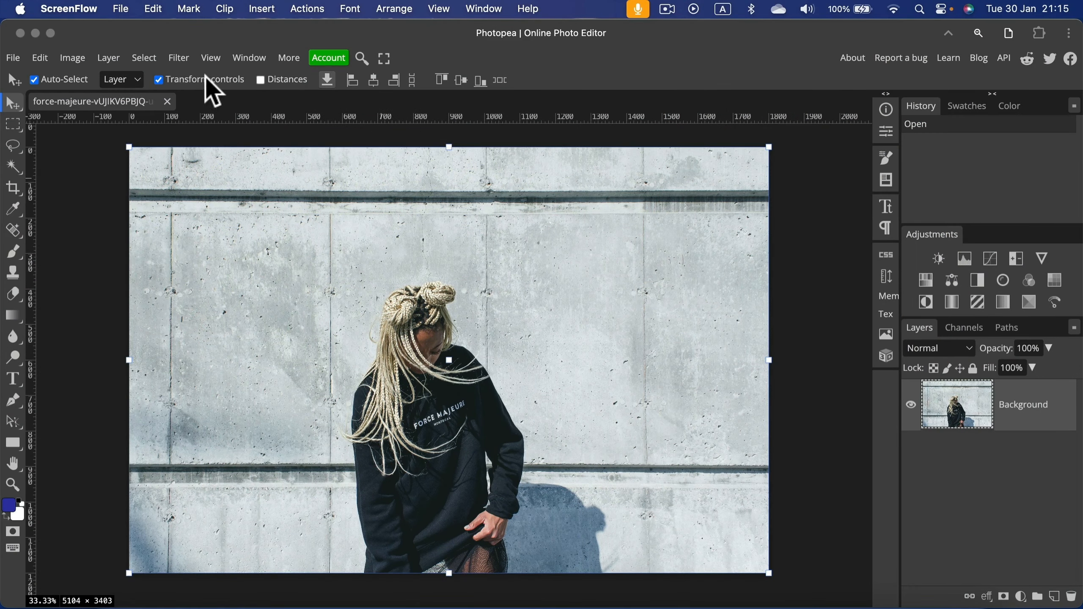
Switch the Move tool's transform controls off and back on for the concrete-wall photo.
click(167, 79)
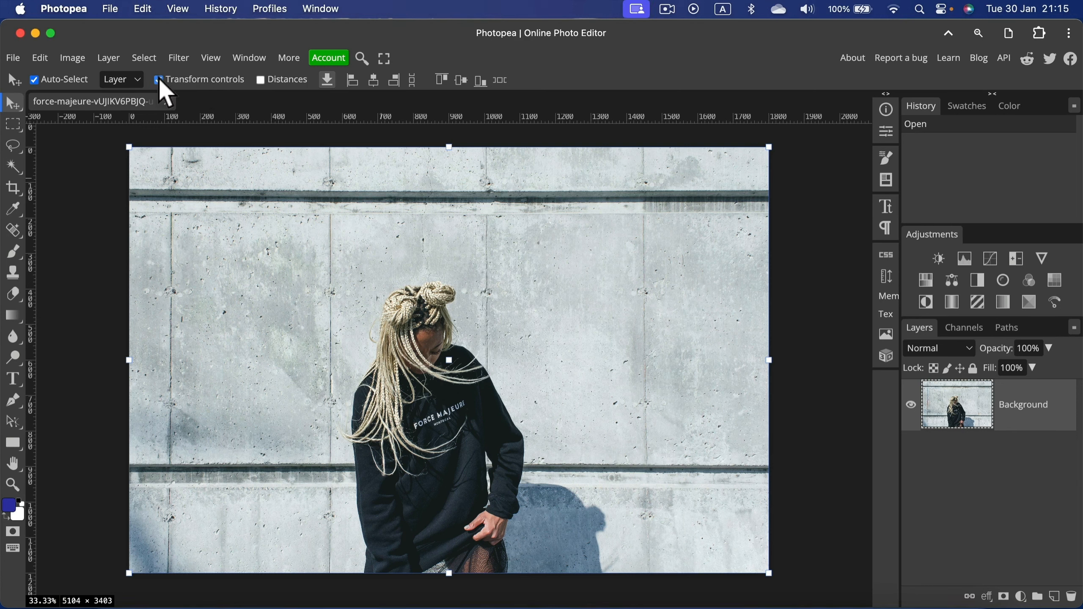
click(159, 80)
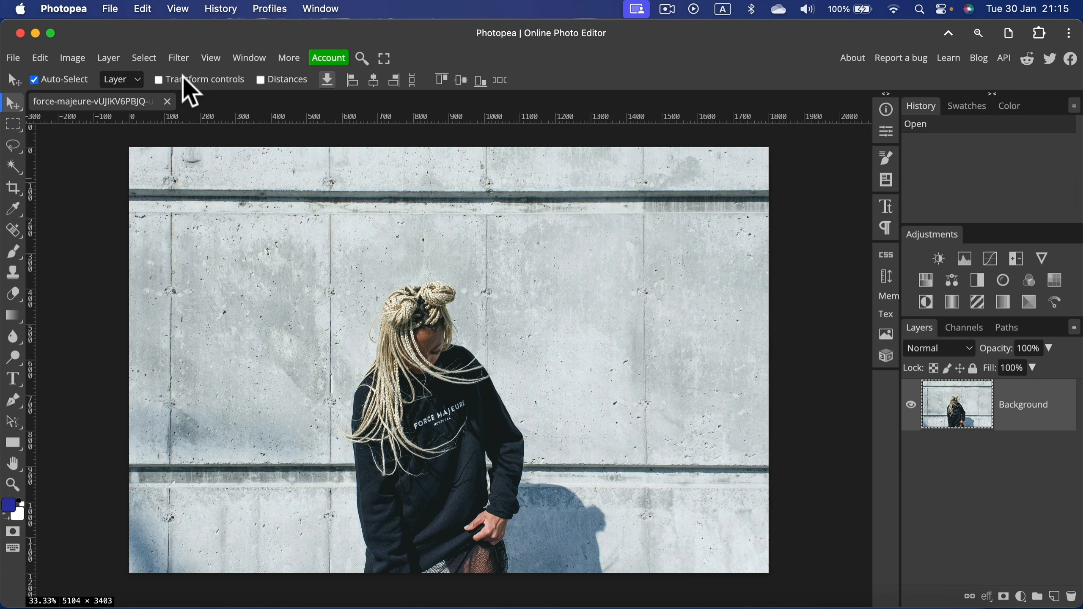
click(159, 80)
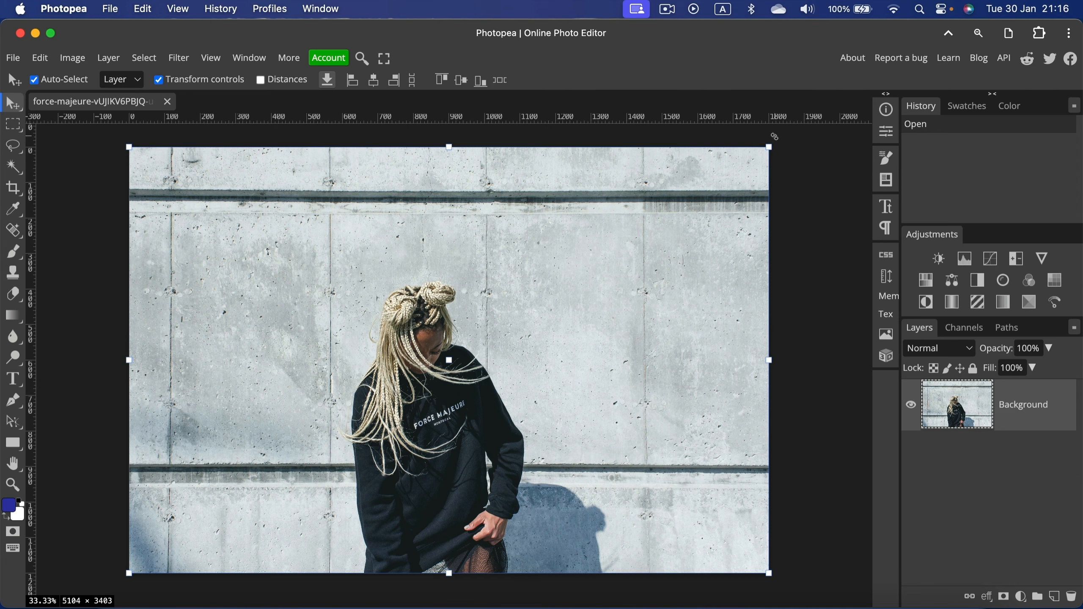
Try rotating the concrete-wall photo clockwise by hand, set the rotation angle to 10°, and cancel the transform.
drag(774, 136, 773, 309)
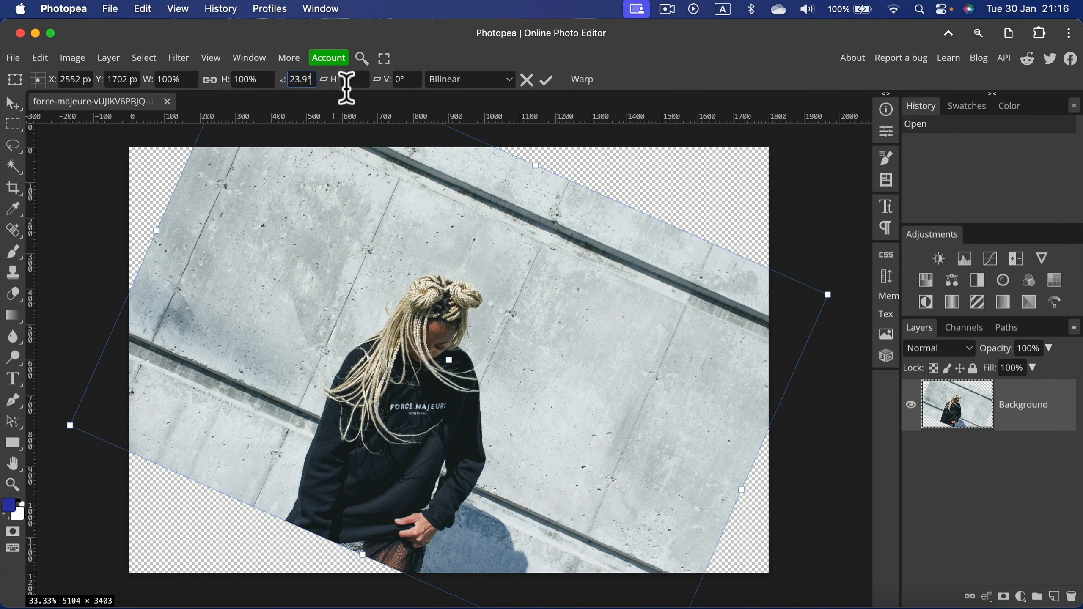
click(313, 80)
drag(313, 80, 280, 77)
click(353, 79)
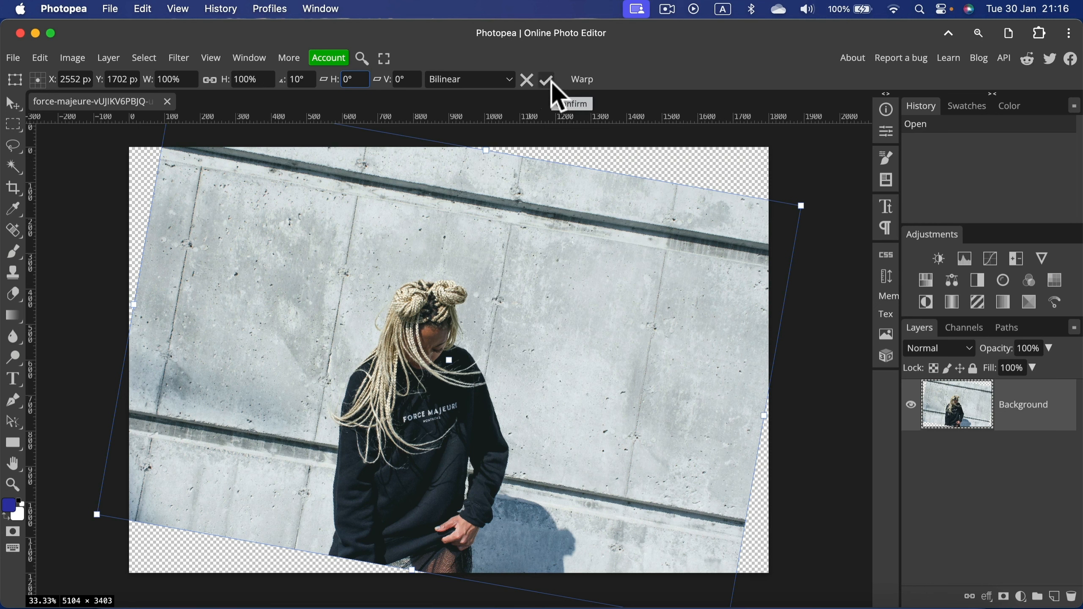
click(527, 80)
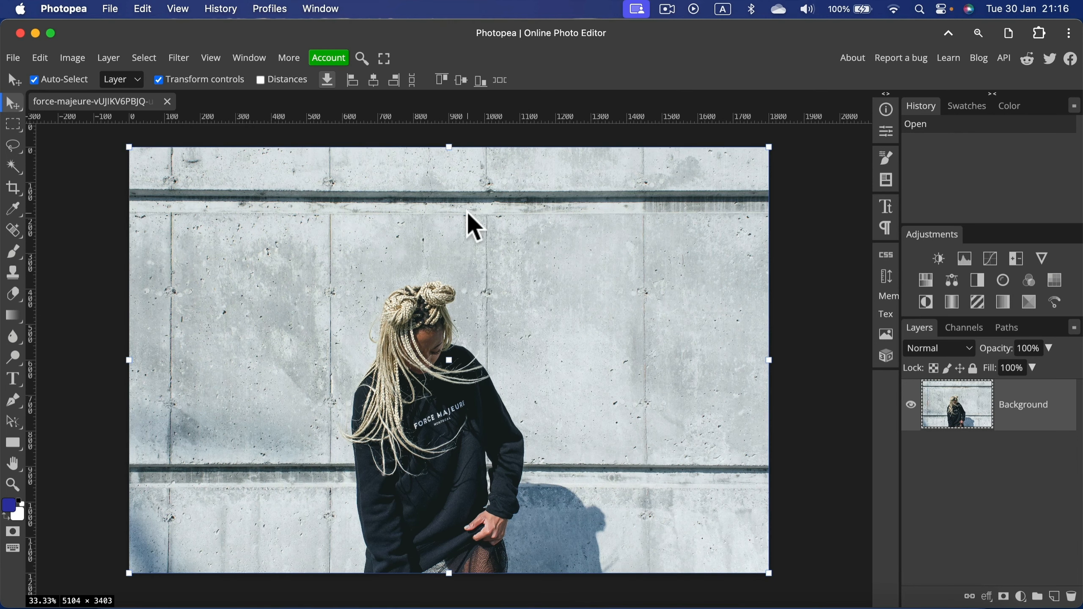
Rotate the whole concrete-wall image 90° clockwise.
click(77, 51)
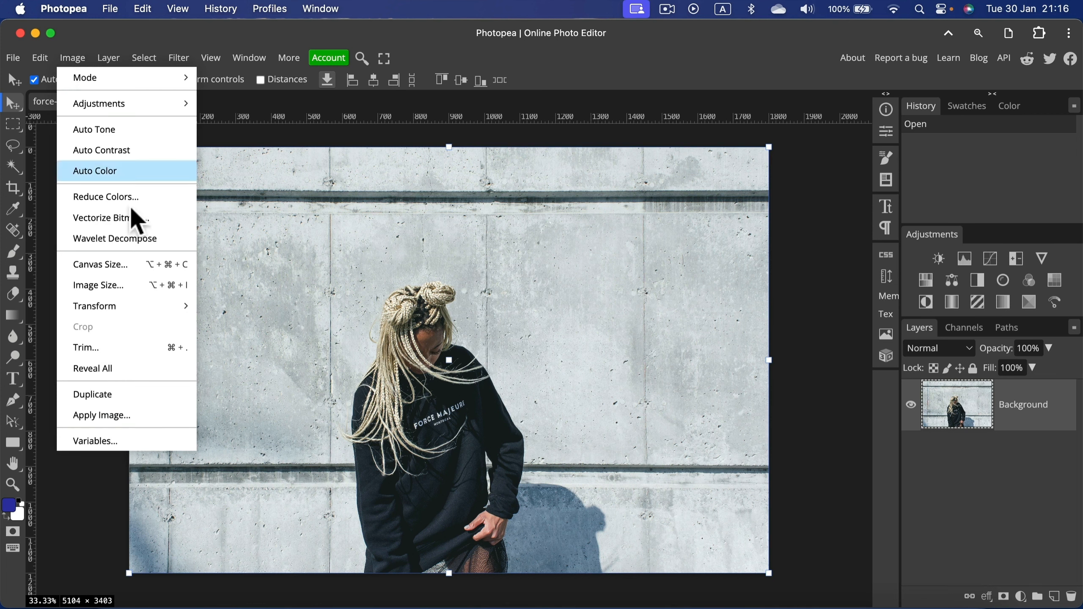
mouse_move(145, 304)
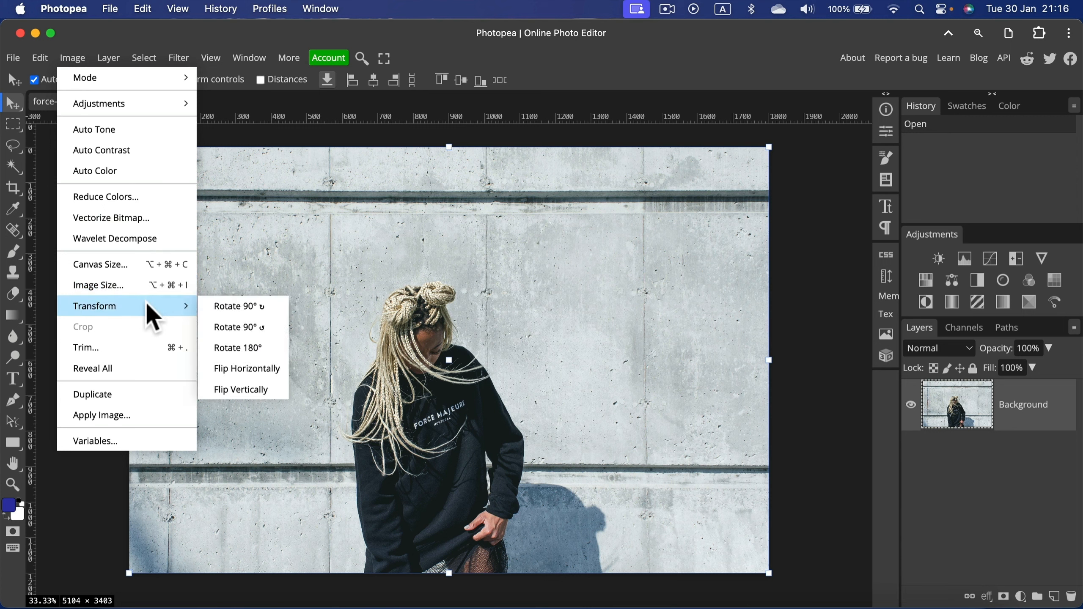
click(268, 306)
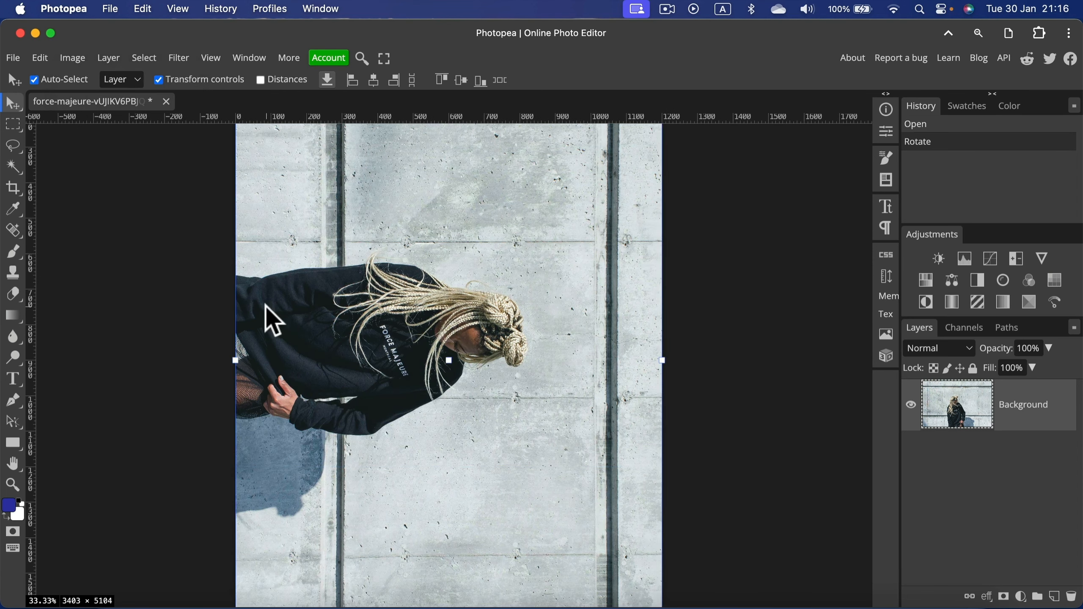
Rotate the whole concrete-wall image 90° counterclockwise.
click(85, 60)
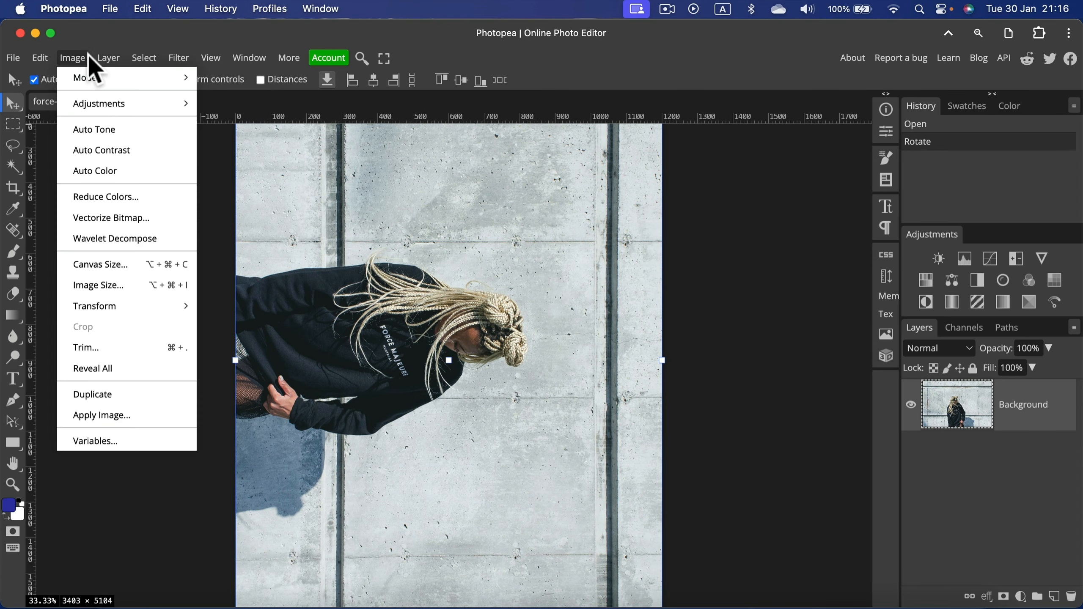
mouse_move(111, 59)
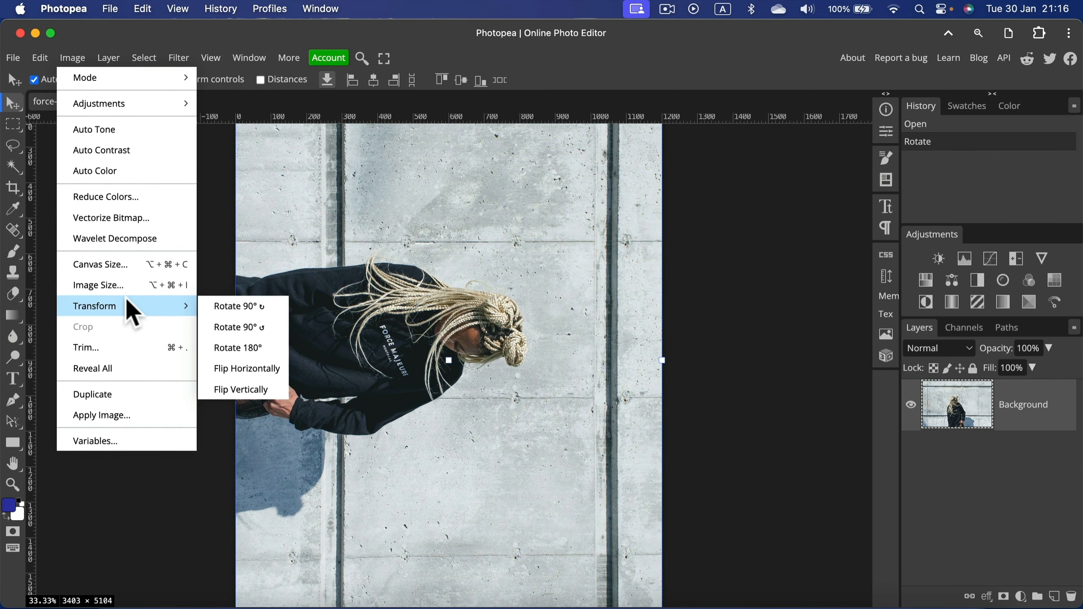
click(216, 322)
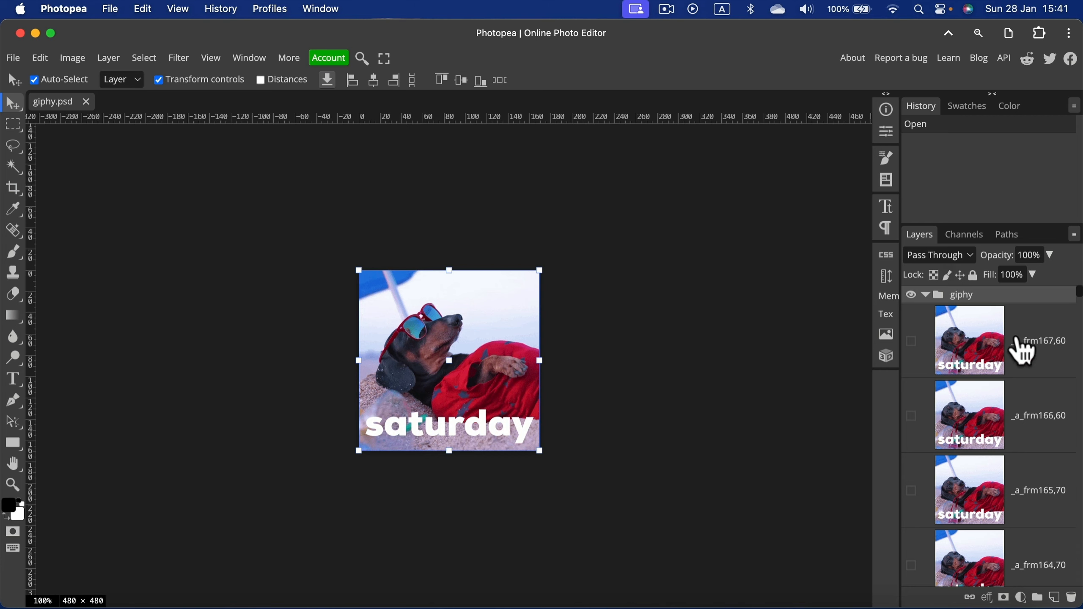
Look through the animation frame layers in the giphy folder of giphy.psd, from _a_frm167,60 down to _a_frm0,70 and back.
scroll(1023, 352, down, 20)
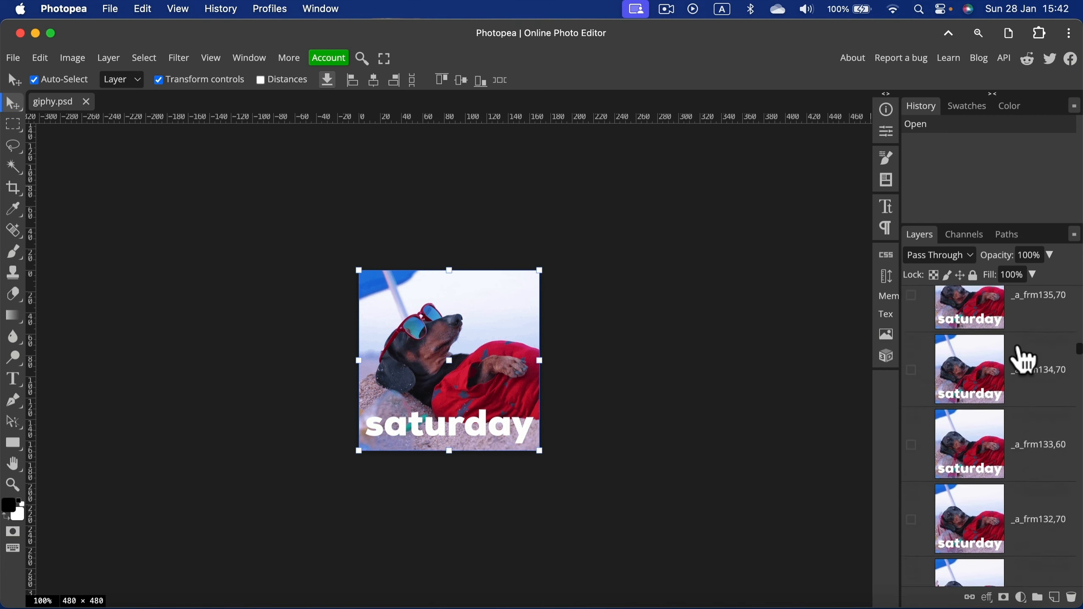
scroll(1023, 359, down, 10)
click(1039, 329)
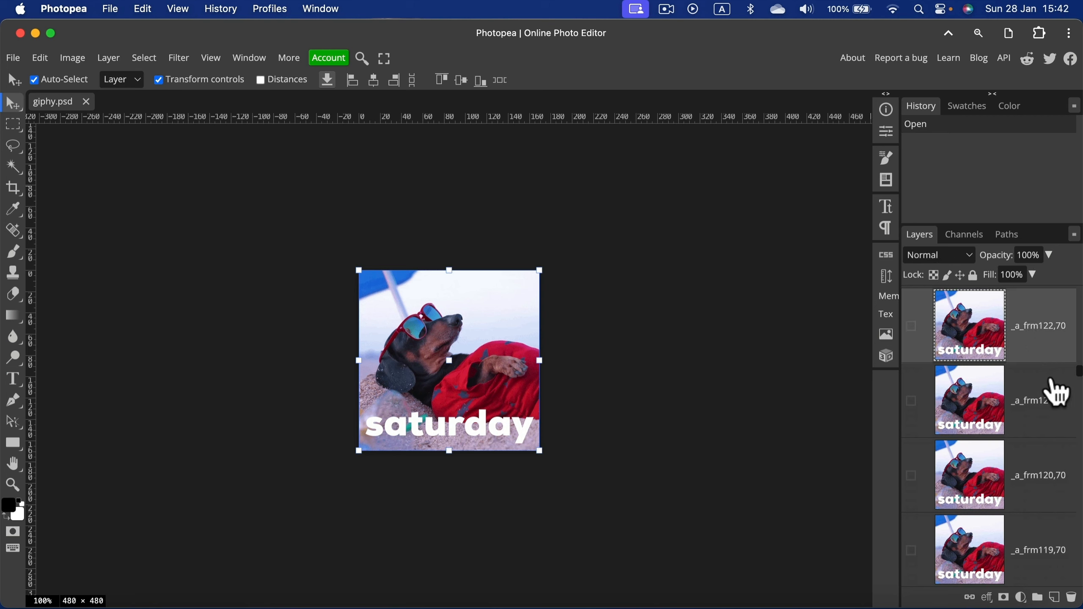
click(1049, 401)
click(1044, 467)
scroll(1043, 467, down, 2)
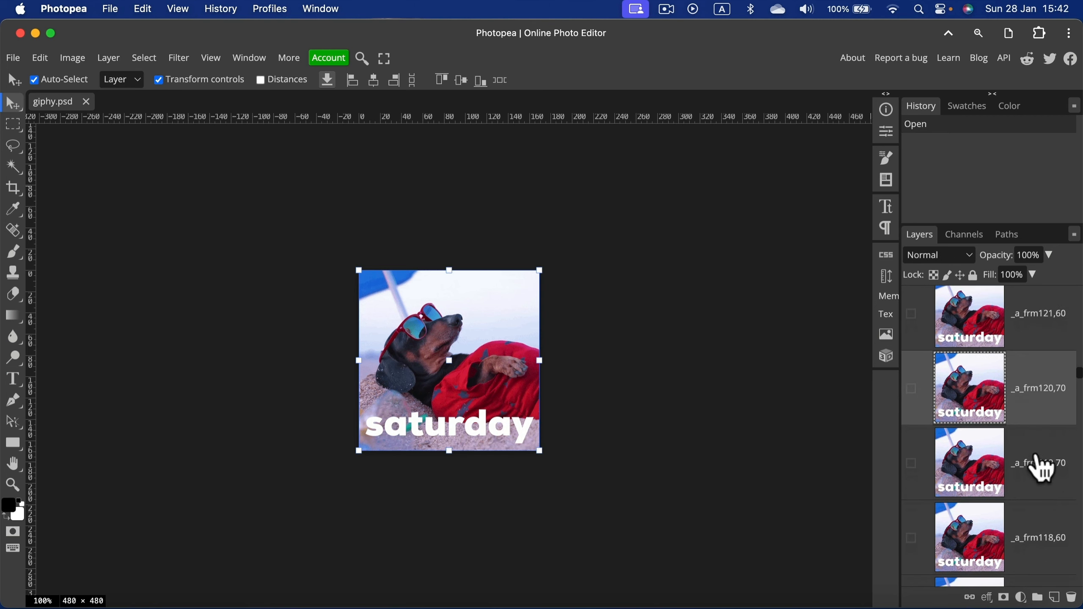
click(1044, 465)
scroll(1044, 464, down, 6)
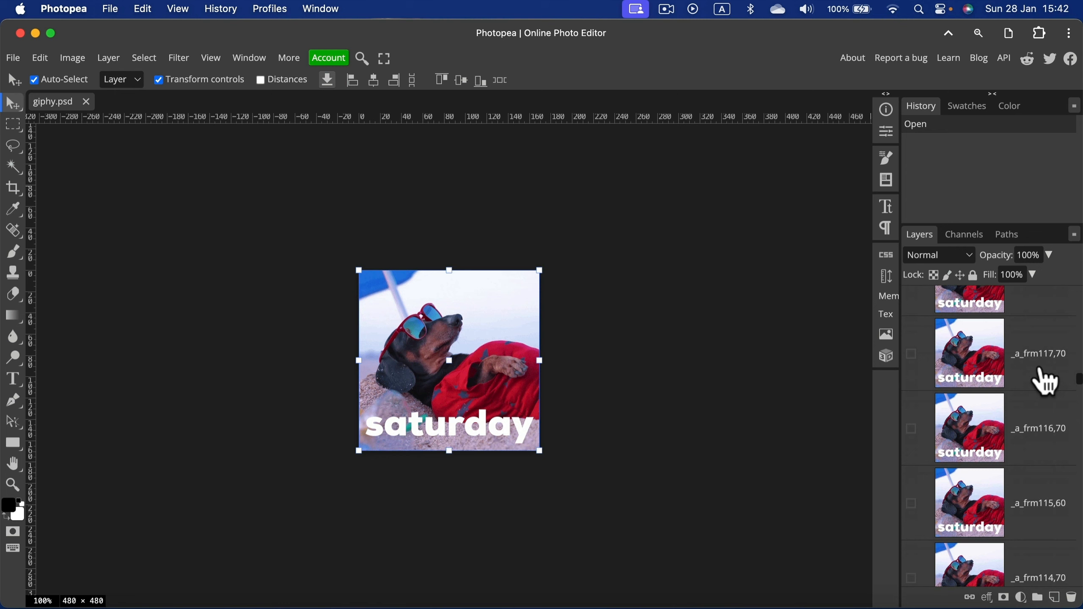
click(1051, 346)
click(1045, 425)
scroll(1045, 427, down, 20)
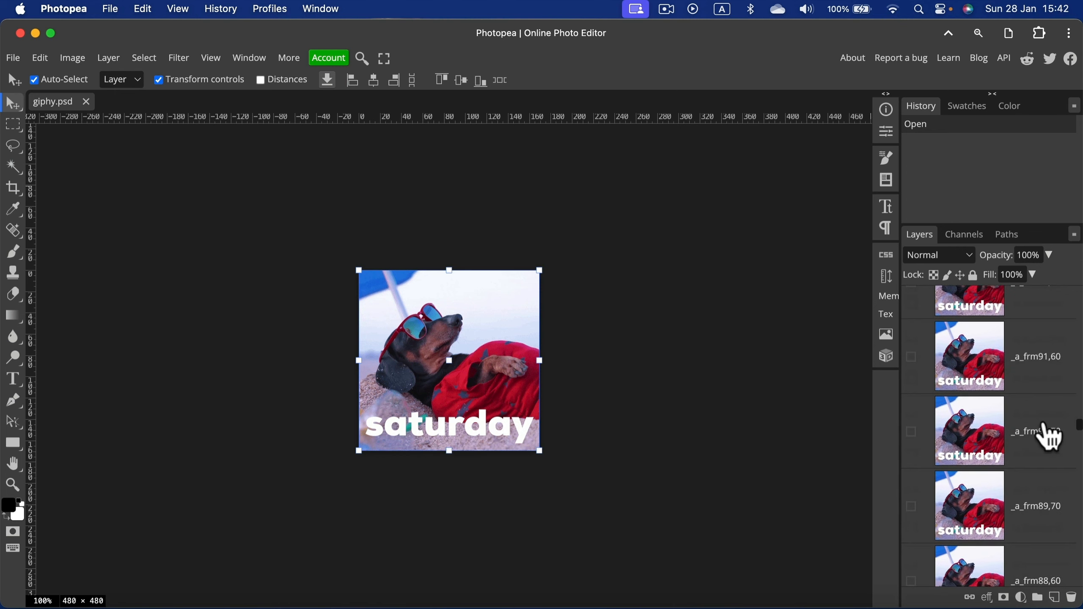
scroll(1048, 444, down, 20)
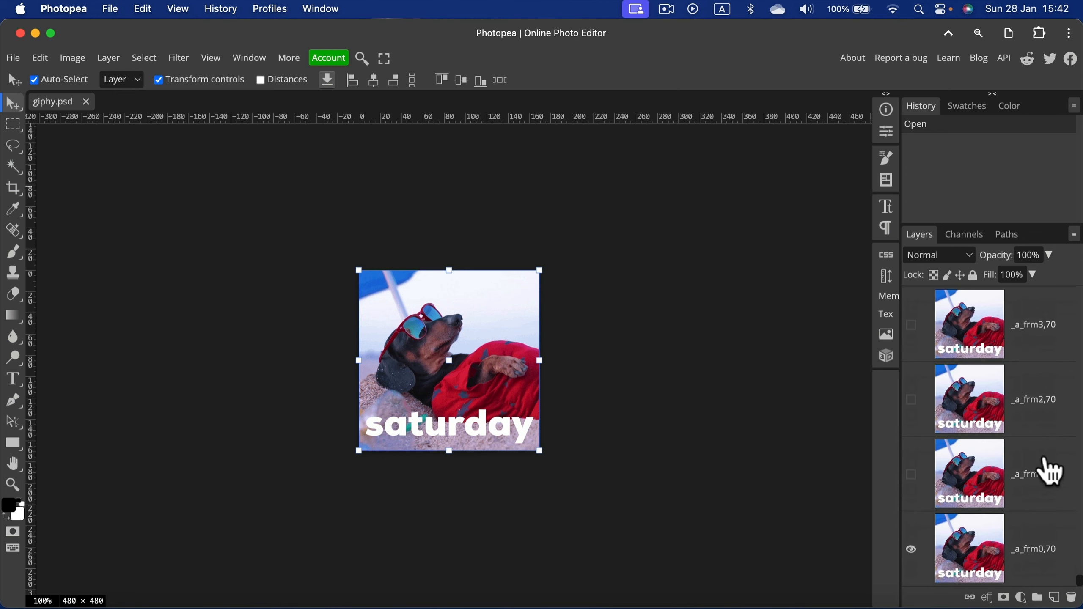
scroll(1051, 471, up, 20)
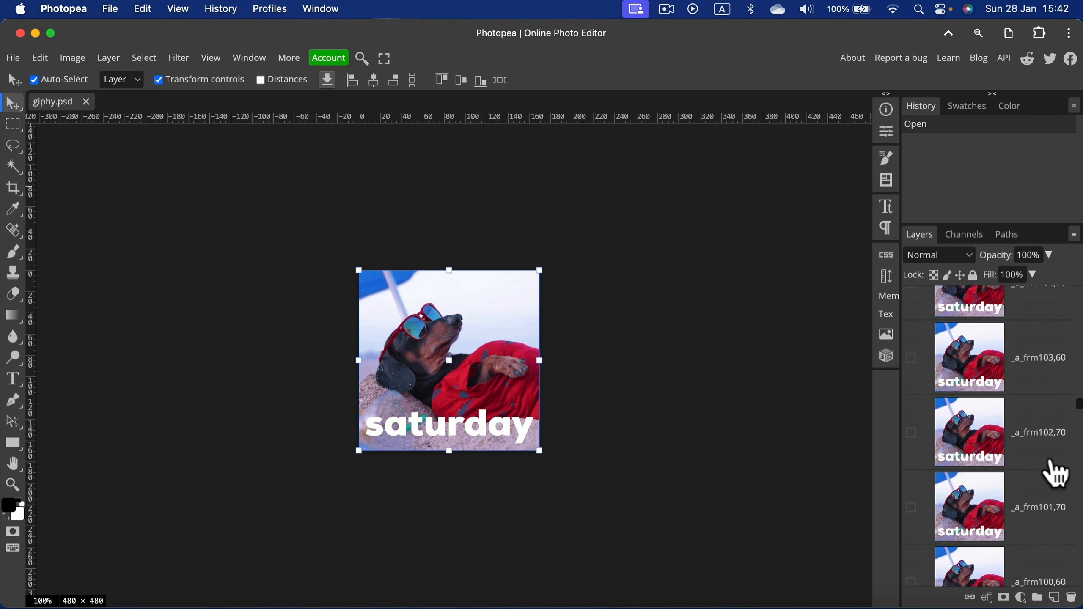
scroll(1054, 471, up, 20)
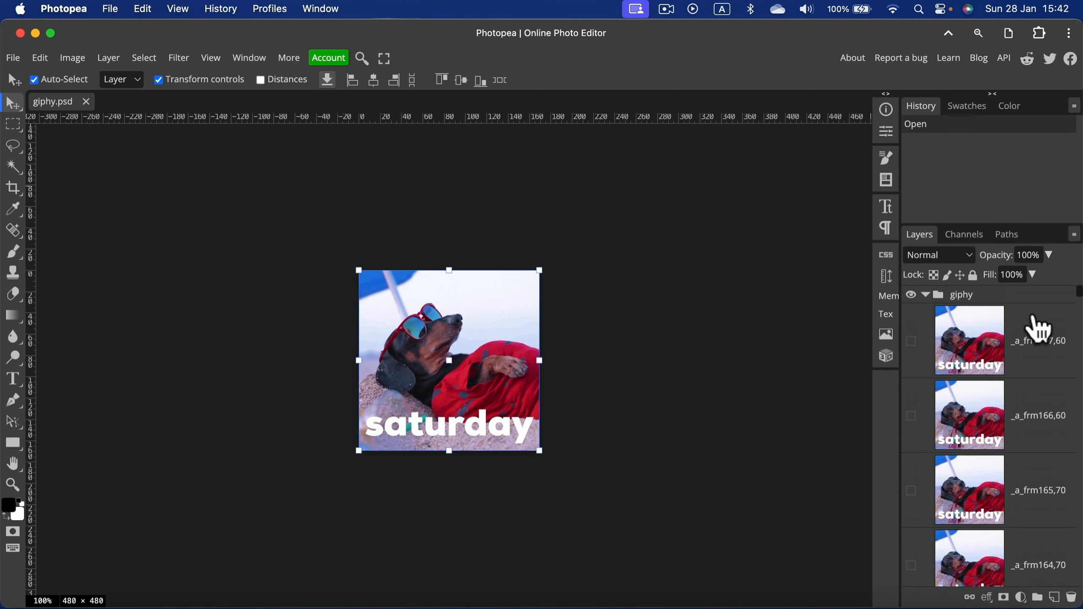
click(1039, 328)
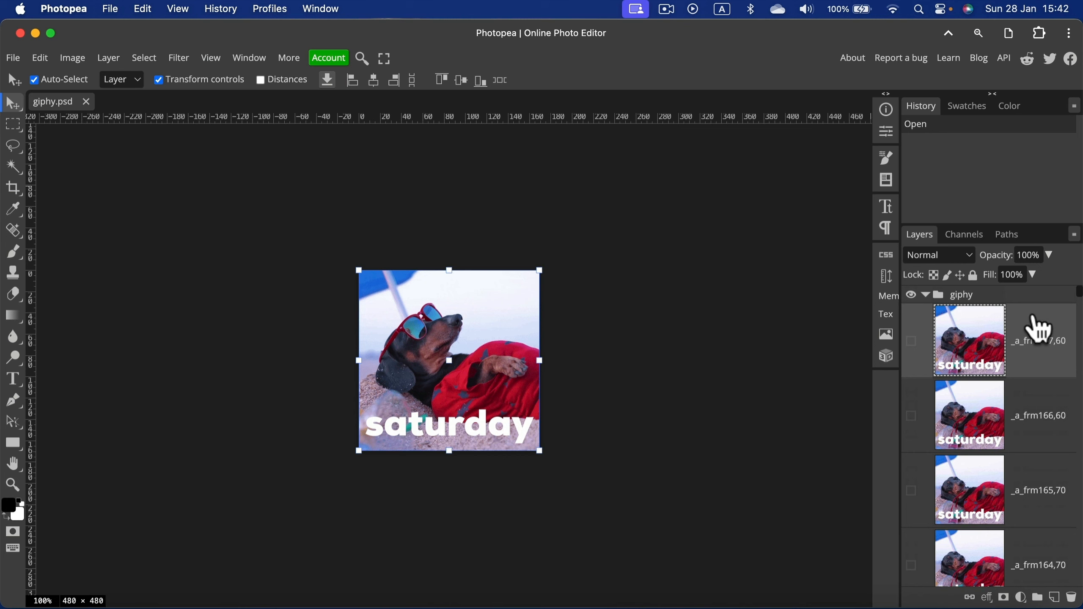
click(1059, 413)
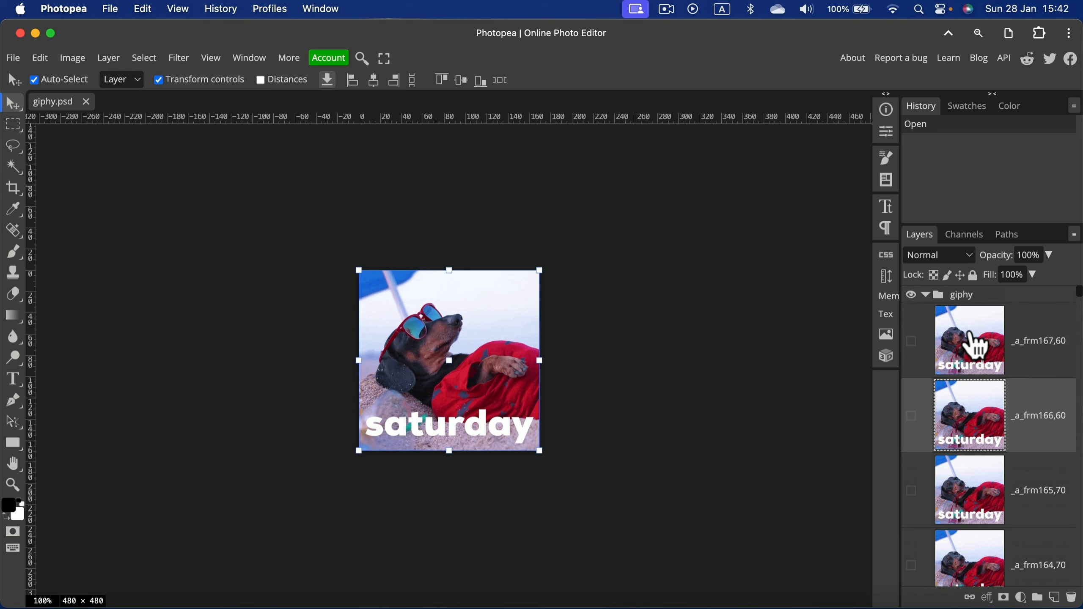
scroll(985, 405, down, 3)
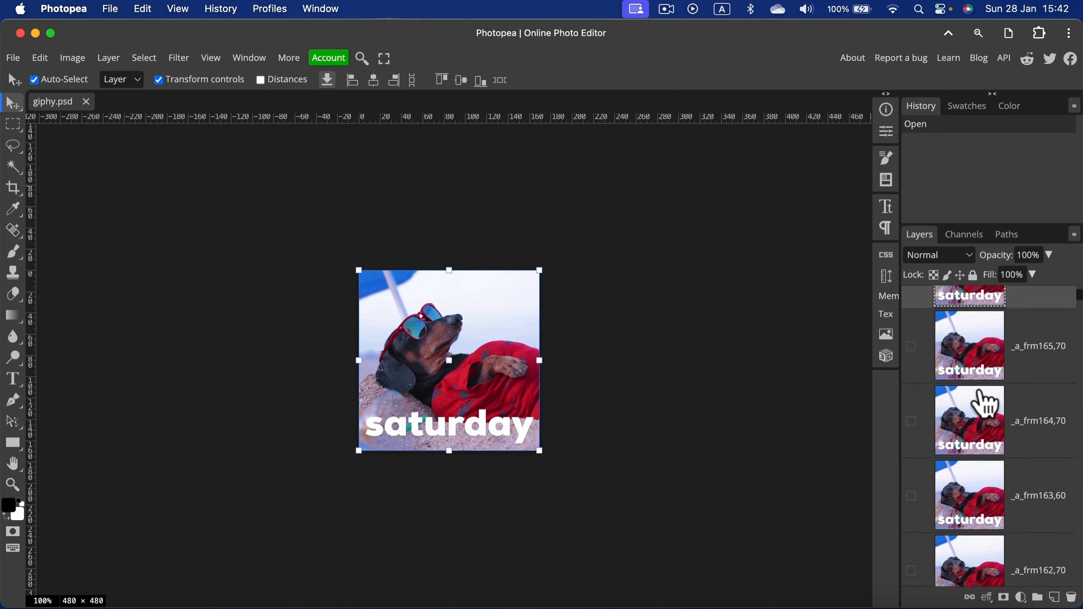
click(1037, 338)
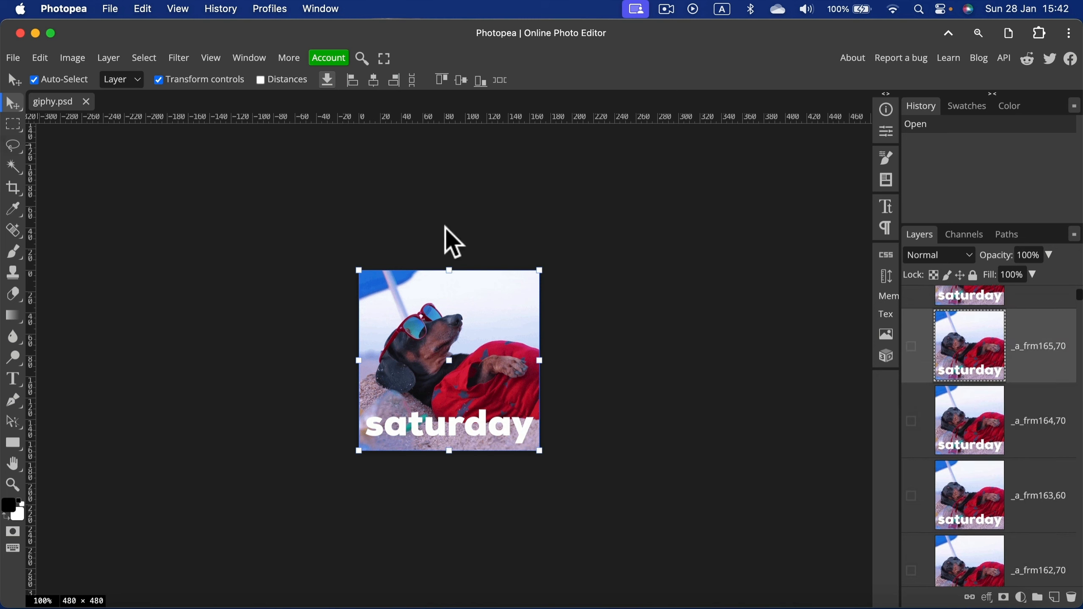
scroll(943, 375, up, 3)
Select frame layer _a_frm167,60 and toggle its visibility several times, leaving it shown.
click(911, 342)
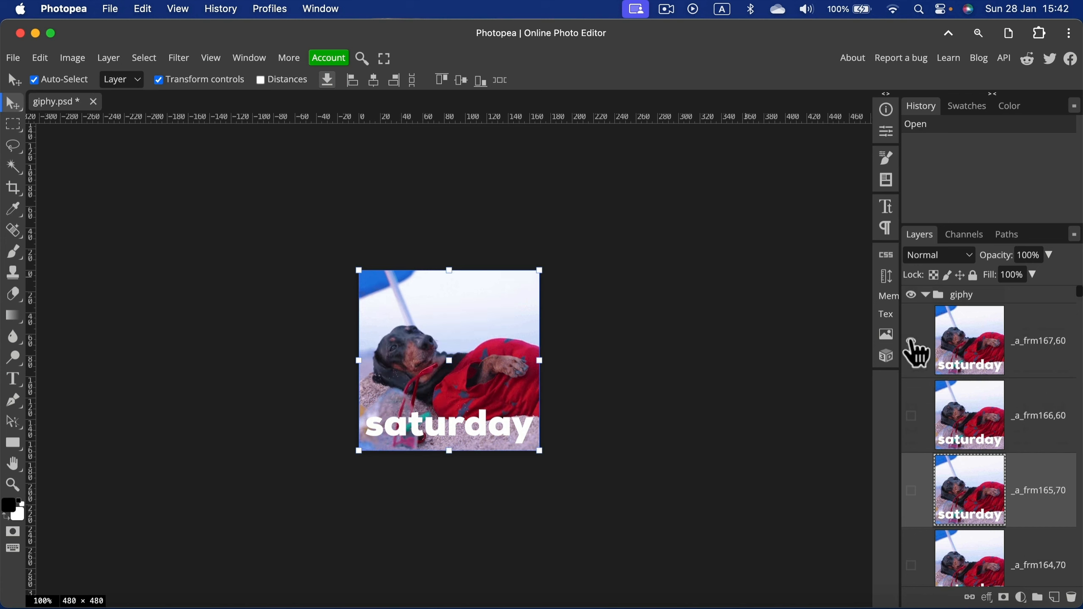
click(911, 342)
click(911, 342)
click(1048, 337)
click(912, 341)
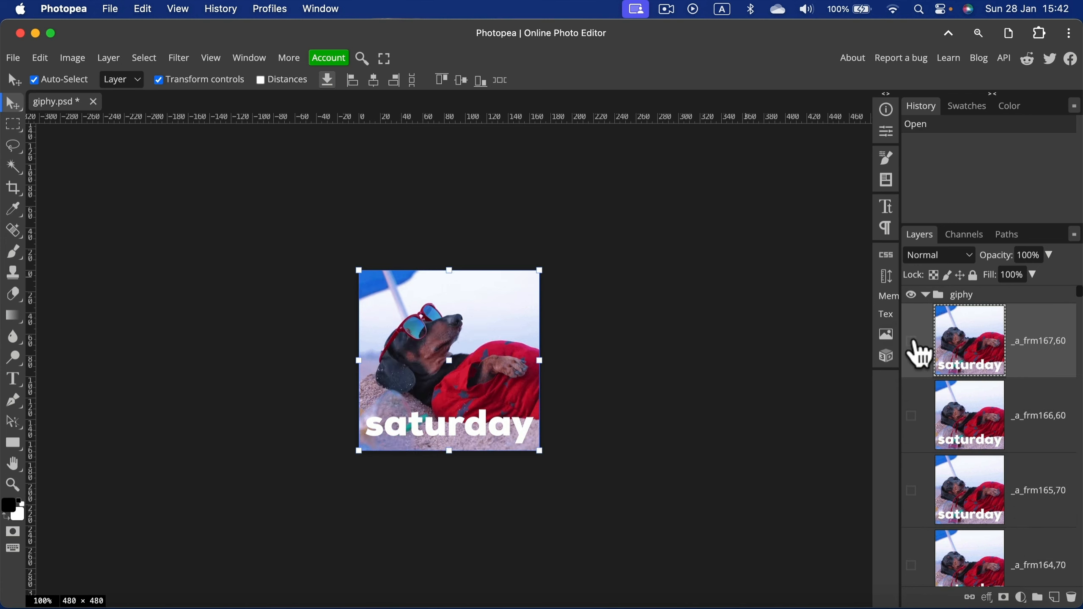
click(911, 342)
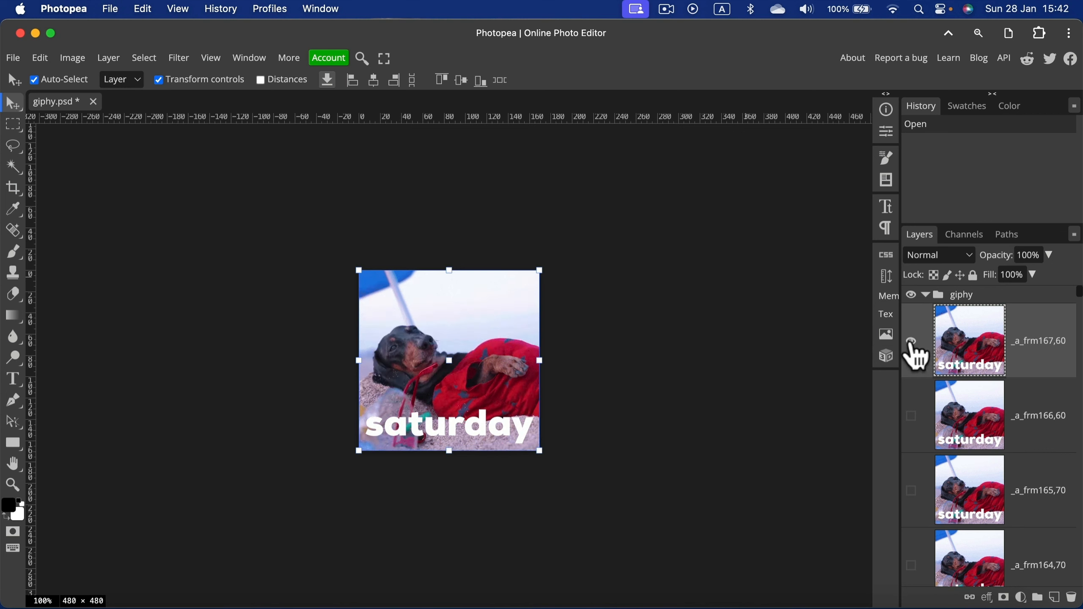
click(912, 342)
click(912, 341)
Paint two curved black strokes on top of the dog's head in frame _a_frm167,60 with the Brush tool.
right_click(30, 259)
click(75, 250)
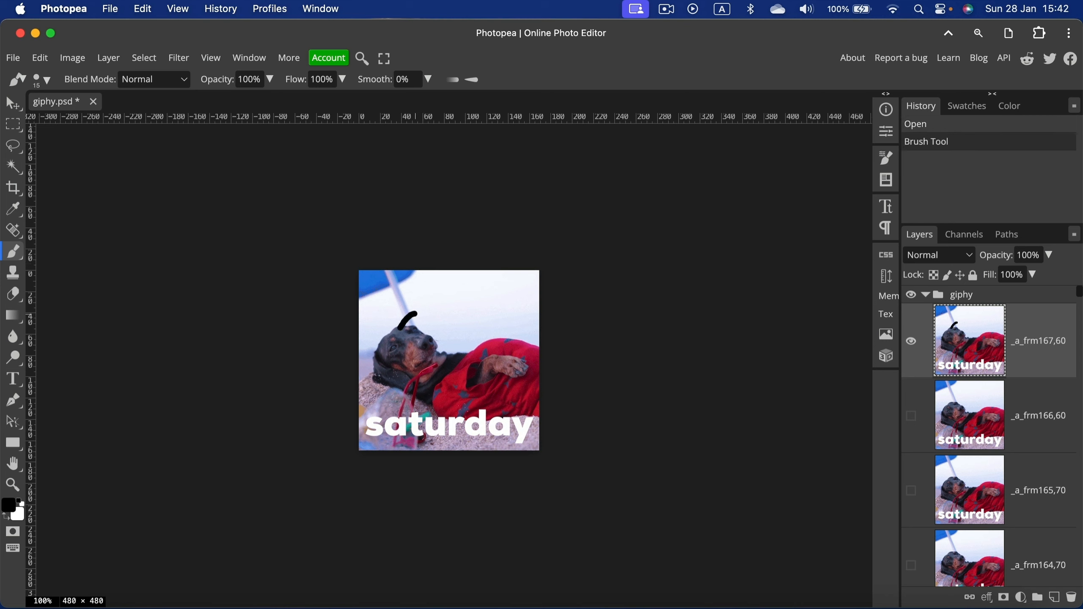
drag(376, 340, 375, 341)
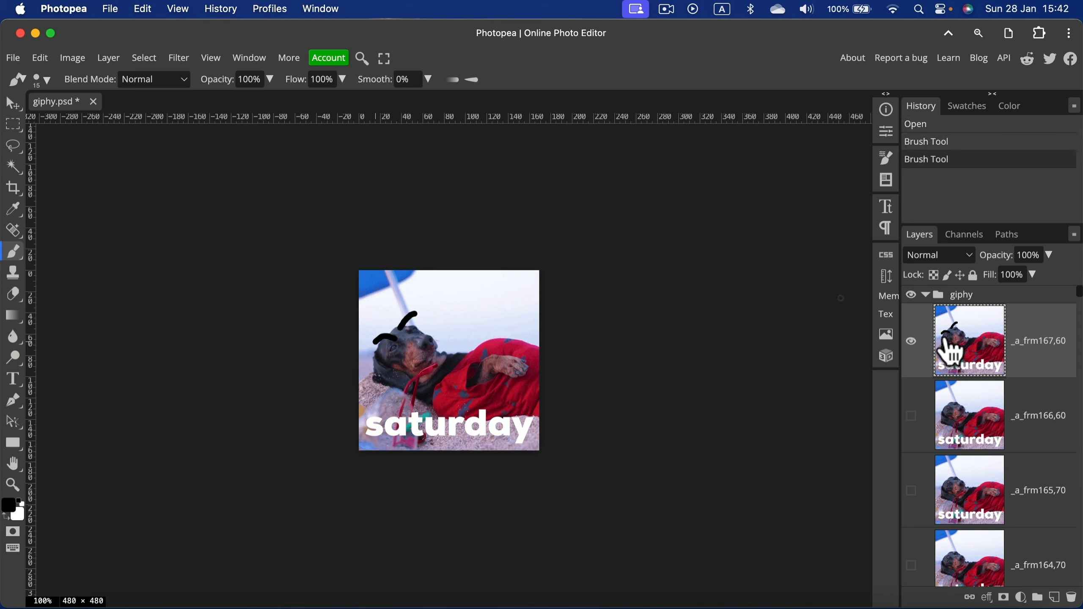
Hide frame _a_frm167,60, show and select _a_frm166,60, and paint two curved black strokes on the dog's head there.
click(911, 342)
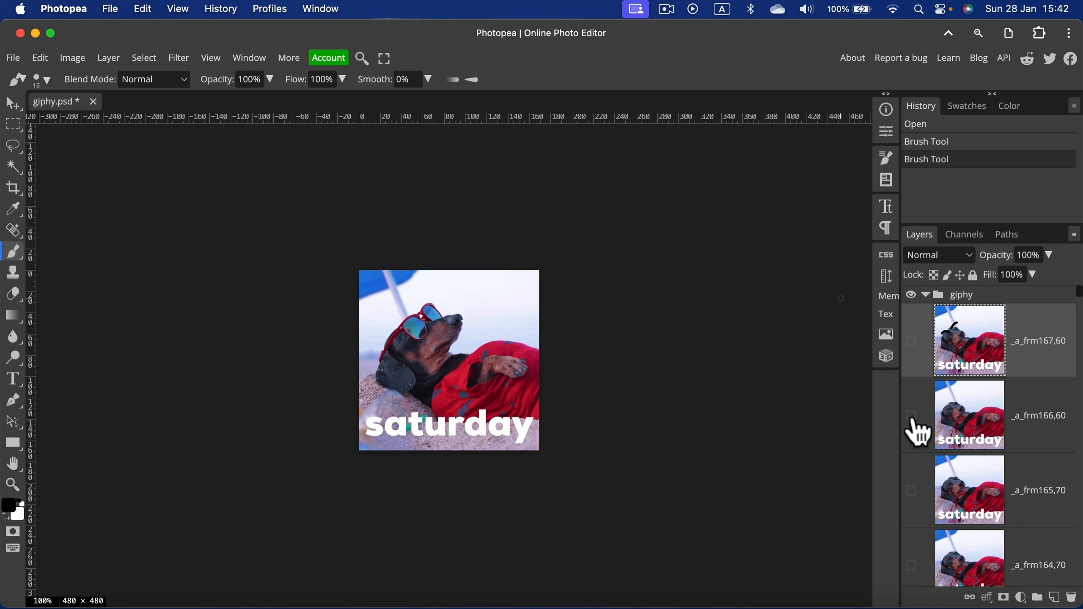
click(911, 416)
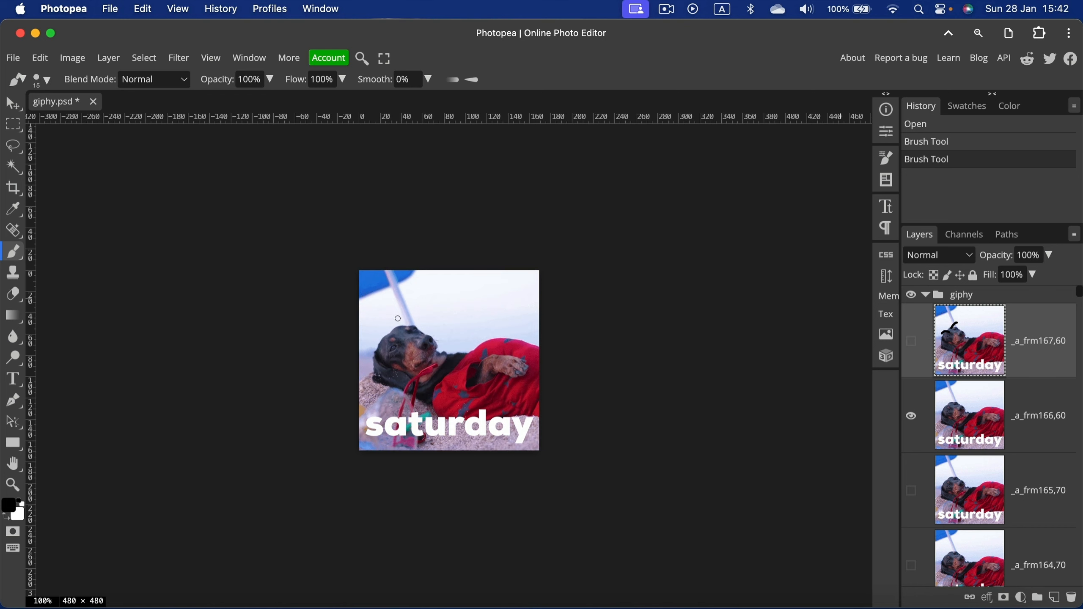
mouse_move(413, 307)
mouse_down()
mouse_move(367, 340)
mouse_move(411, 304)
mouse_up()
click(945, 411)
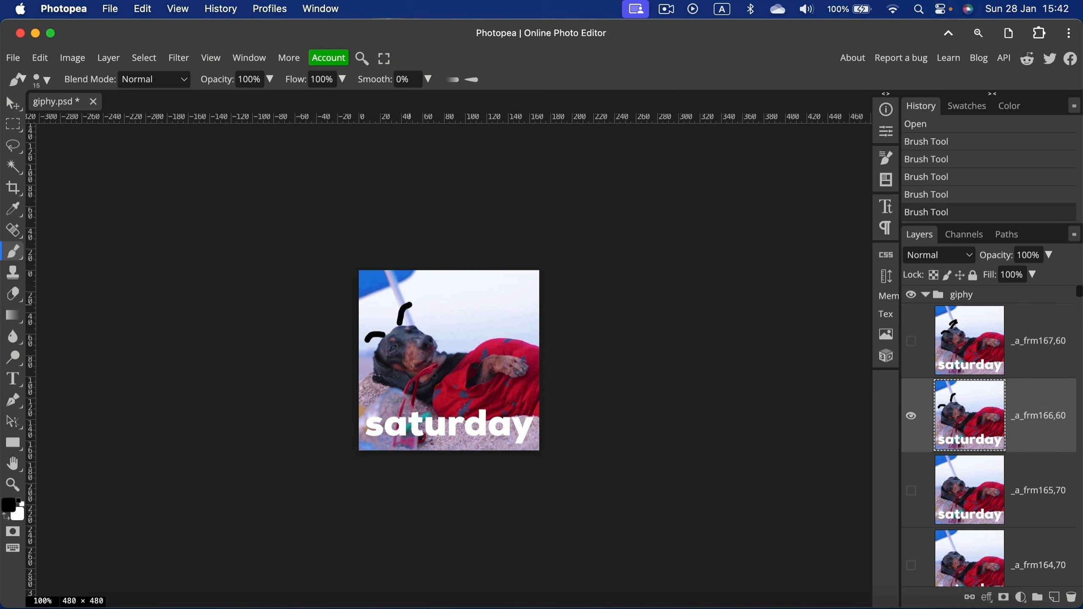
Hide frame _a_frm166,60, show and select _a_frm165,70, and paint two short black strokes on top of the dog's head there.
click(911, 422)
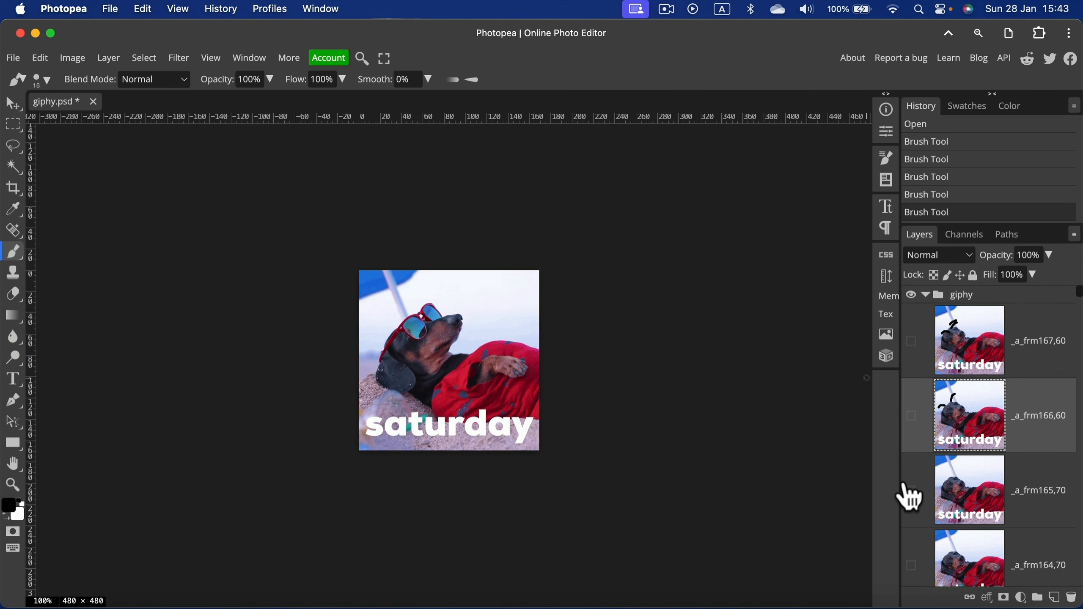
click(911, 491)
click(1022, 473)
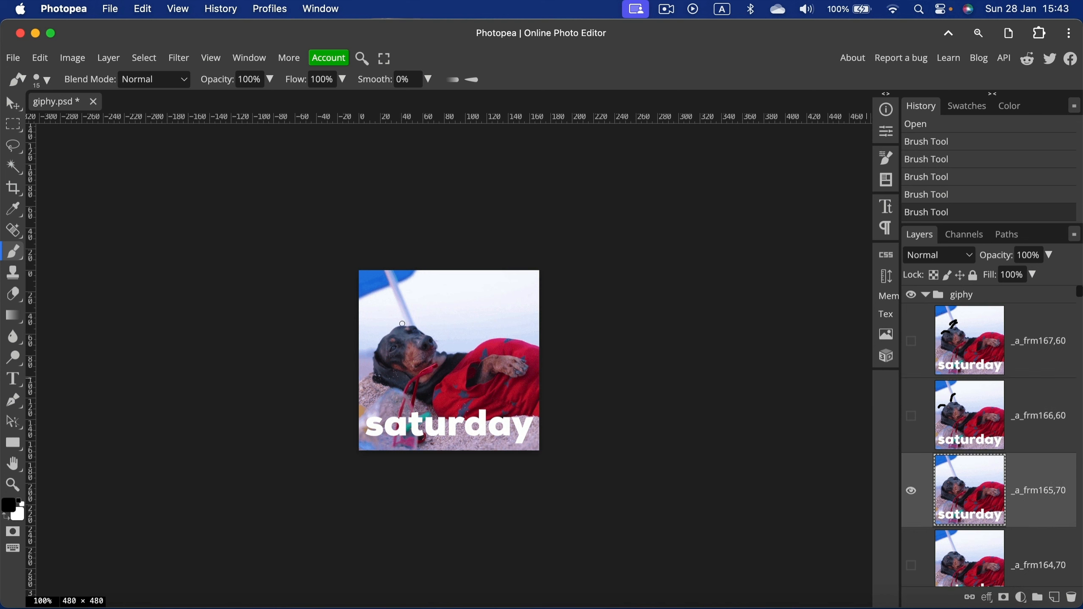
drag(404, 326, 421, 323)
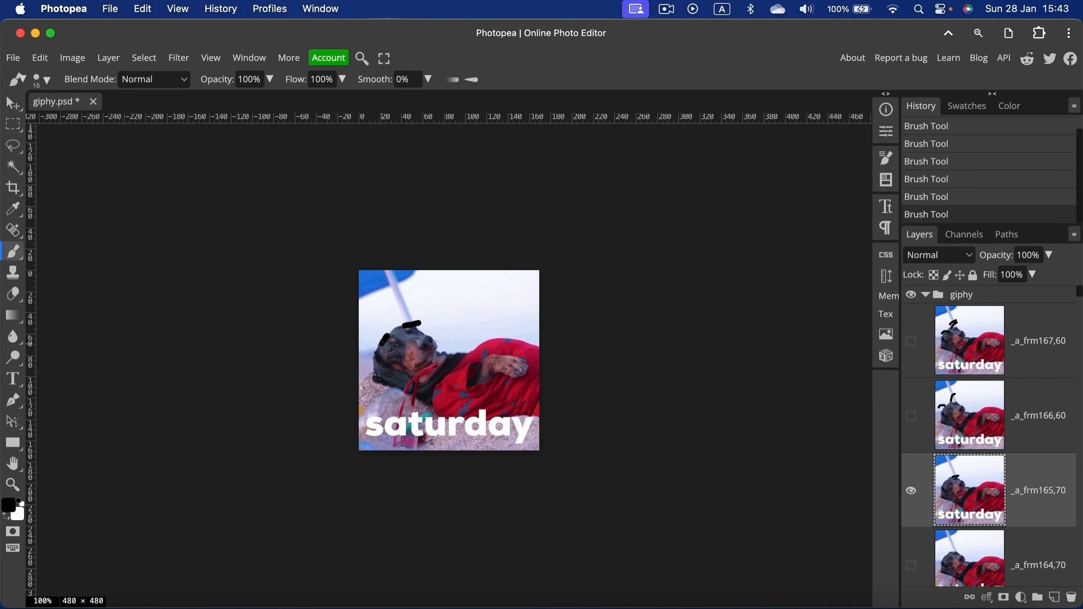
Hide frame _a_frm165,70, show and select _a_frm164,70, and paint two short black strokes on the dog's head there.
click(911, 490)
click(911, 566)
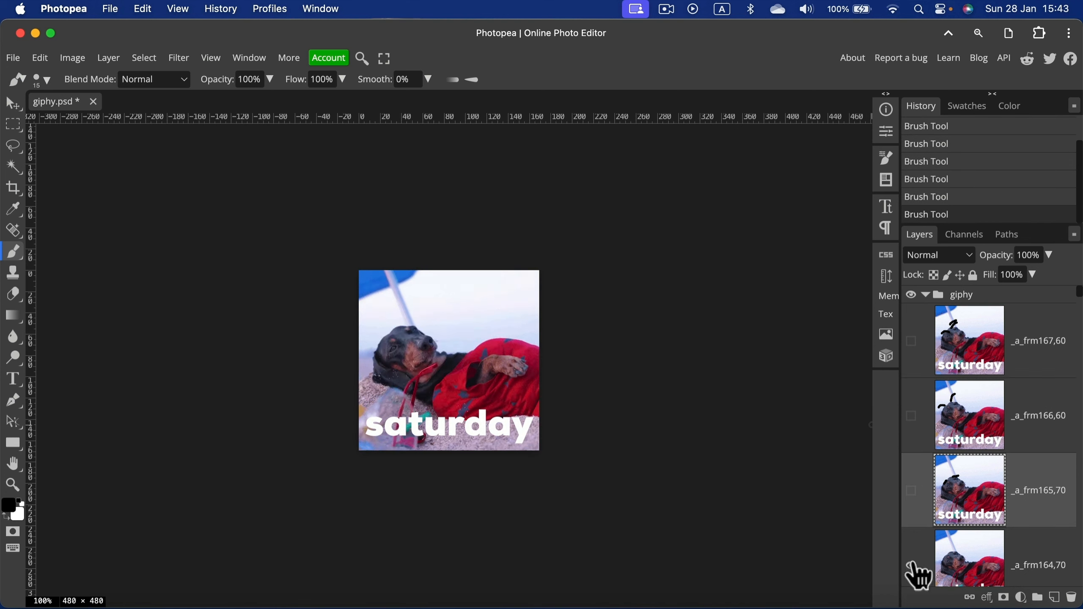
click(1038, 557)
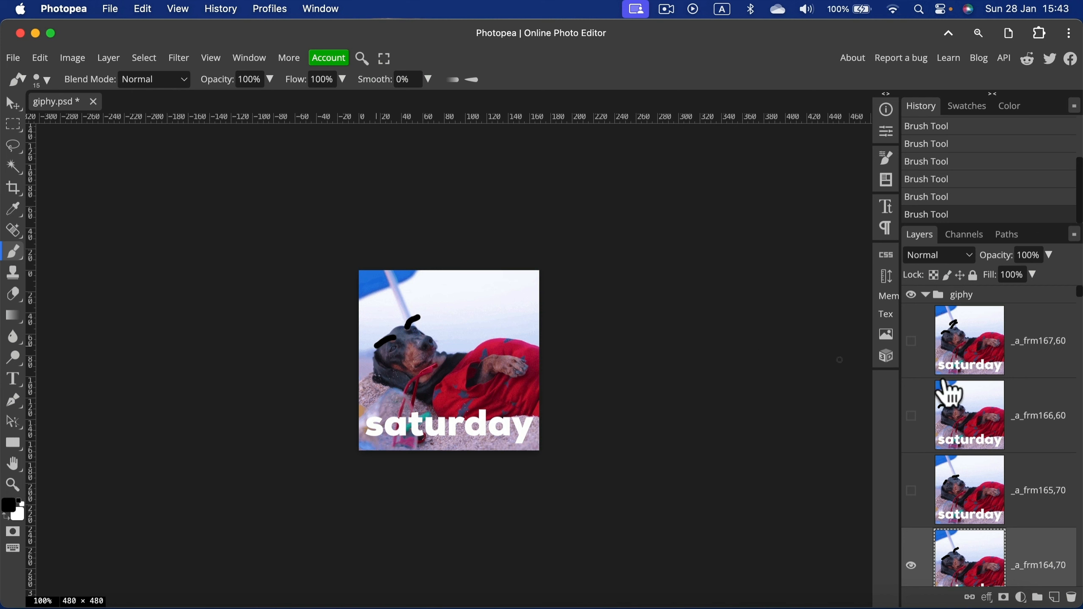
Delete the frame layer _a_frm163,60 from the giphy folder.
scroll(992, 508, down, 5)
click(1028, 387)
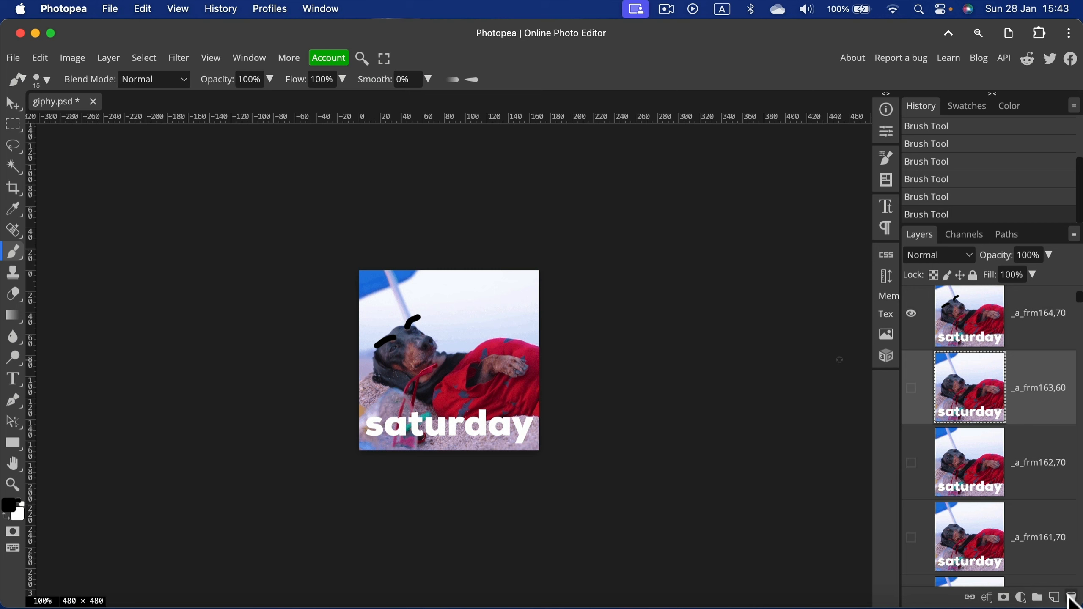
click(1071, 598)
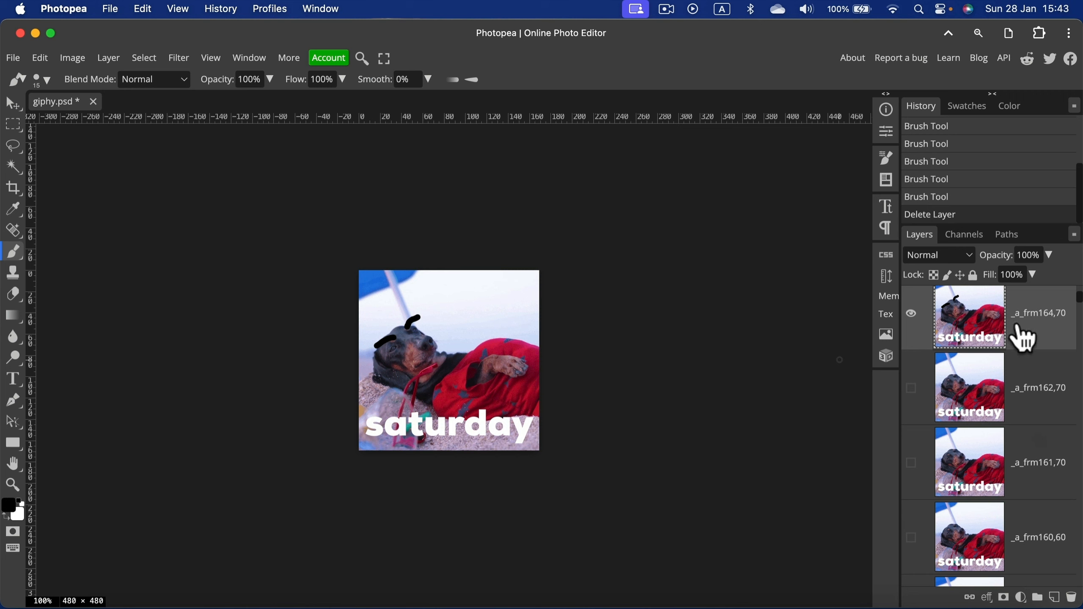
Hide frame _a_frm164,70, show and select _a_frm162,70, and paint two small black marks on the dog's head there.
click(913, 314)
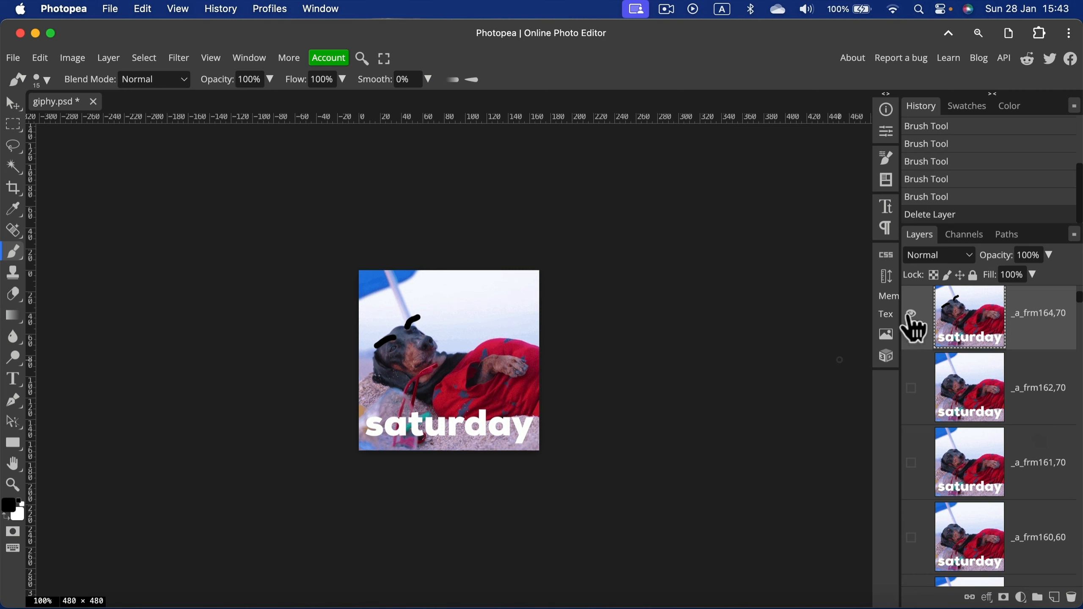
click(912, 389)
click(1020, 389)
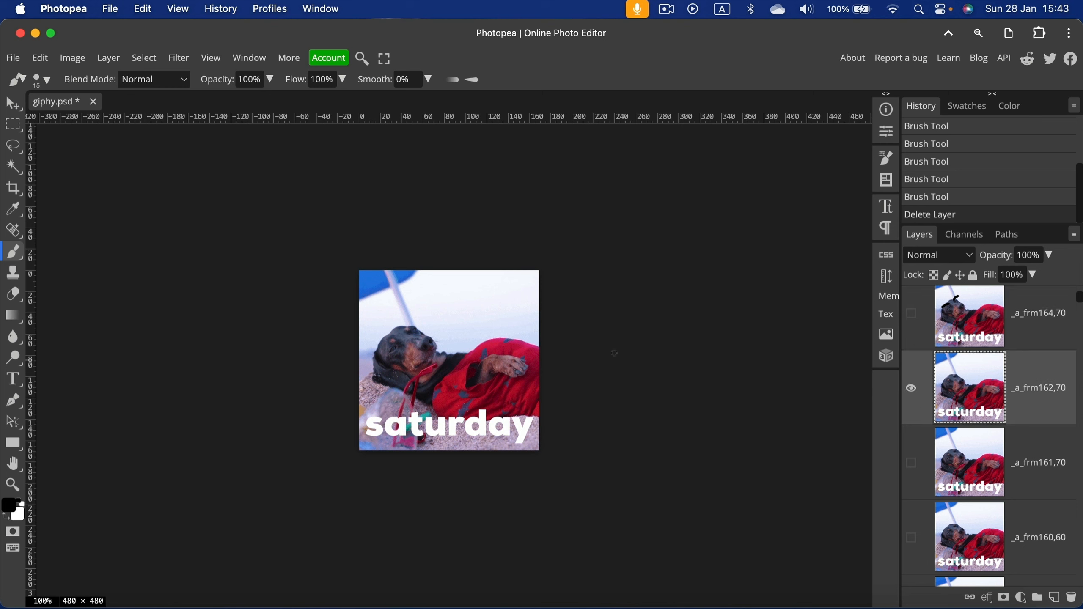
drag(409, 333, 417, 330)
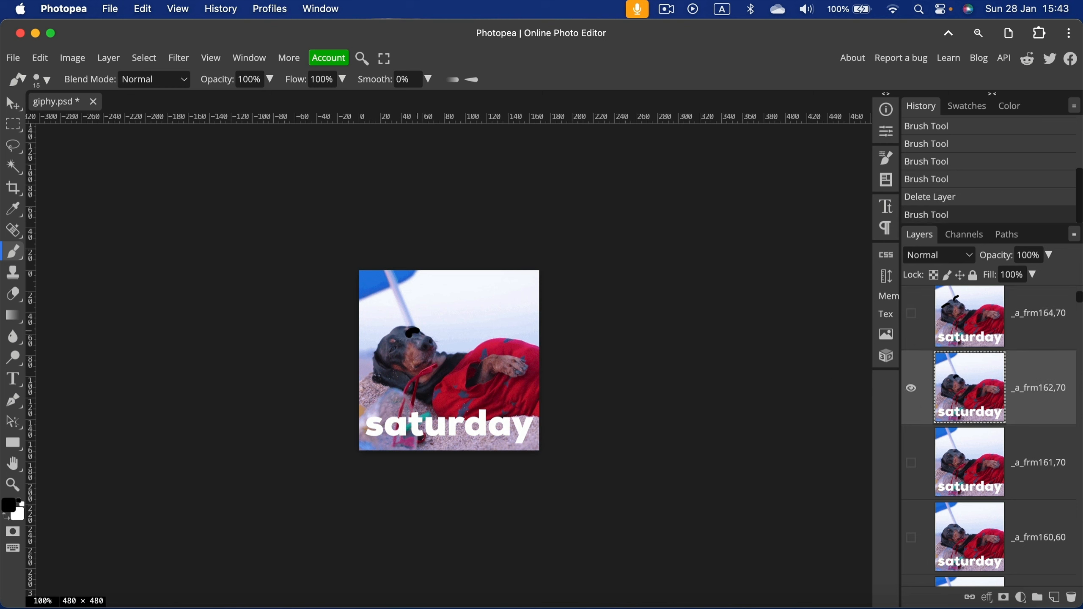
click(390, 346)
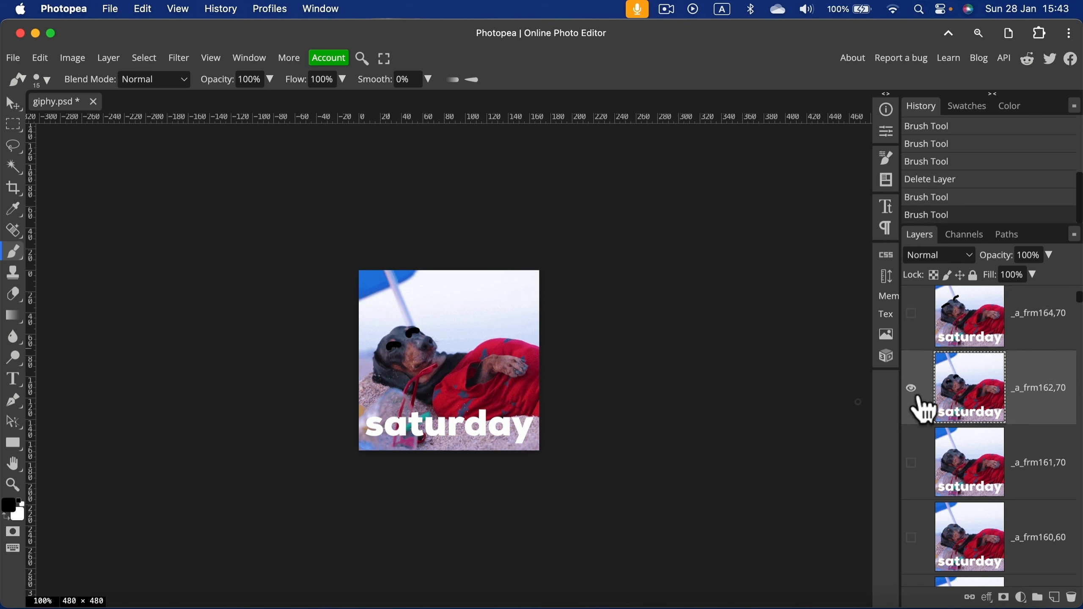
Hide frame _a_frm162,70, show and select _a_frm161,70, and paint two black dots on the dog's head there.
click(911, 388)
click(911, 462)
click(1020, 457)
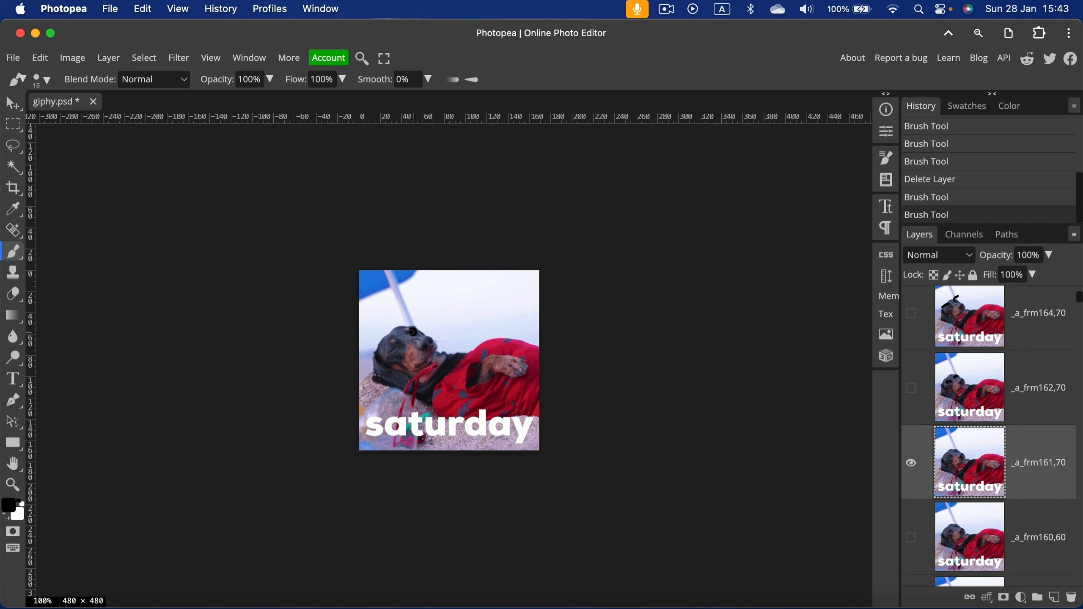
click(413, 332)
click(394, 348)
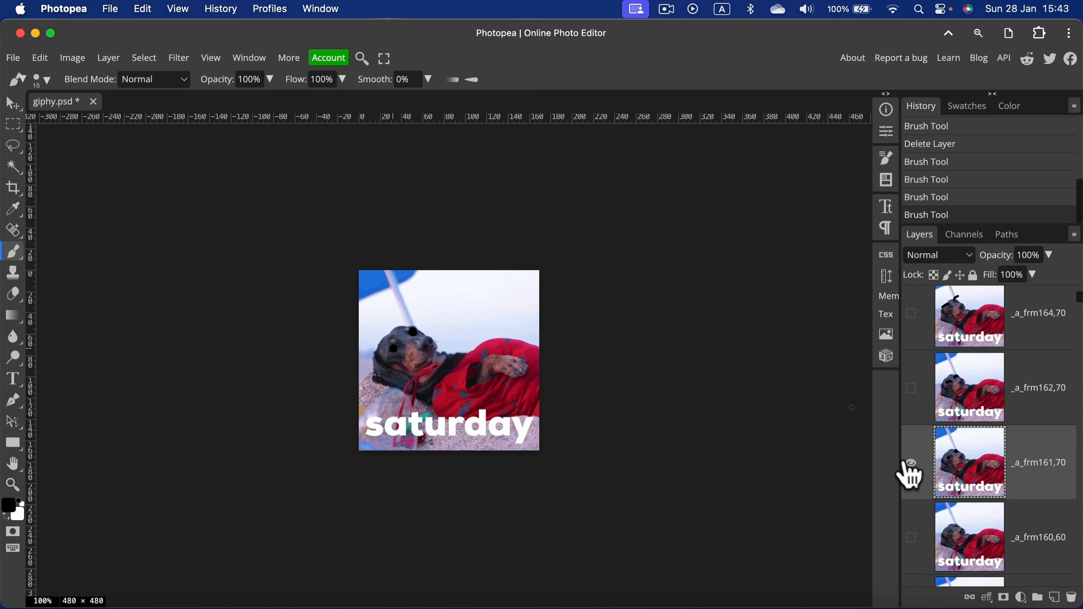
Hide frame _a_frm161,70, show and select _a_frm160,60, and paint two short slanted black strokes on the dog's head there.
click(911, 462)
click(911, 537)
click(1023, 536)
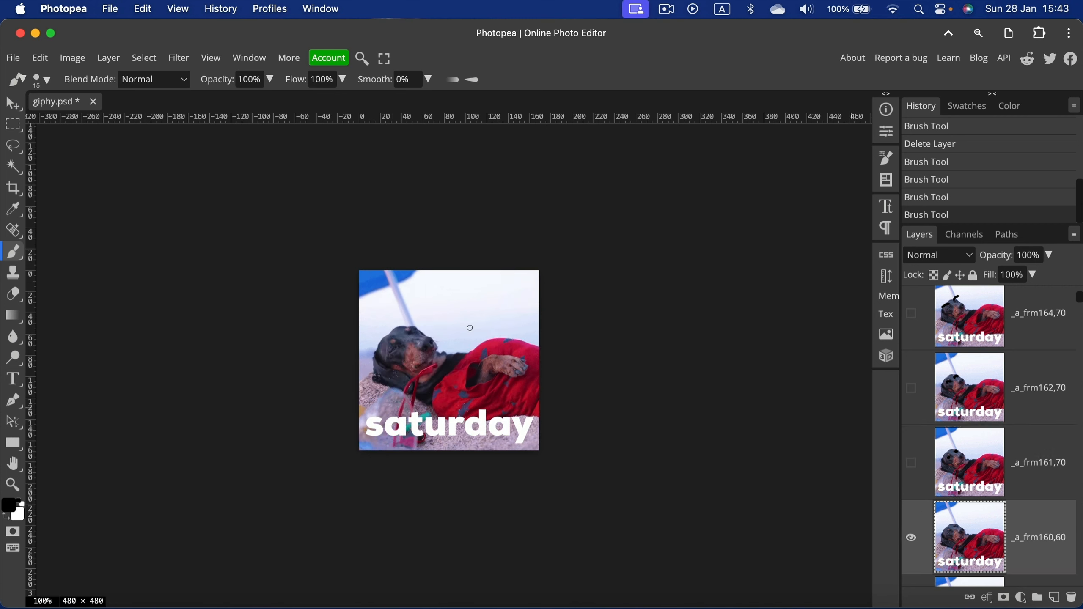
drag(411, 332, 421, 327)
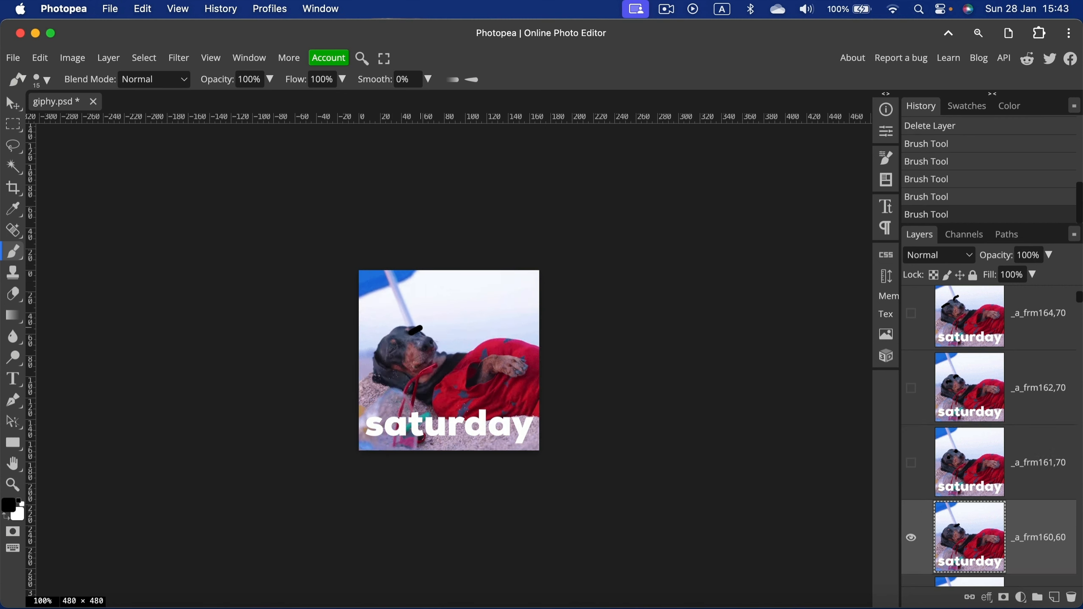
Start exporting the animation as a GIF, accepting the scaling to 50%.
click(14, 58)
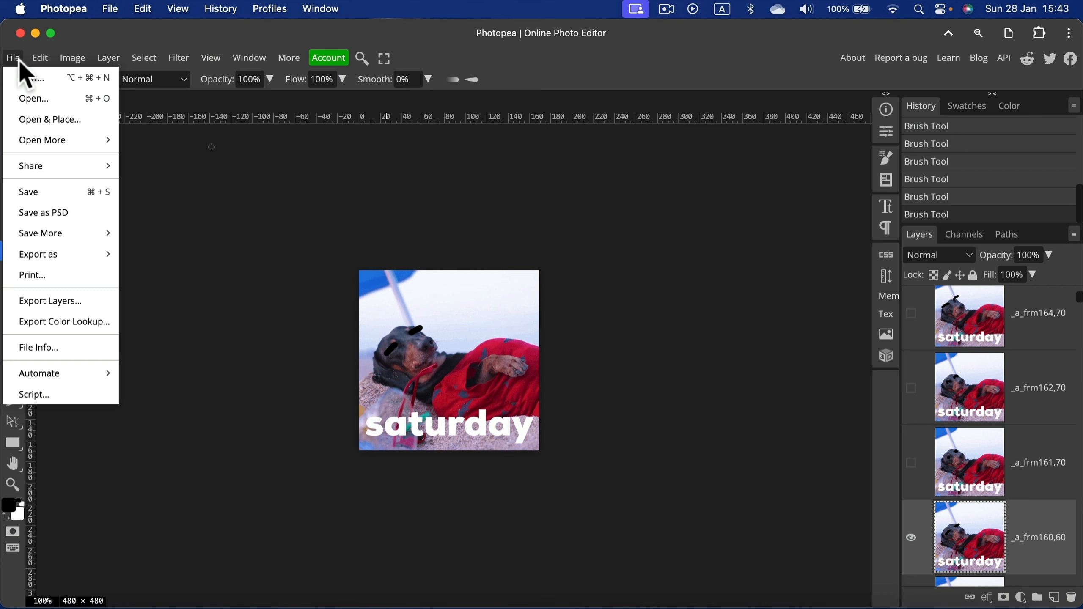
mouse_move(45, 259)
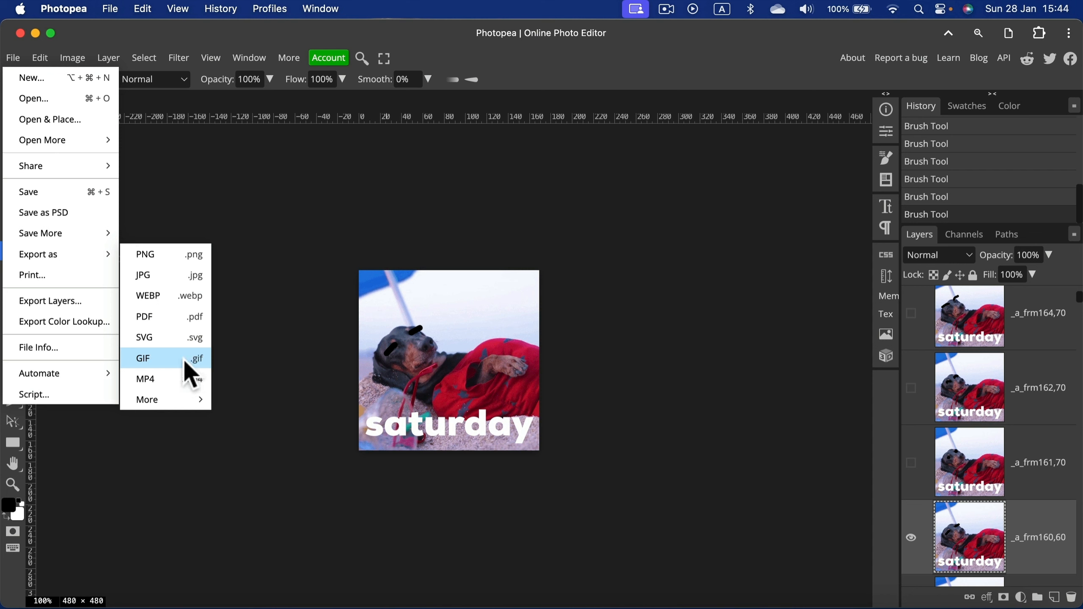
click(190, 372)
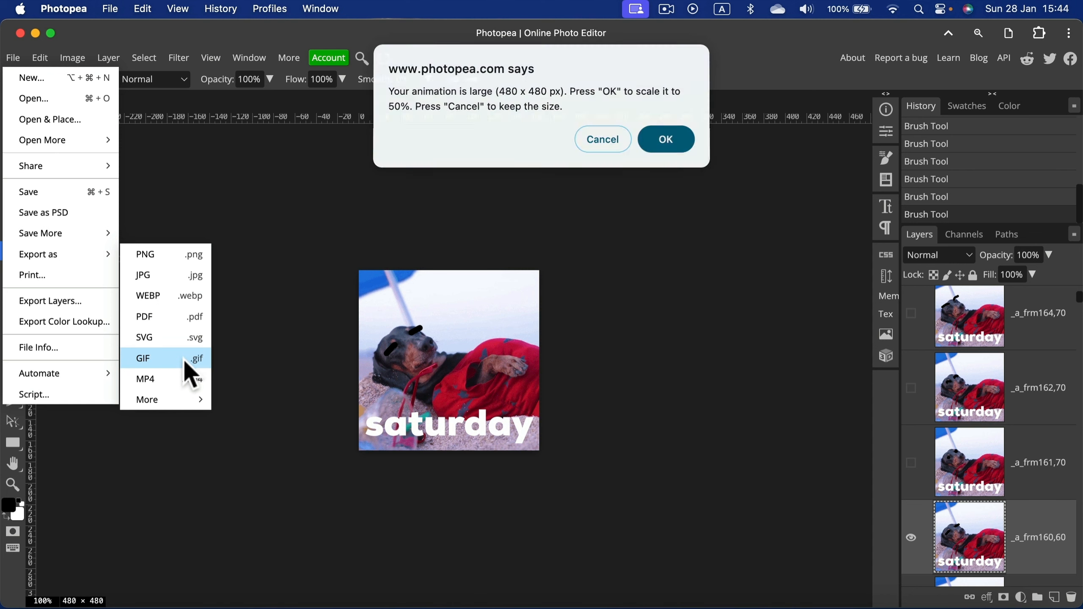
click(677, 144)
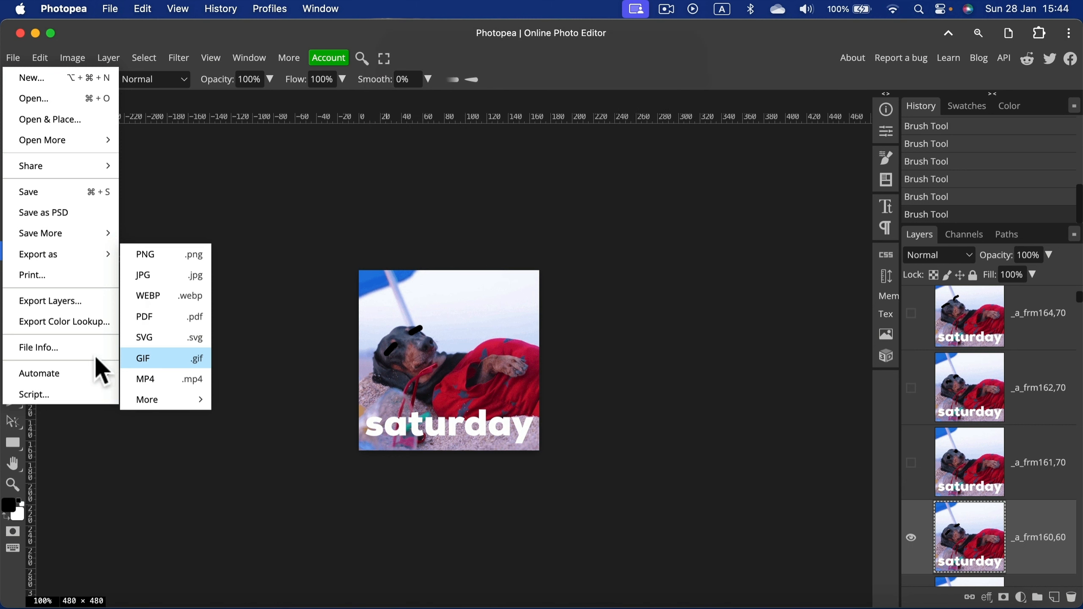
click(171, 360)
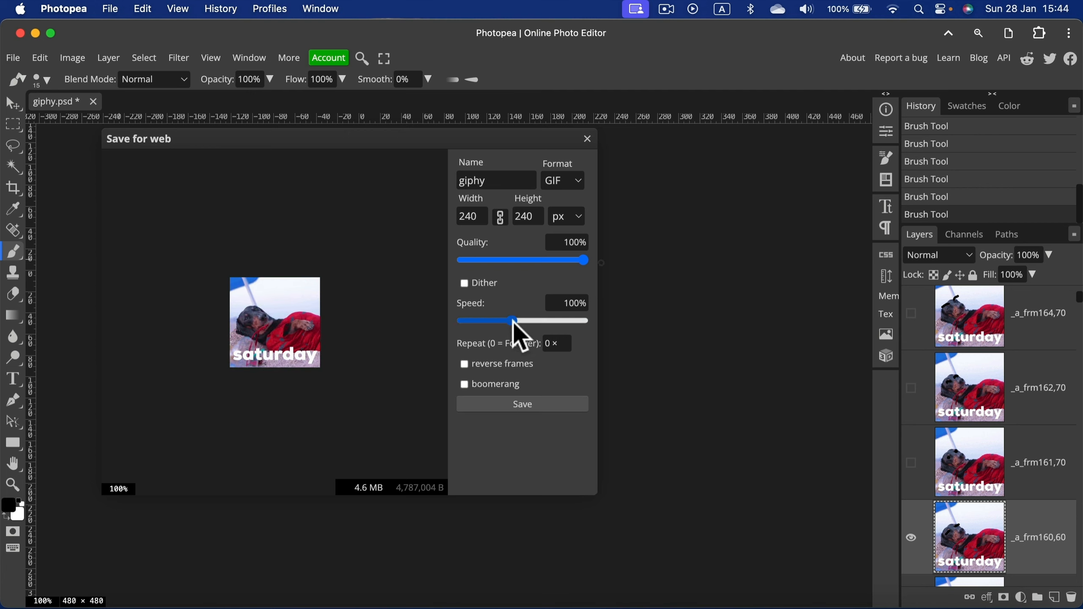
Set the GIF speed to 80%, enable reverse frames and boomerang, and save the file.
drag(514, 323, 508, 323)
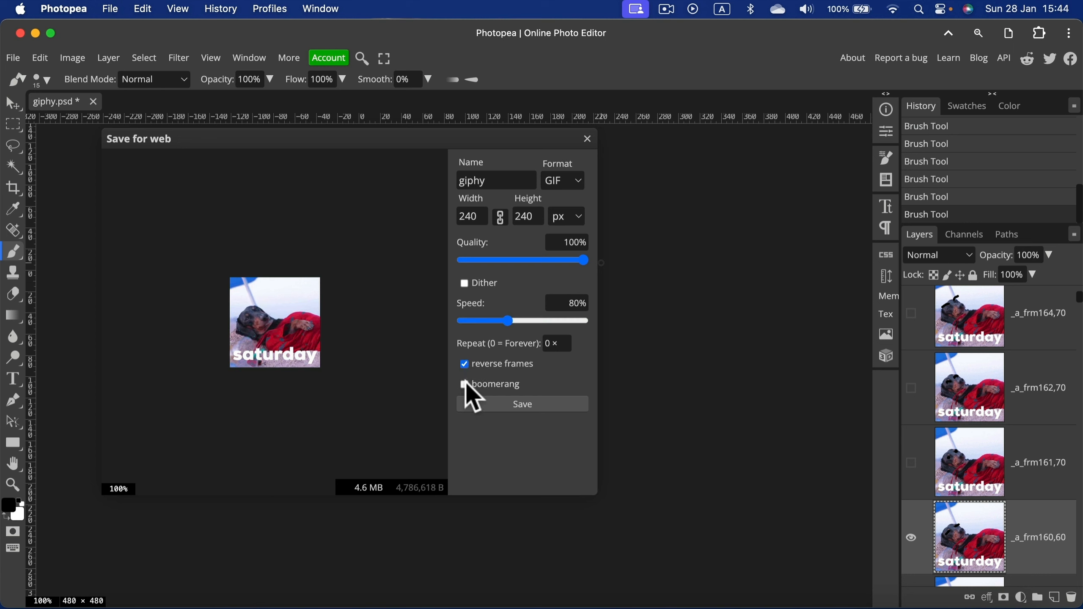
click(494, 384)
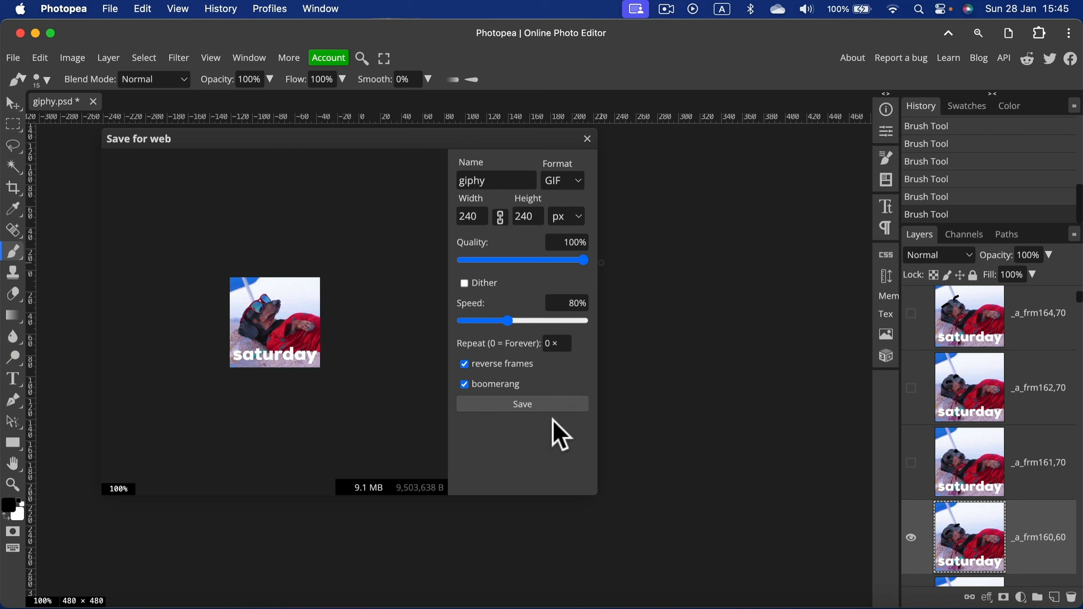
click(542, 405)
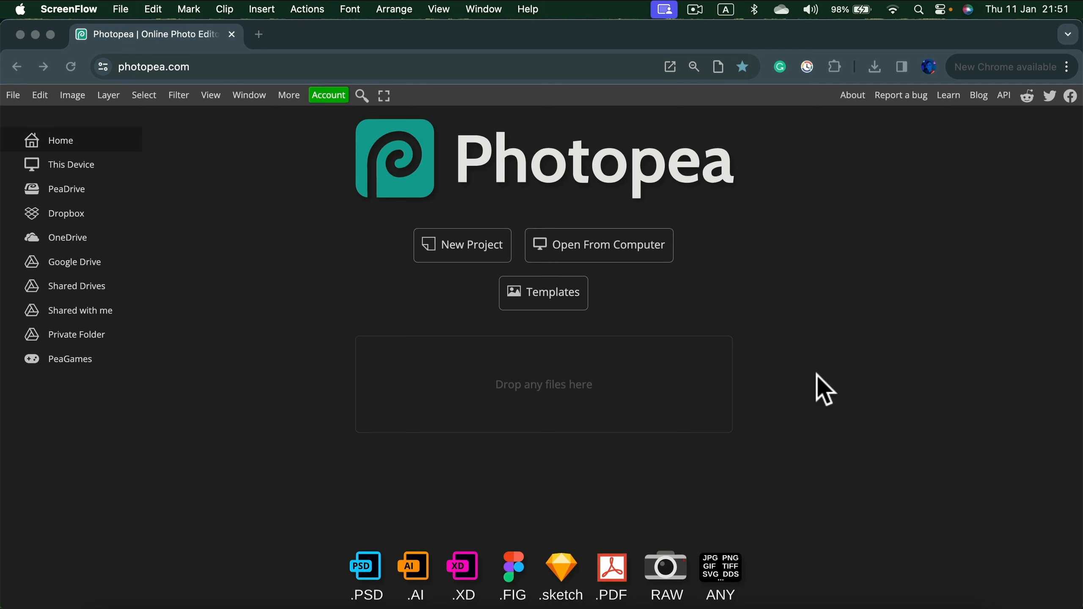
Open the portrait photo of the woman in suspenders and resize the image to 2000 × 3000 pixels.
mouse_move(816, 374)
mouse_down()
mouse_move(538, 383)
mouse_move(565, 389)
mouse_move(536, 386)
mouse_move(533, 375)
mouse_up()
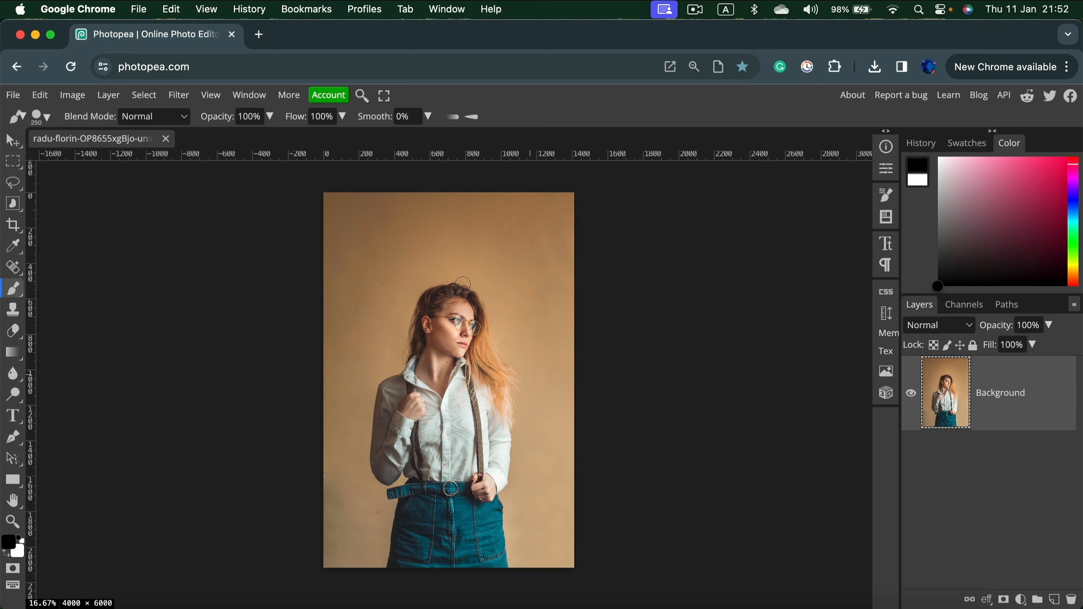
click(13, 140)
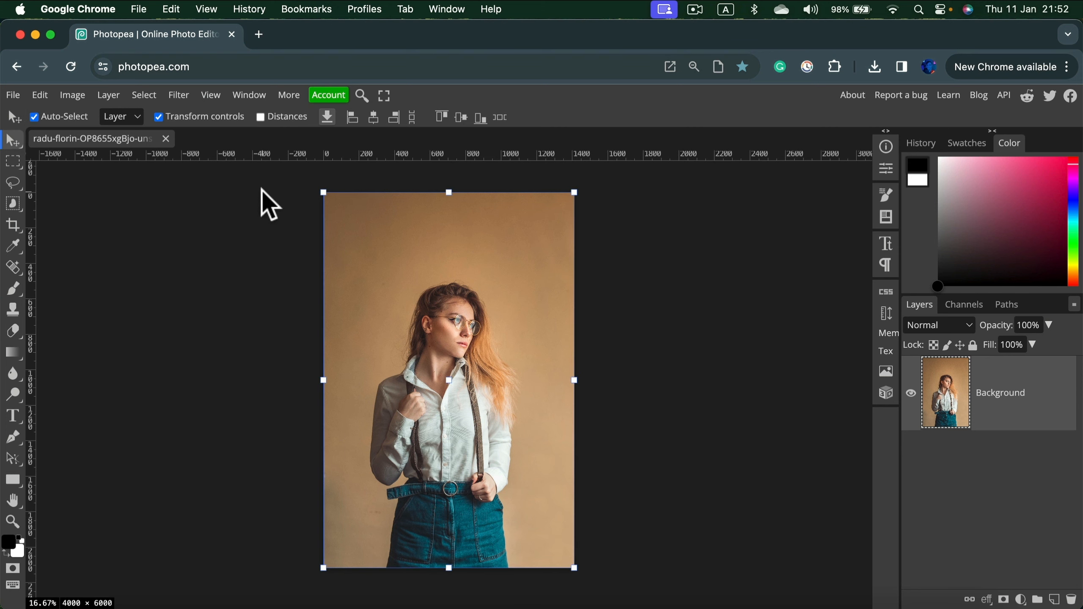
click(81, 95)
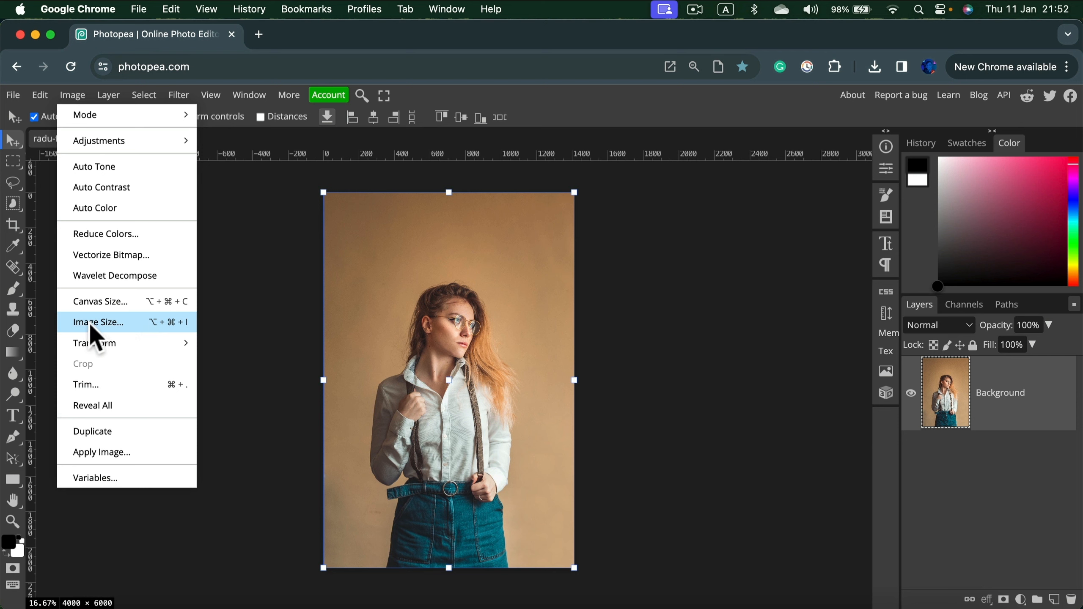
click(122, 329)
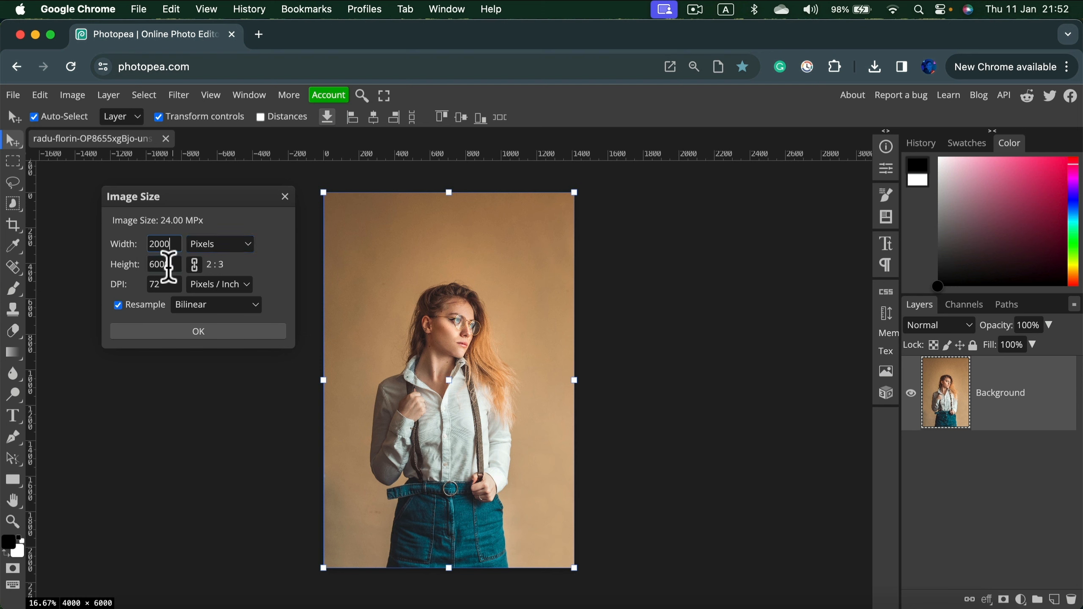
click(168, 266)
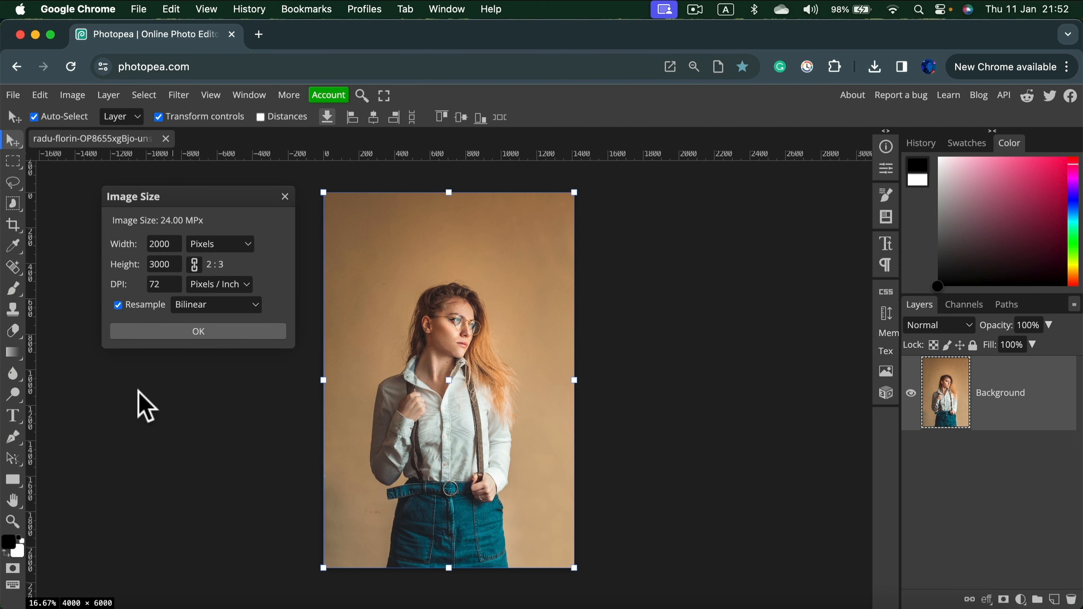
key(Return)
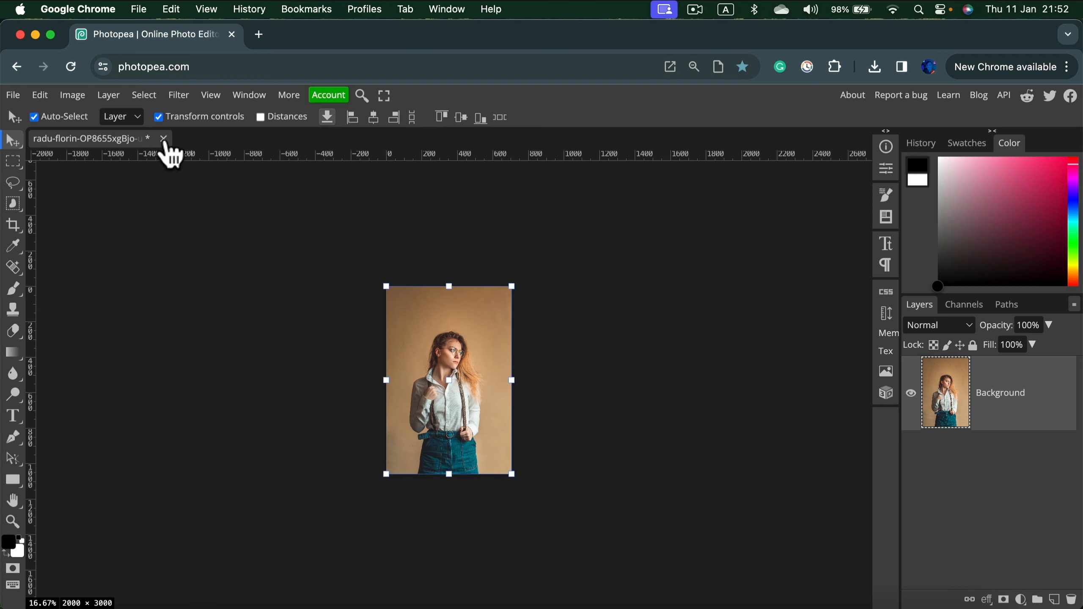
Set the canvas size to 1000 × 1500 pixels with the width and height linked at 2:3.
click(70, 95)
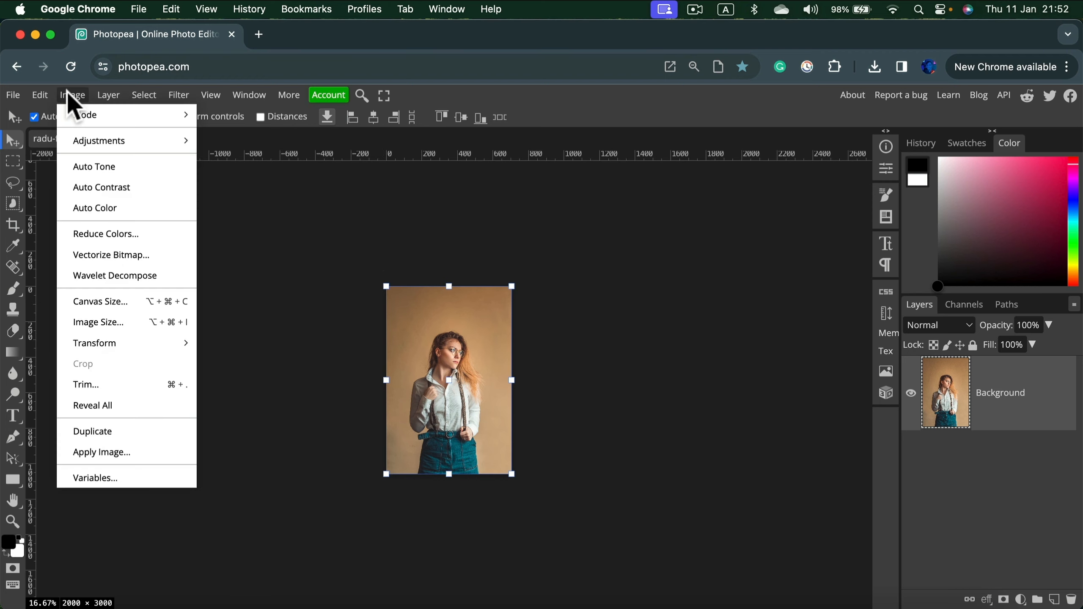
click(119, 301)
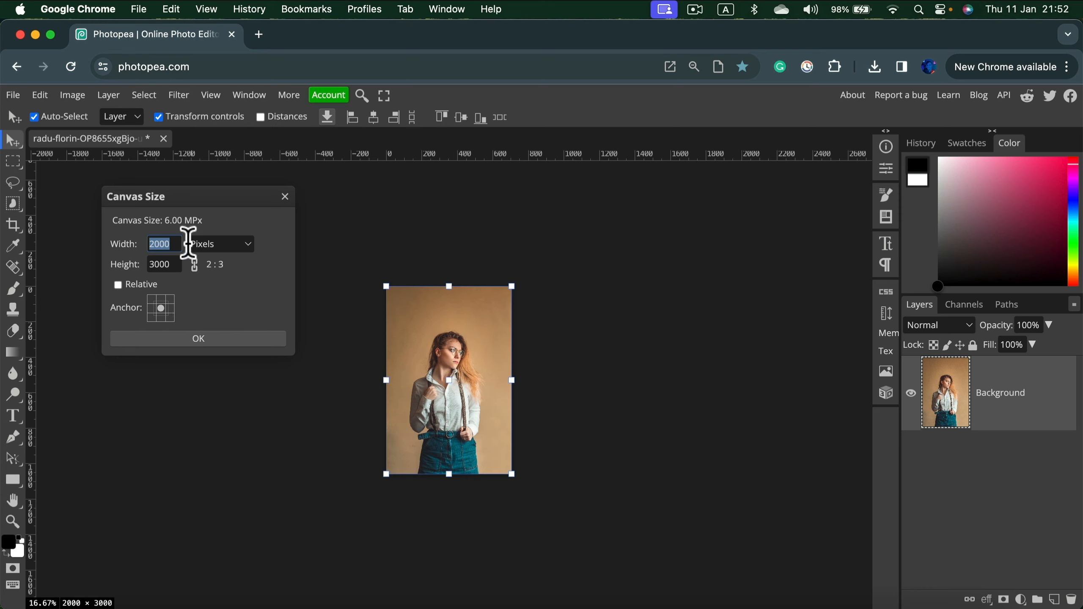
text(1)
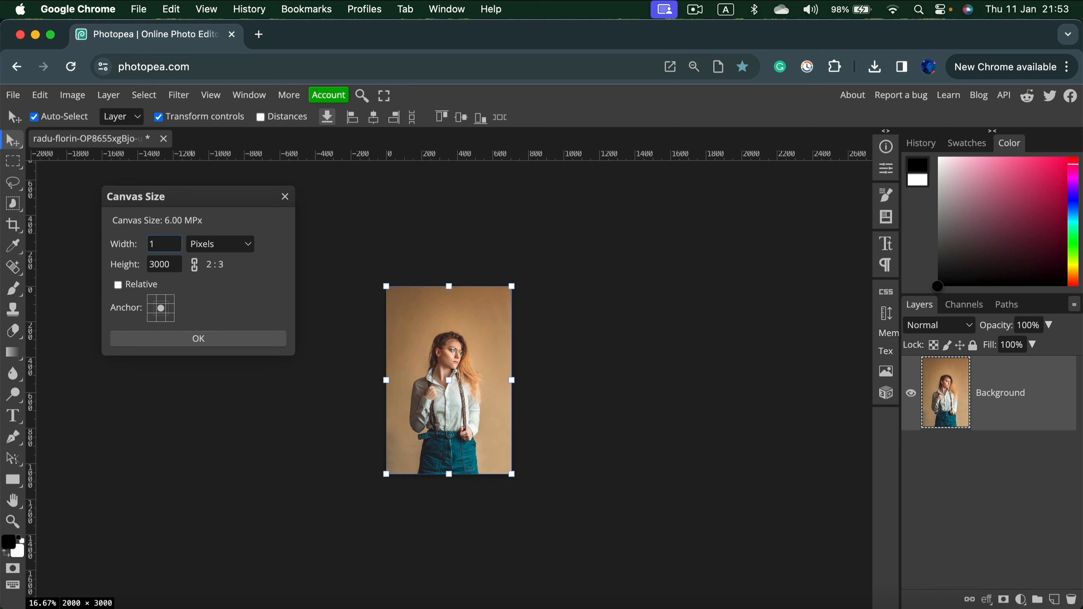
text(000)
click(196, 264)
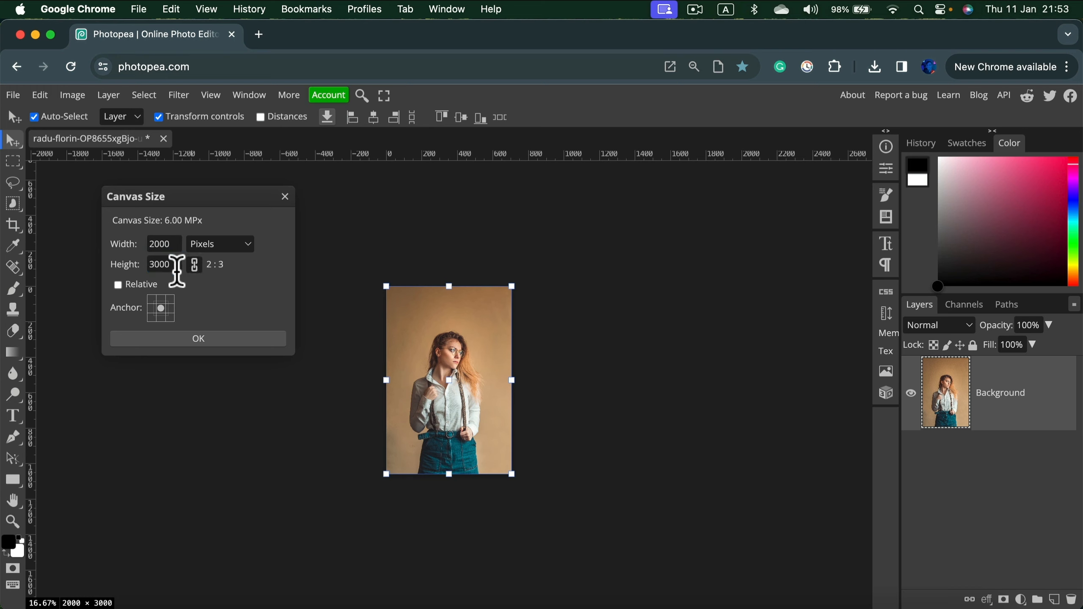
drag(171, 243, 97, 233)
text(1)
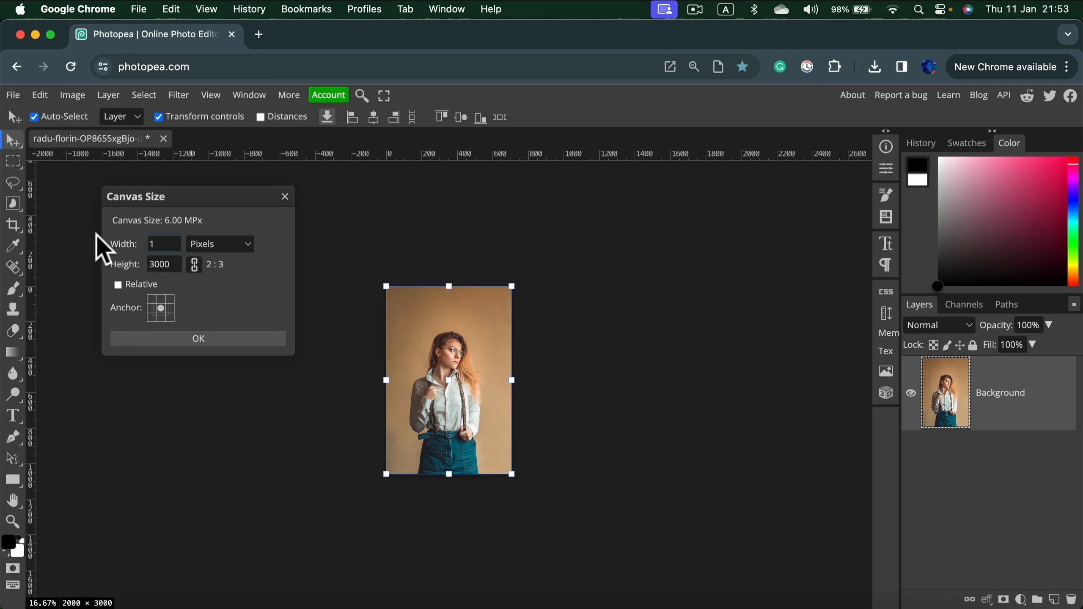
text(000)
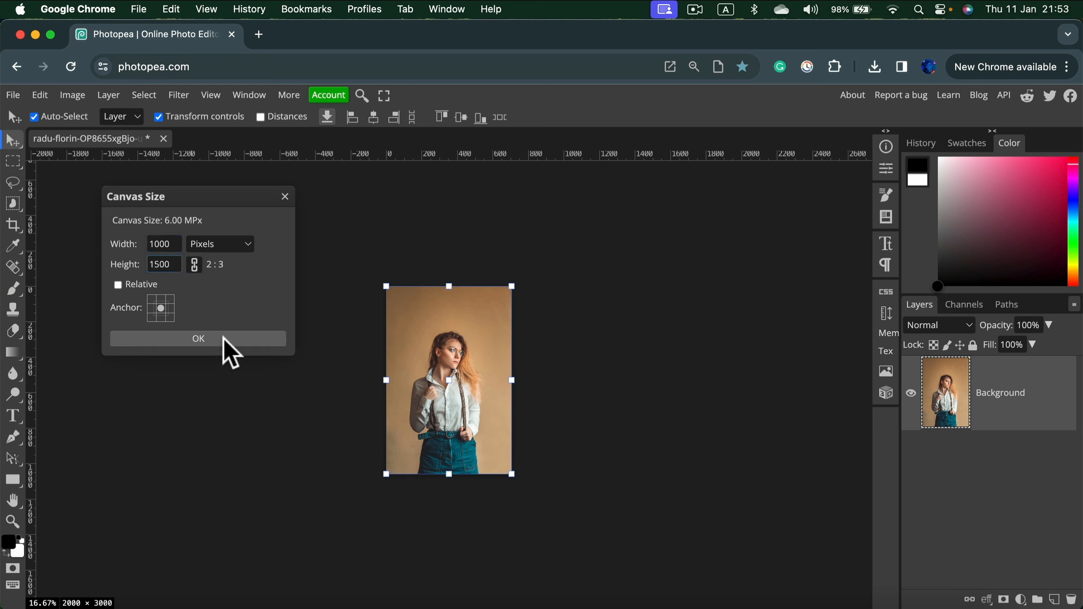
click(225, 342)
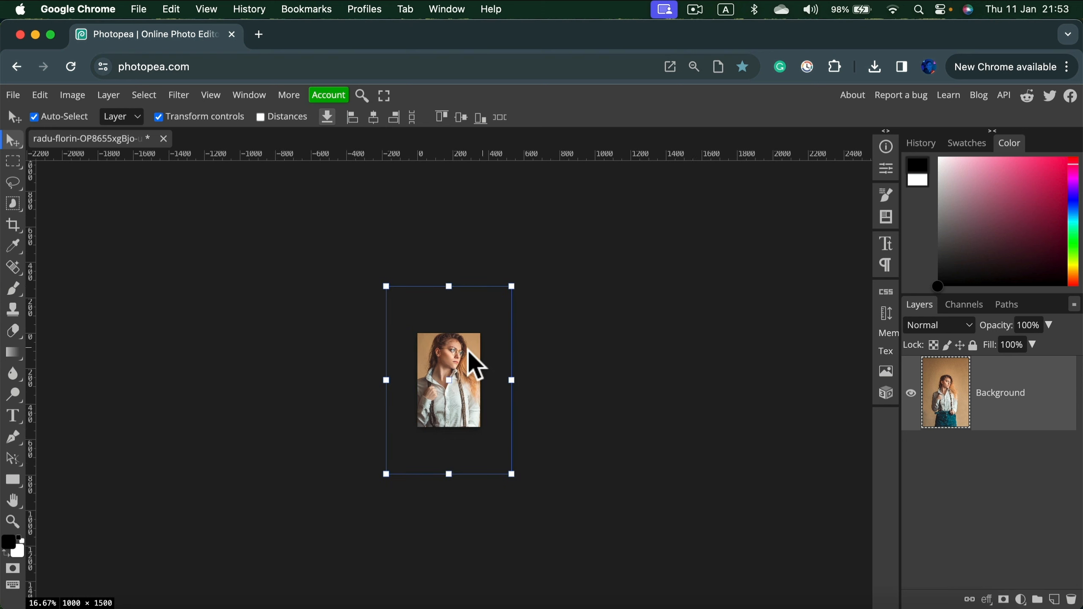
Scale the portrait layer down to about 35.56%, place it in the canvas's upper-left corner, and apply the transform.
mouse_move(464, 353)
mouse_down()
mouse_move(481, 367)
mouse_move(472, 395)
mouse_move(443, 379)
mouse_move(475, 328)
mouse_move(505, 380)
mouse_move(488, 392)
mouse_move(456, 339)
mouse_move(462, 352)
mouse_up()
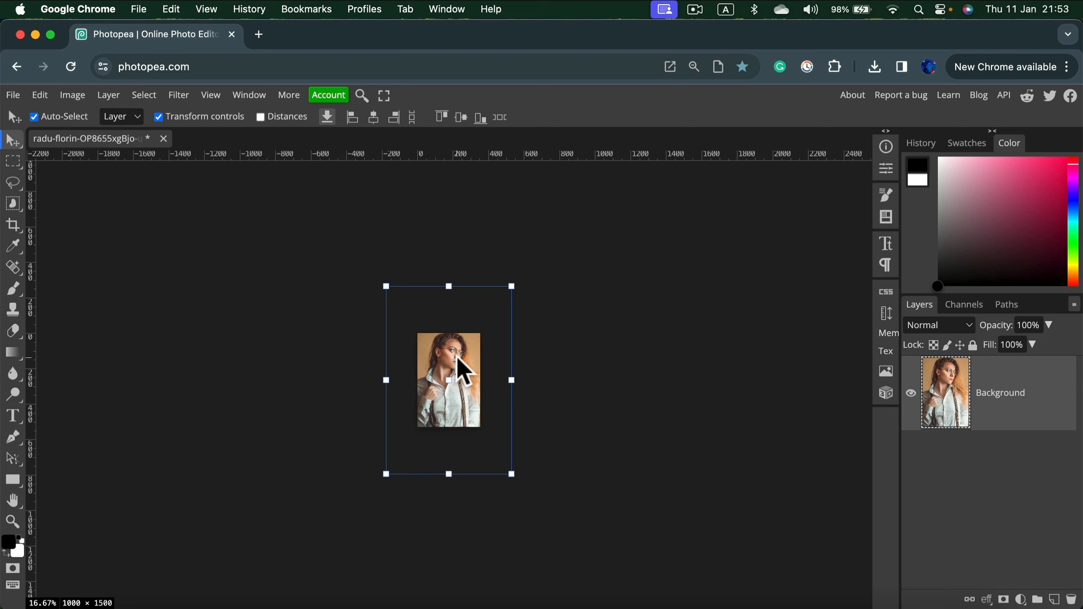
click(513, 287)
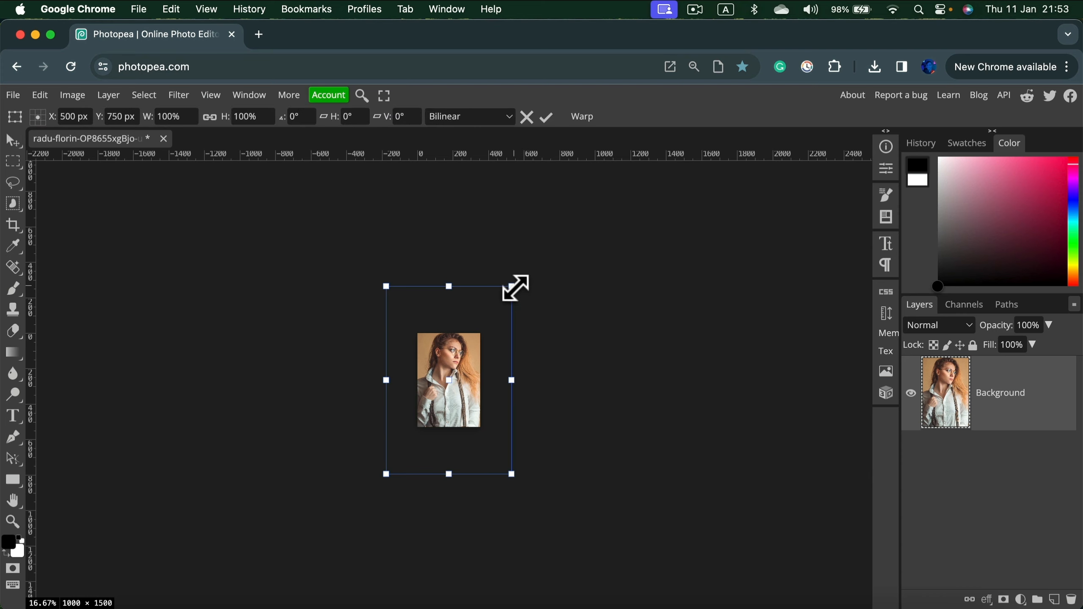
key(super+minus)
key(super+equal)
key(super+equal)
key(super+equal)
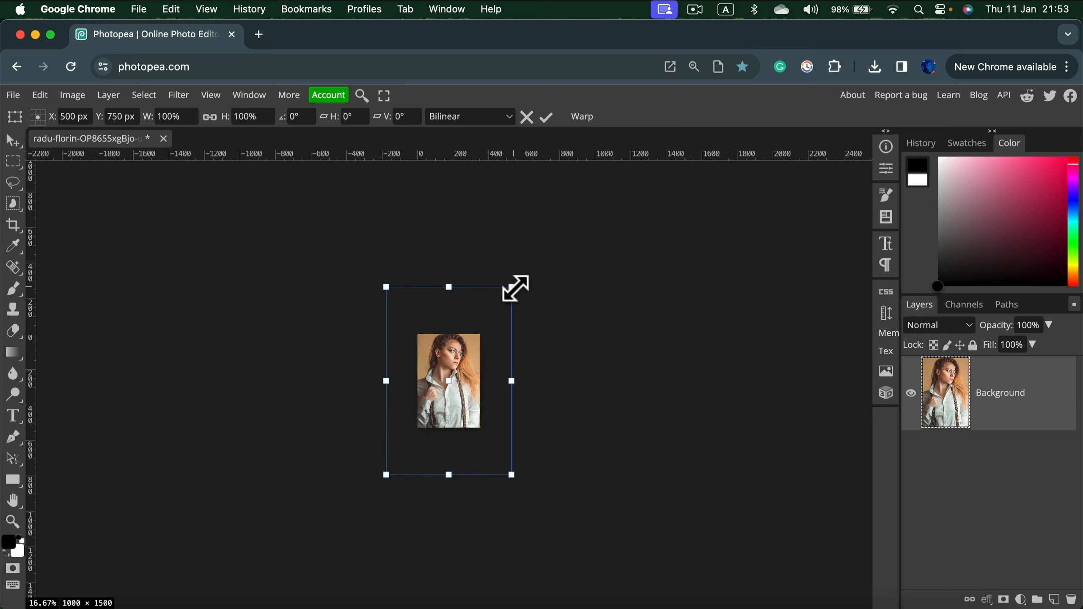
drag(577, 569, 418, 331)
drag(401, 254, 445, 329)
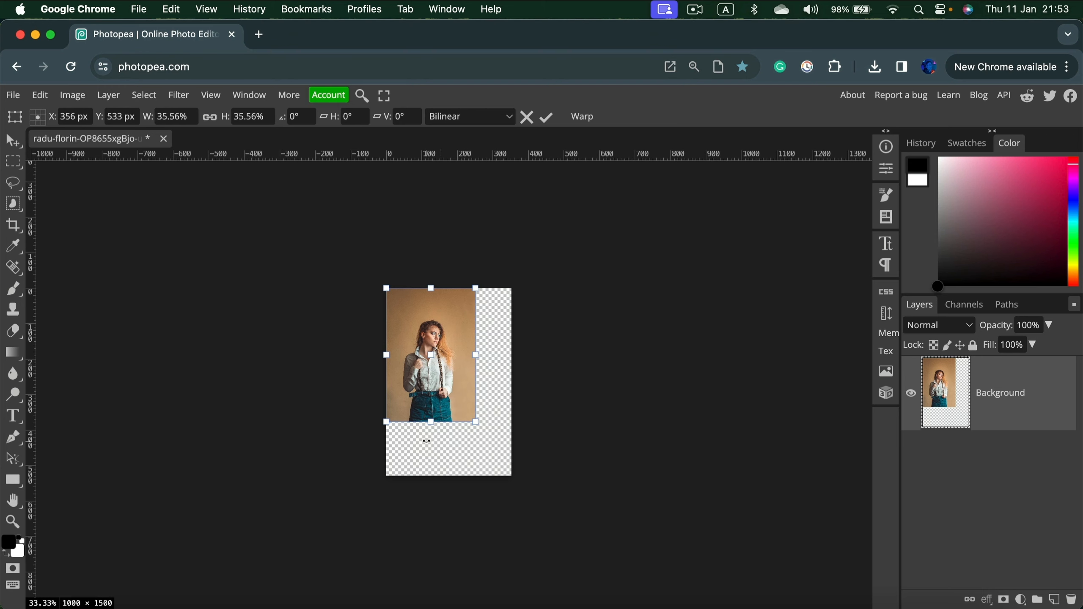
click(546, 117)
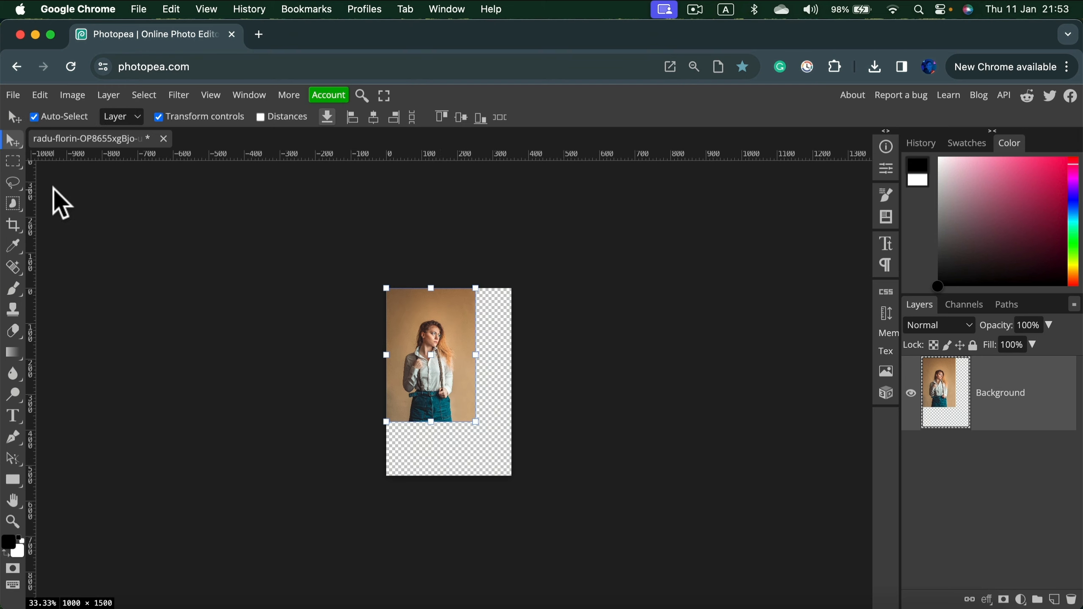
Crop away the transparent areas beside and below the portrait, leaving about 702 × 1055 pixels, and return to the Move tool.
click(10, 226)
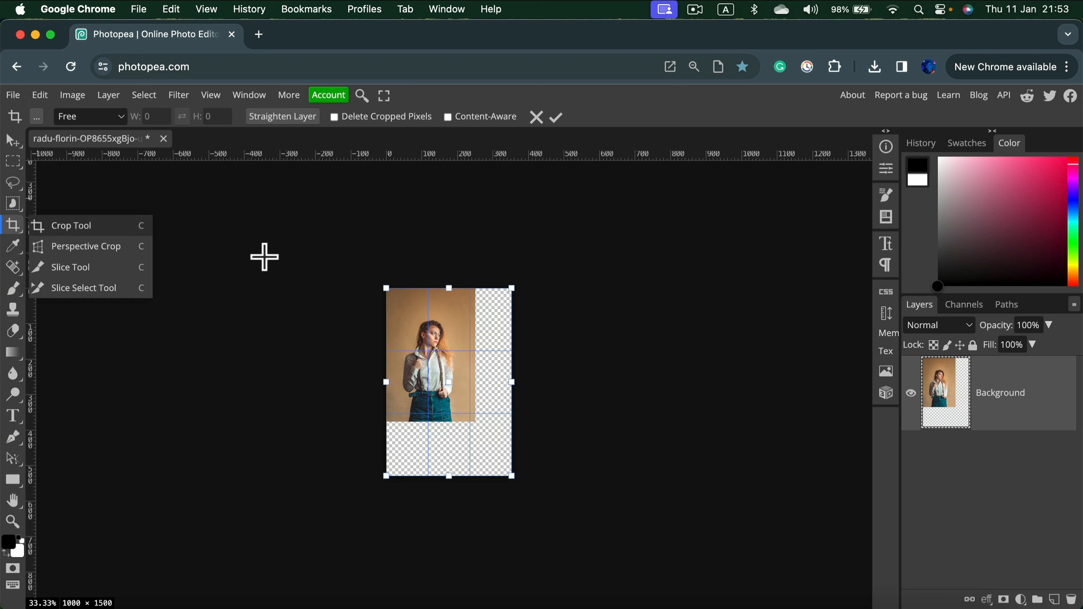
drag(513, 375, 475, 383)
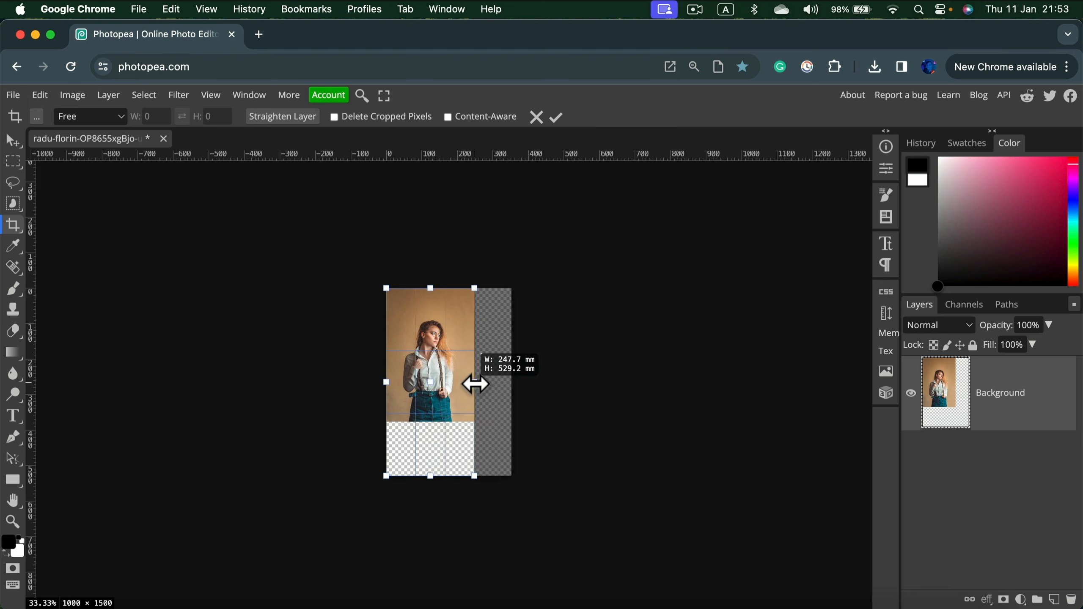
drag(429, 480, 441, 421)
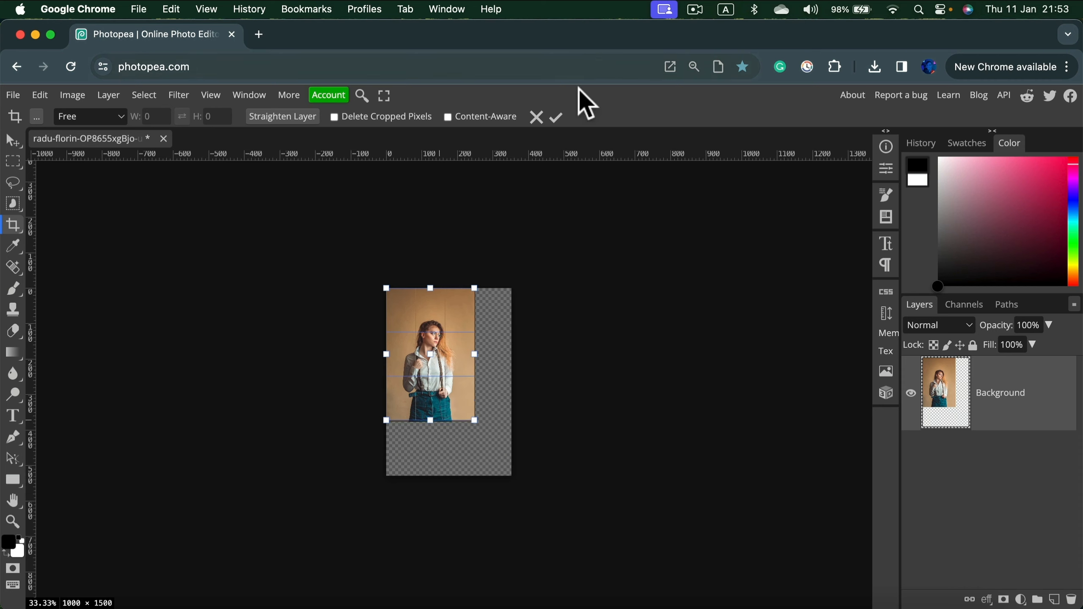
click(556, 118)
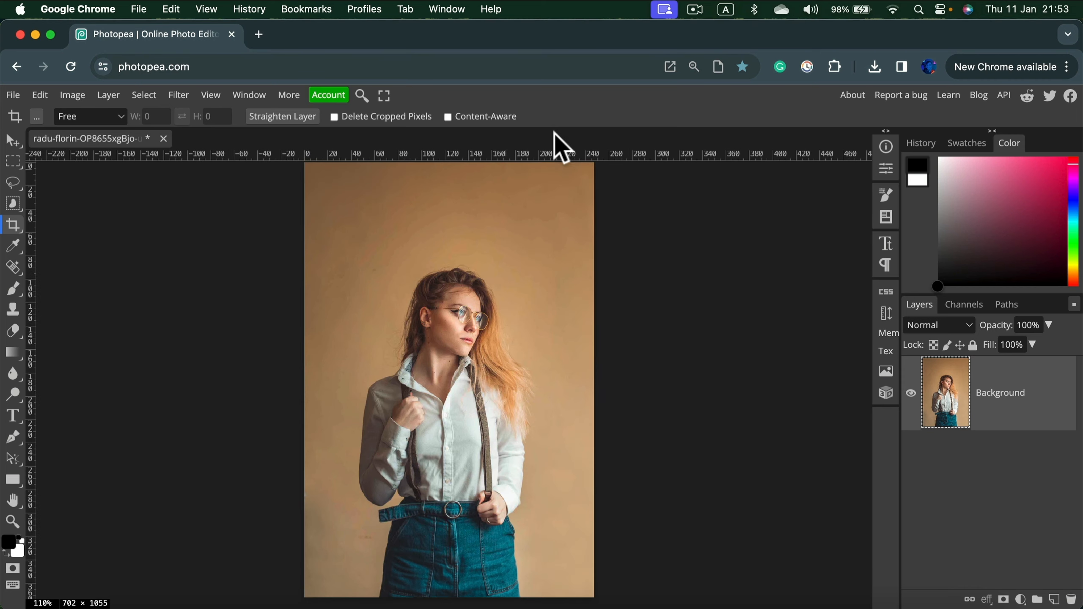
click(486, 258)
click(556, 119)
click(14, 143)
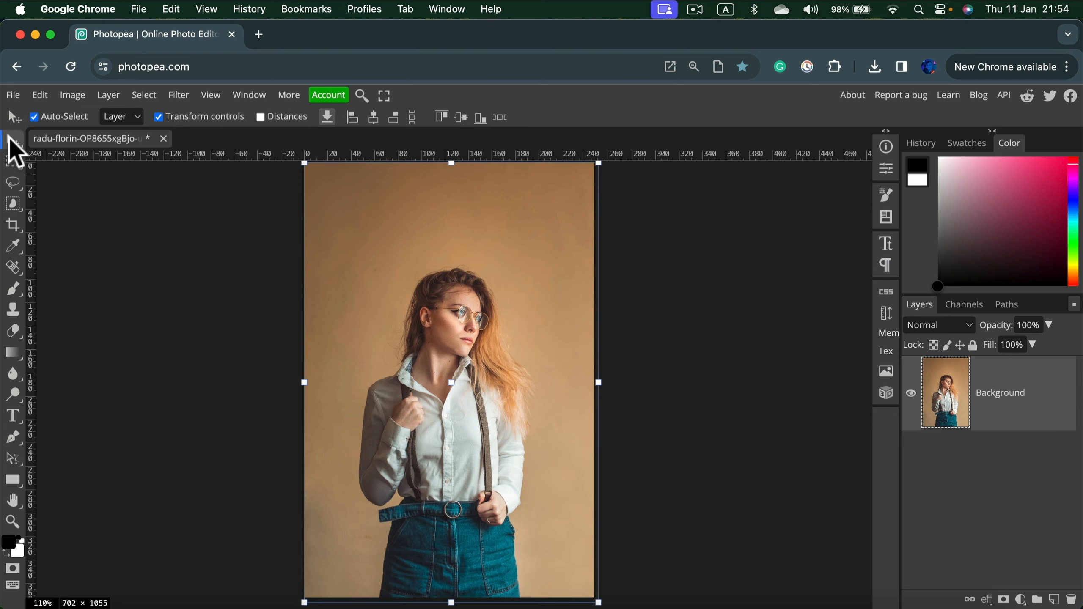
Export the cropped portrait as a JPG at 85% quality and save the file.
click(13, 96)
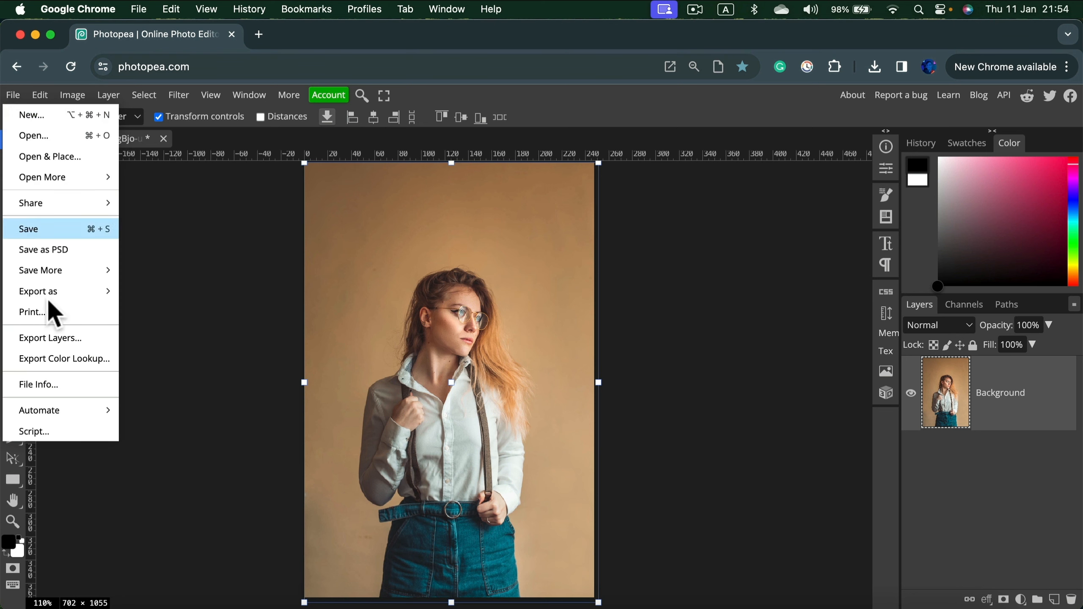
mouse_move(47, 292)
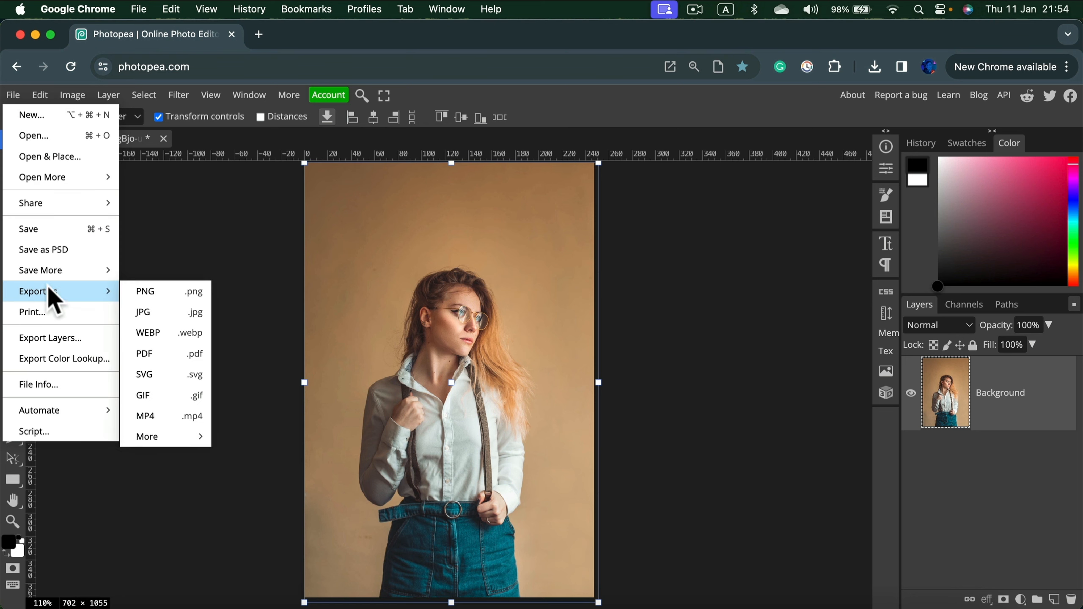
click(147, 310)
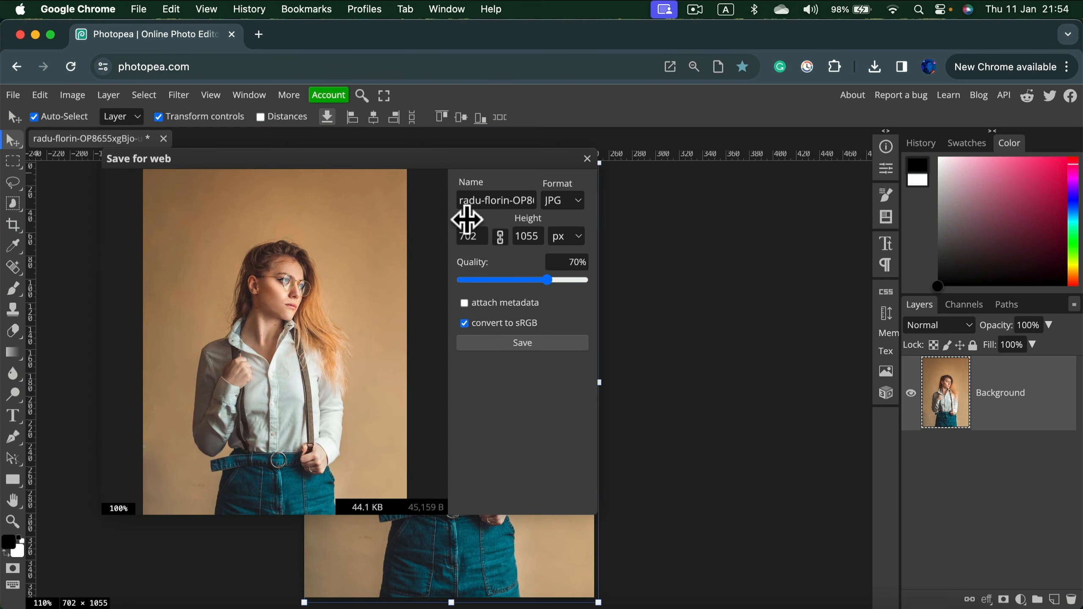
mouse_move(548, 280)
mouse_down()
mouse_move(565, 297)
mouse_move(566, 283)
mouse_up()
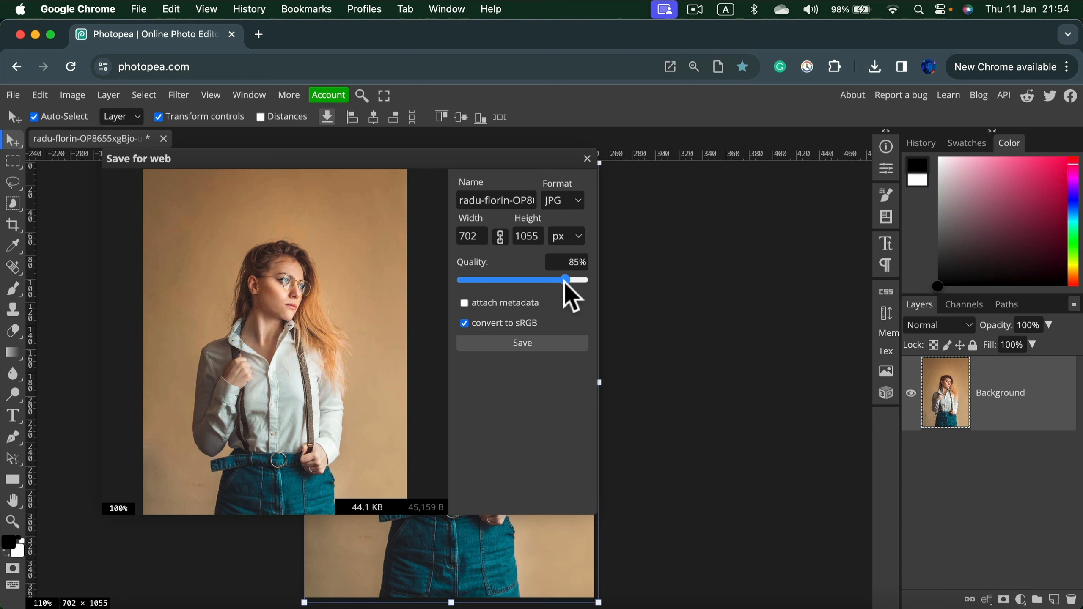
click(513, 344)
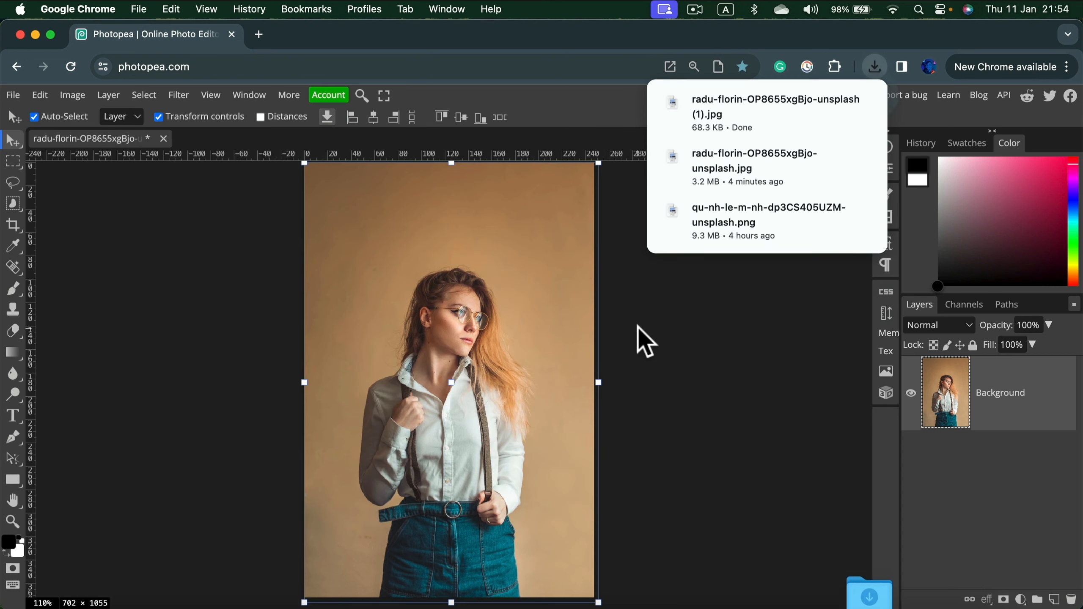